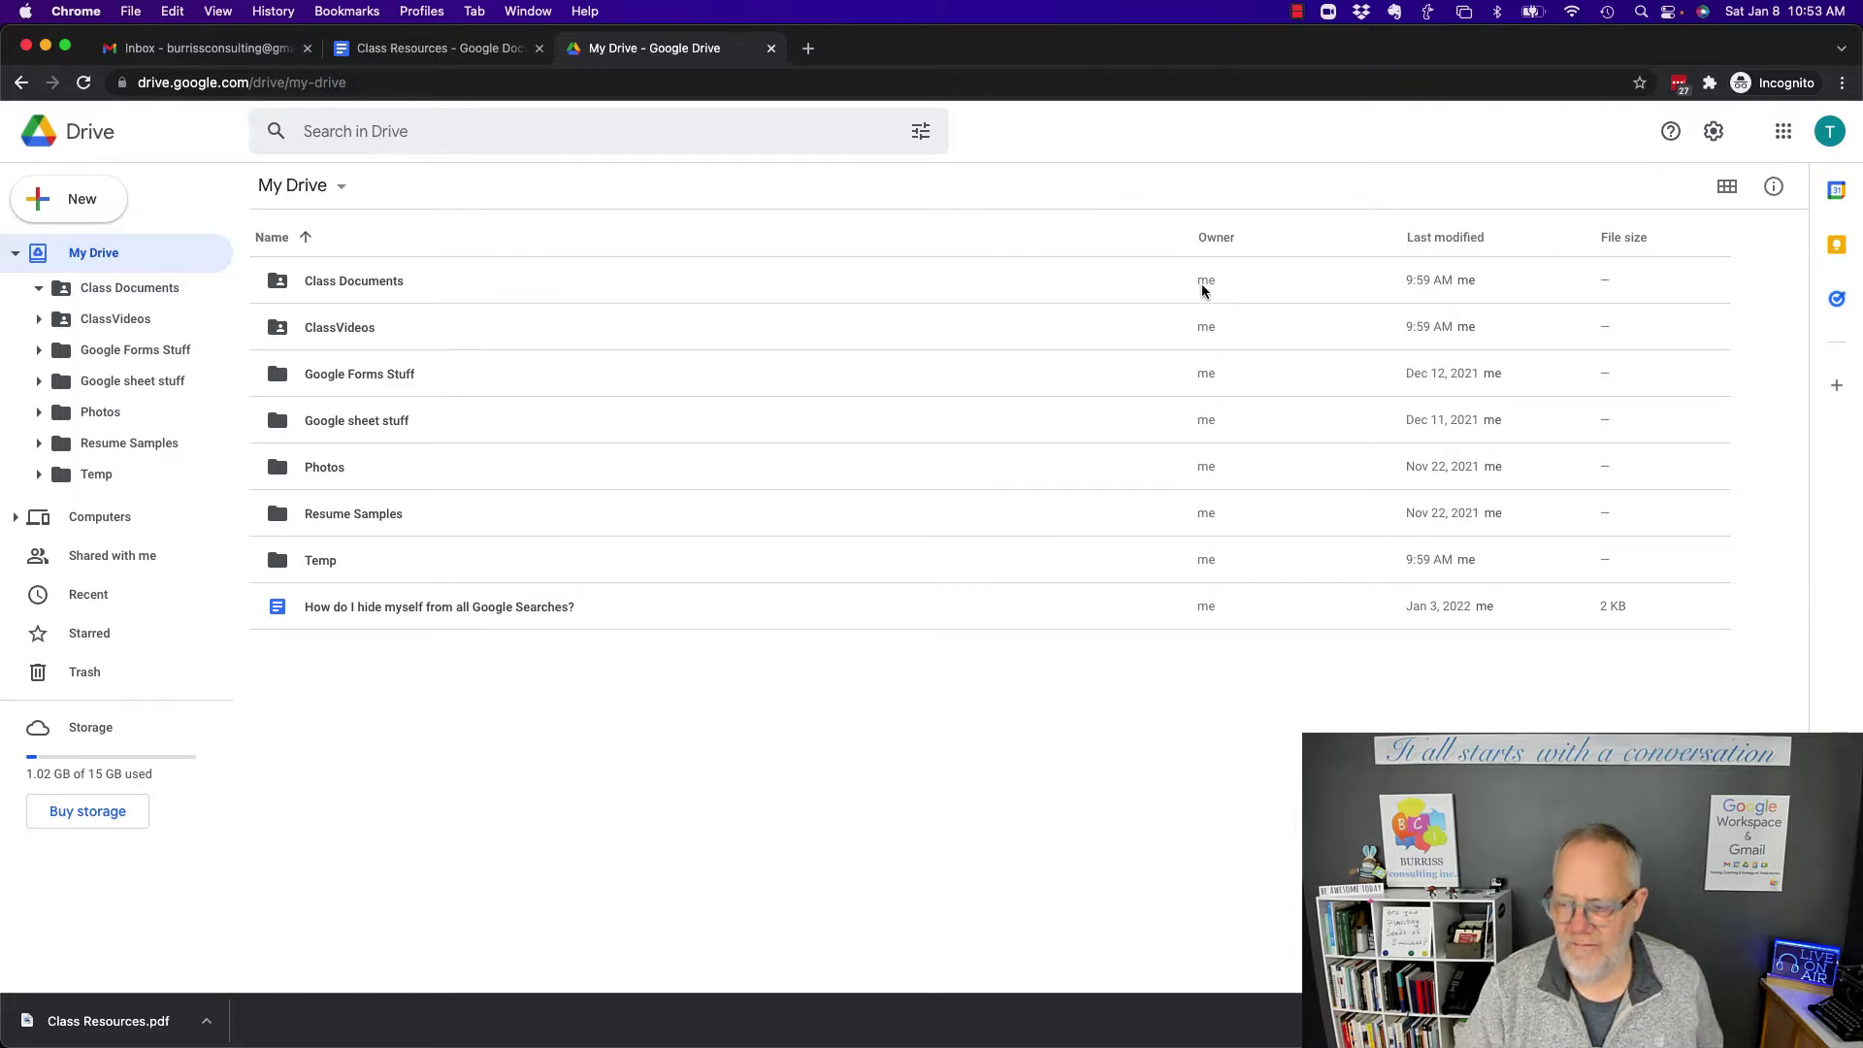
Consult the Drive Terms and Policy page and the linked Google Privacy Policy, and close both pages
{"action": "left_click", "coordinate": [1669, 131]}
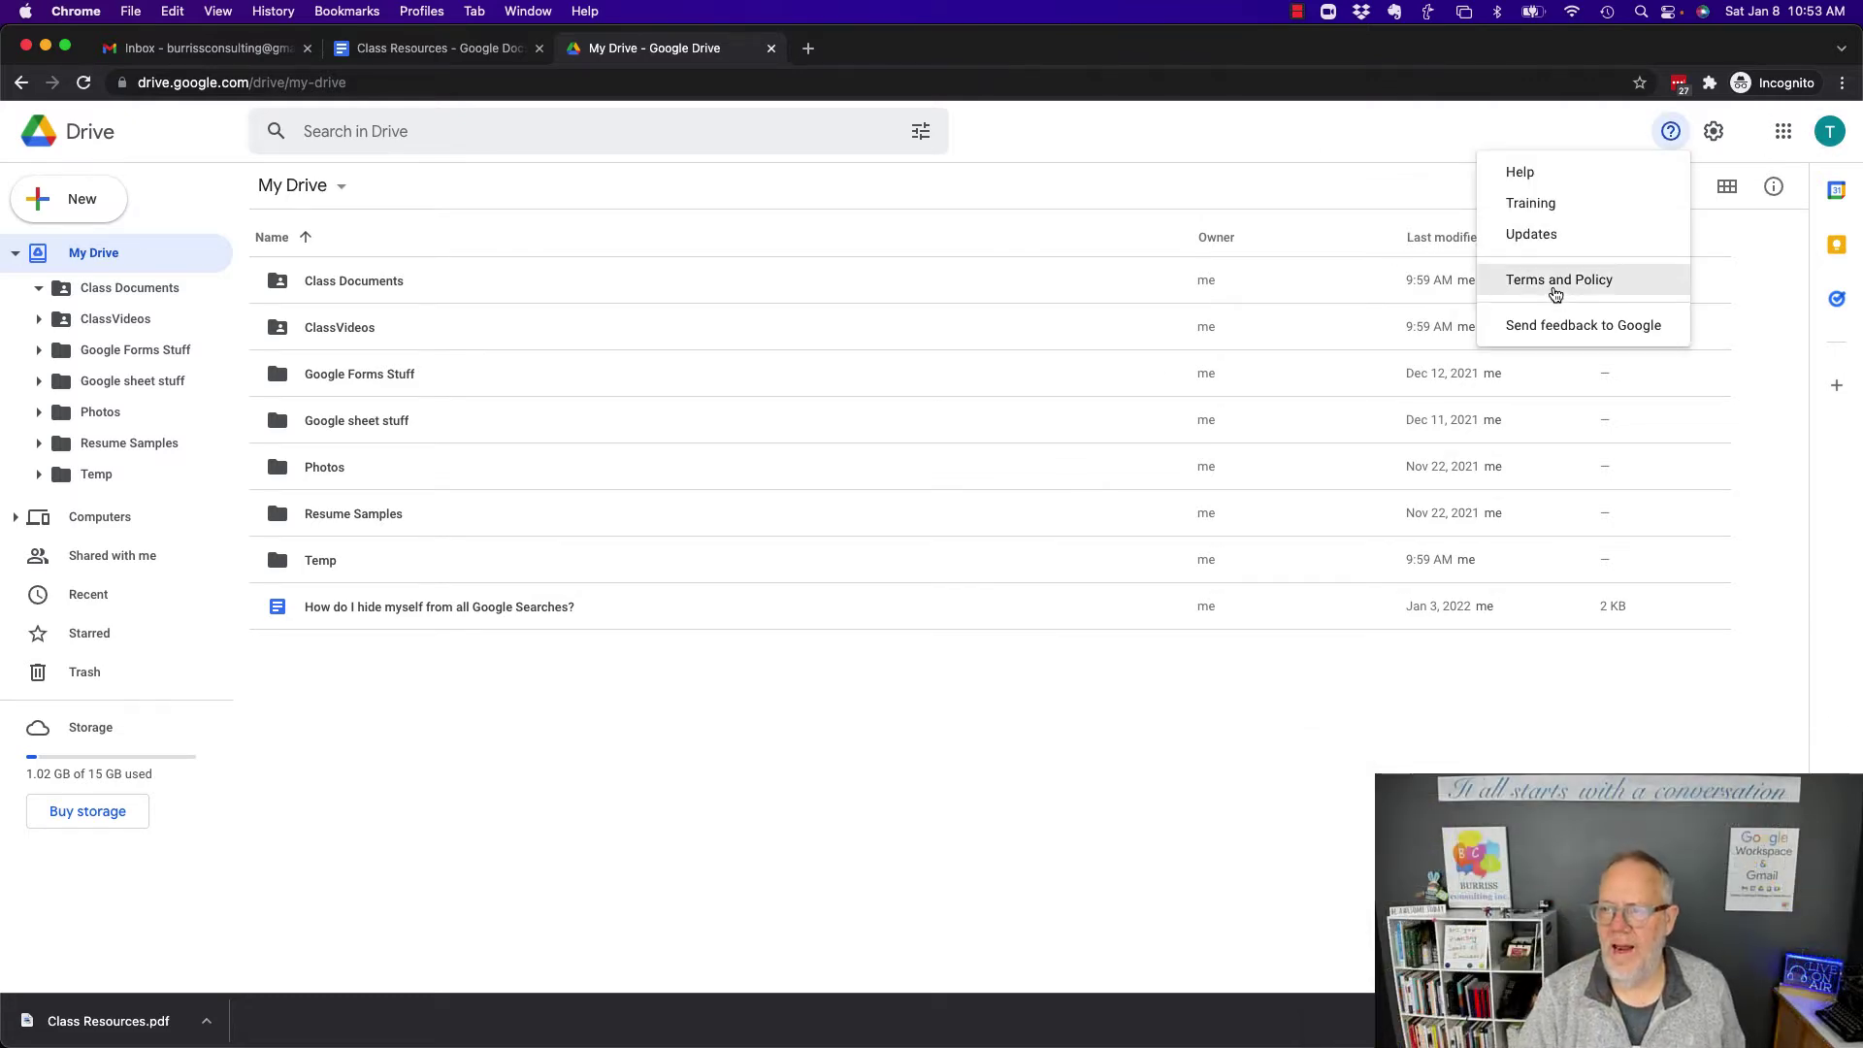
{"action": "left_click", "coordinate": [1555, 281]}
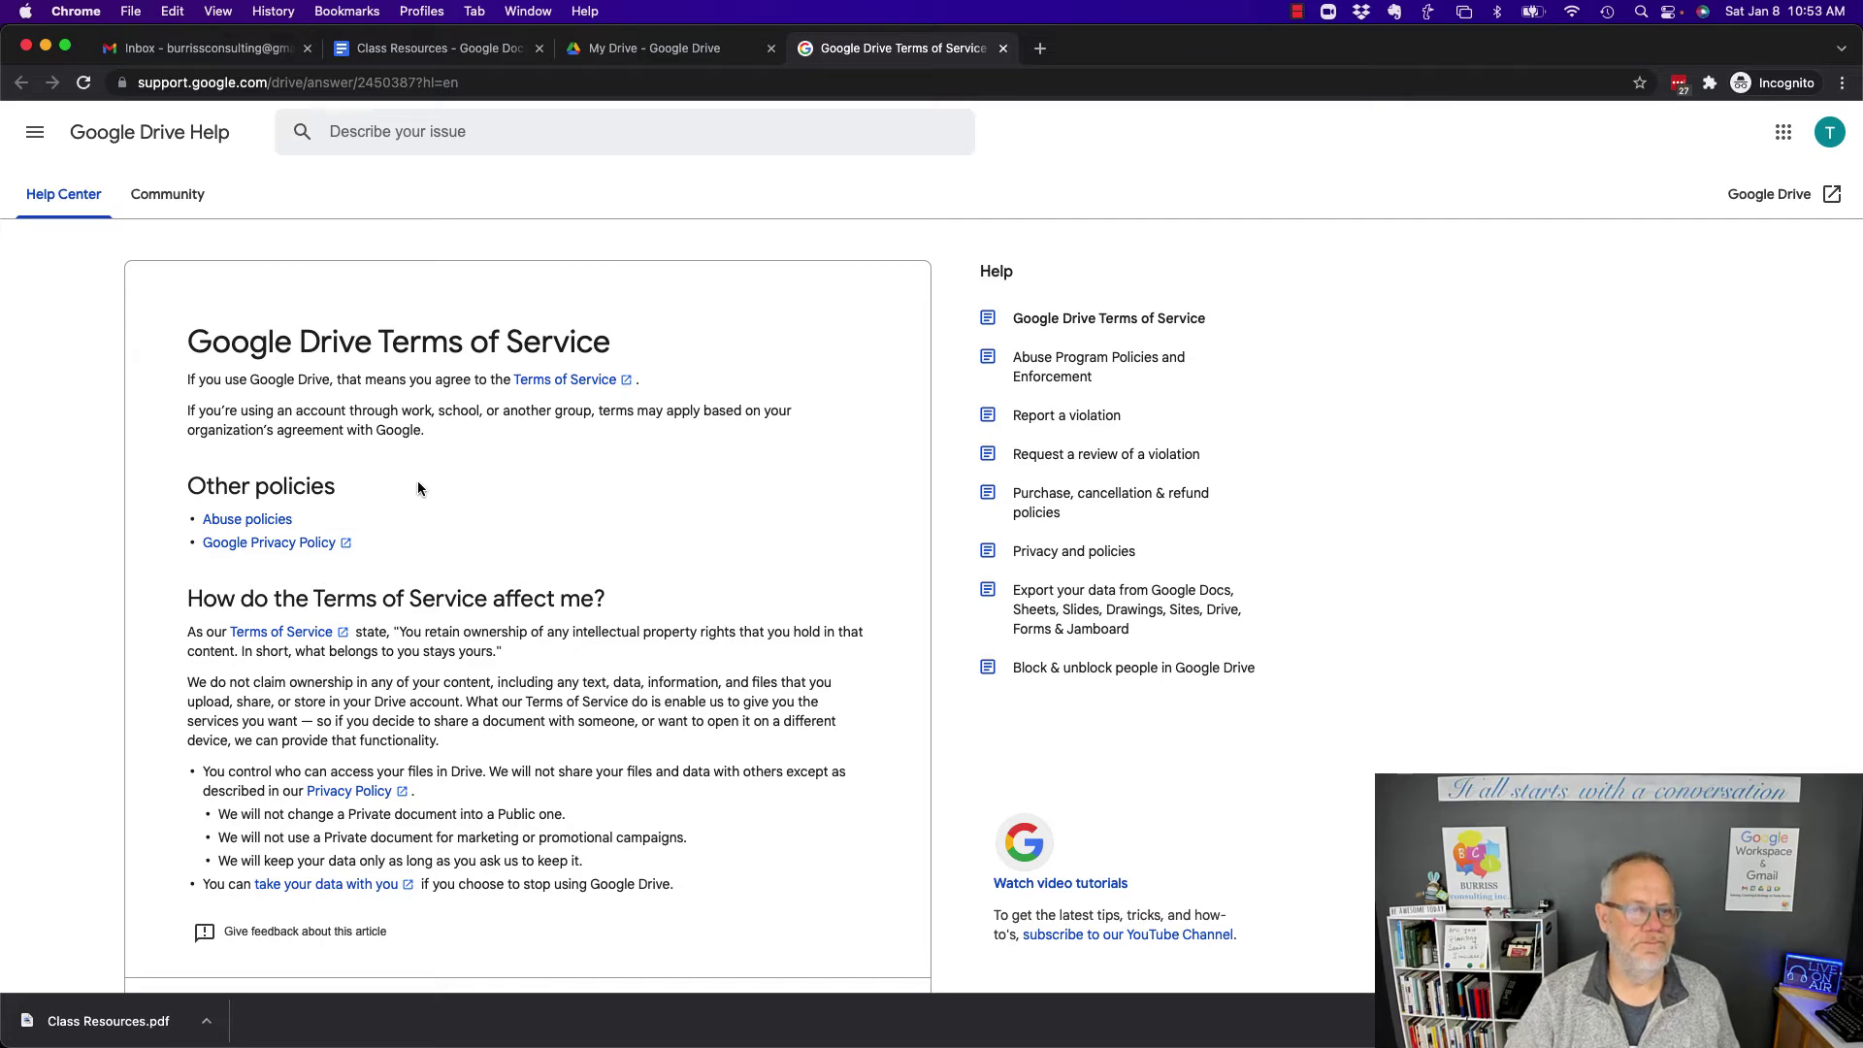
{"action": "left_click", "coordinate": [241, 543]}
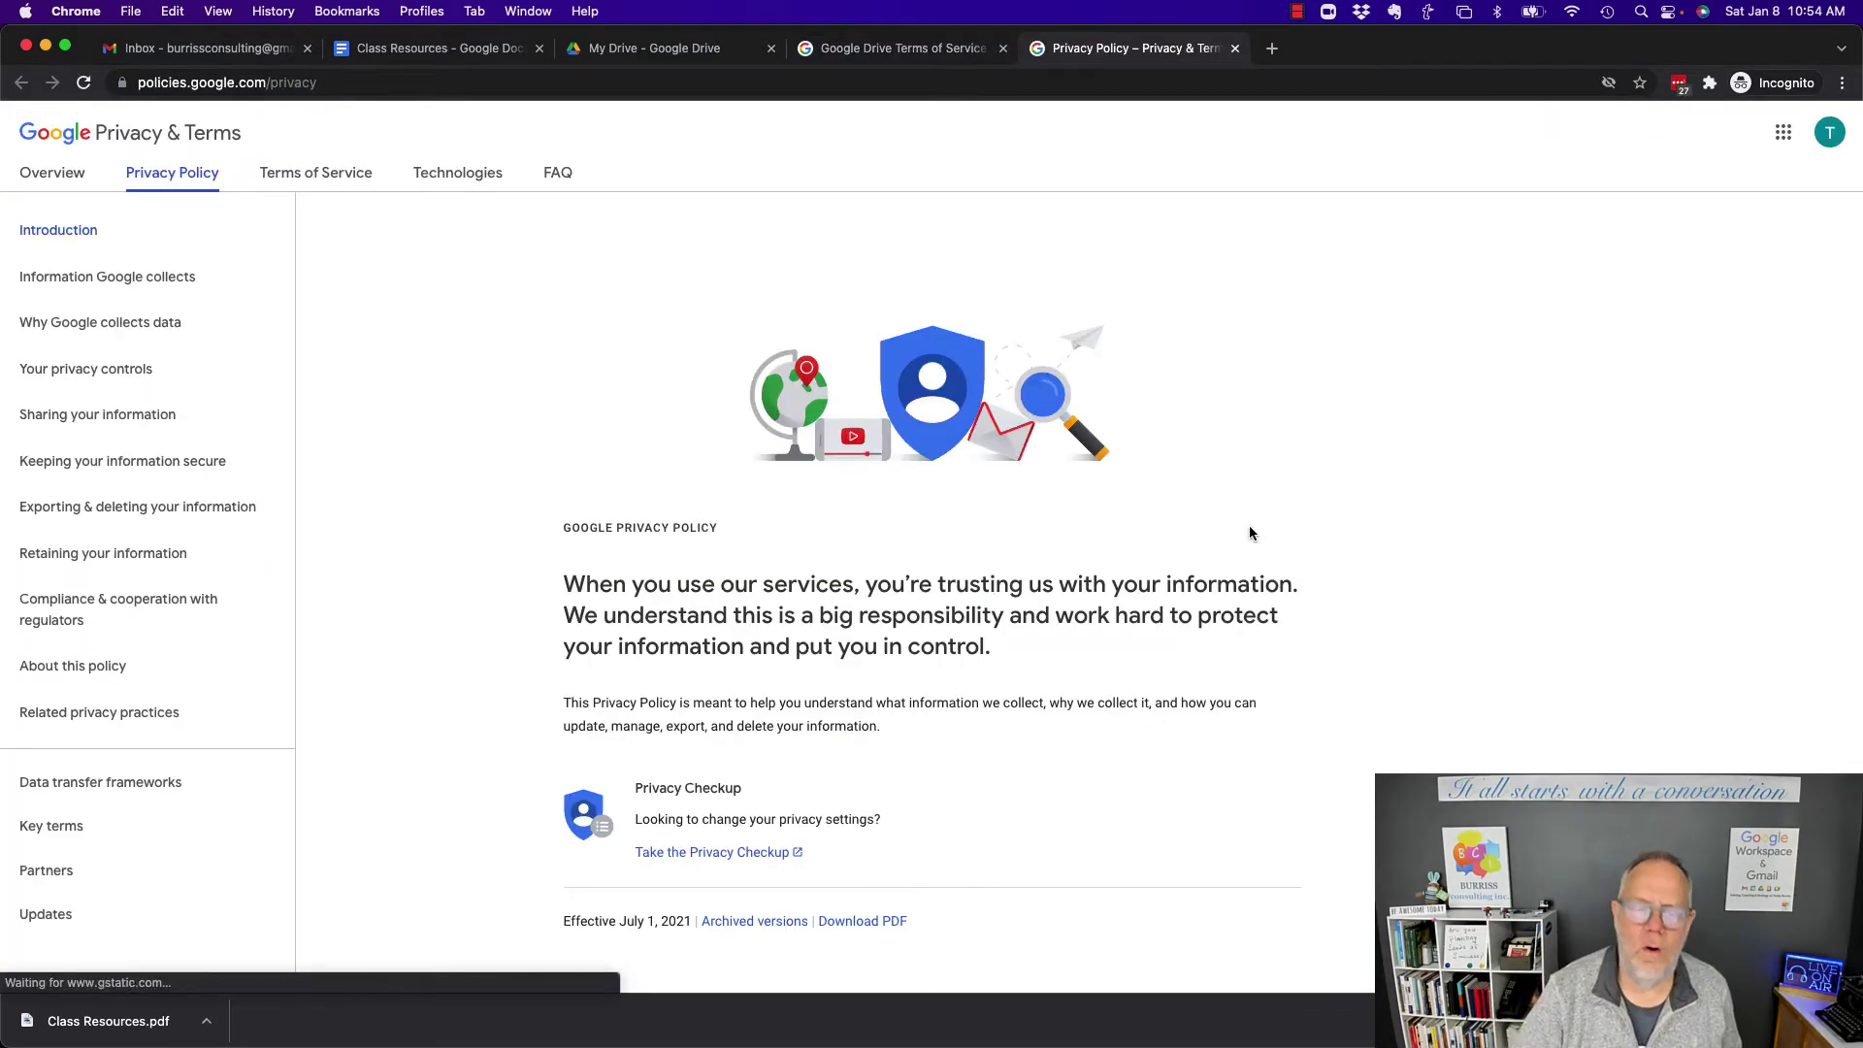
{"action": "scroll", "coordinate": [993, 699], "scroll_direction": "down", "scroll_amount": 2}
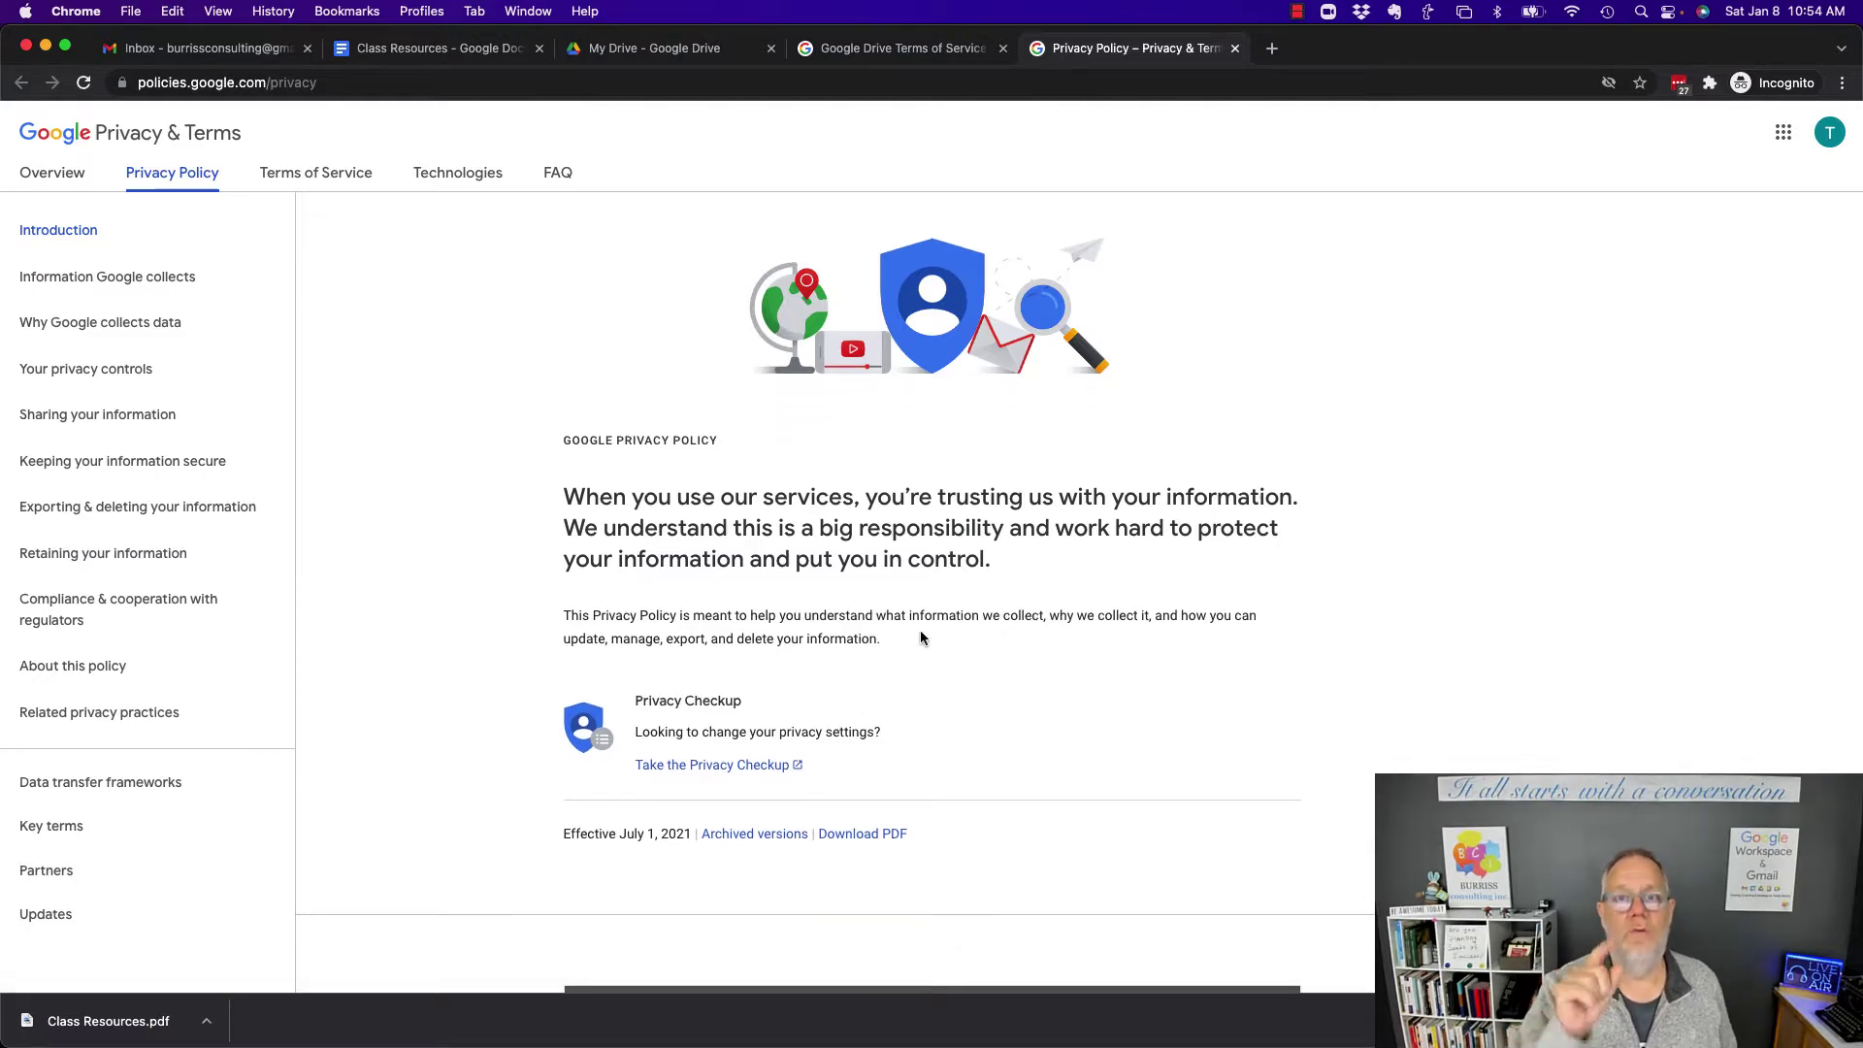
{"action": "scroll", "coordinate": [920, 631], "scroll_direction": "down", "scroll_amount": 1}
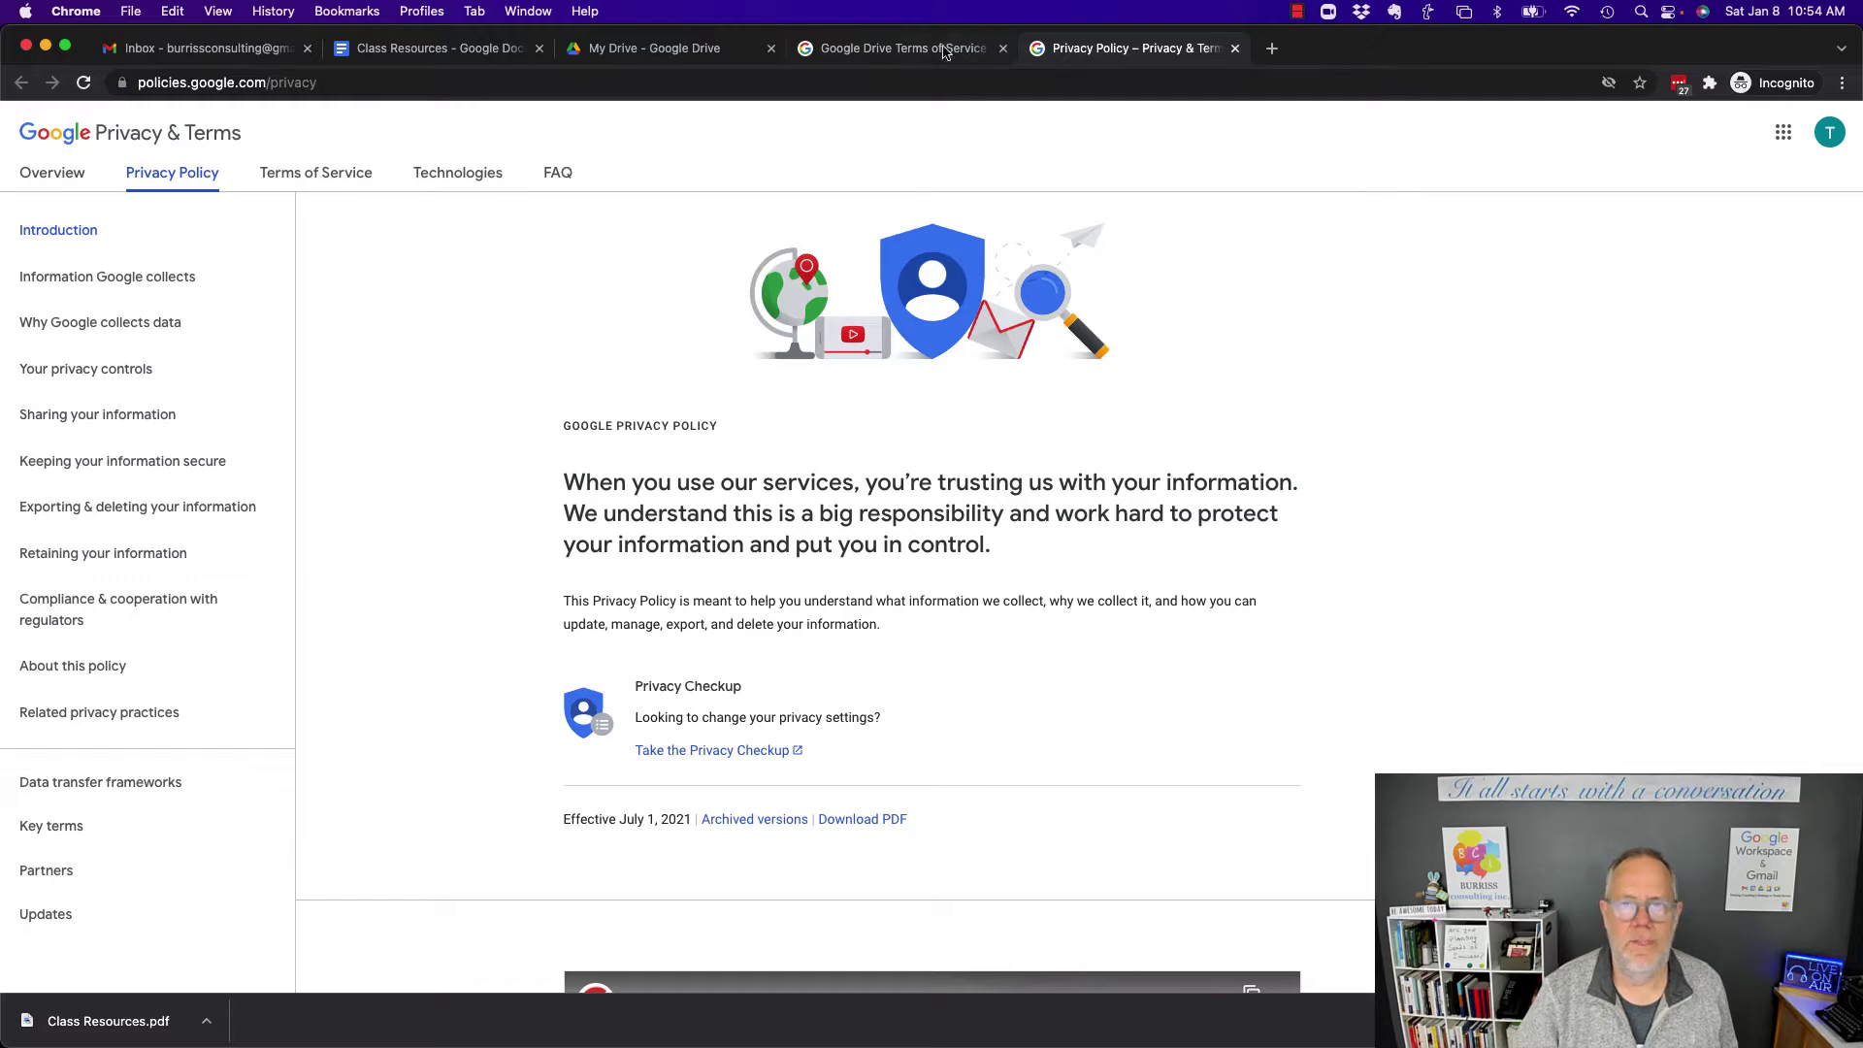
{"action": "left_click", "coordinate": [1235, 49]}
{"action": "left_click", "coordinate": [1004, 48]}
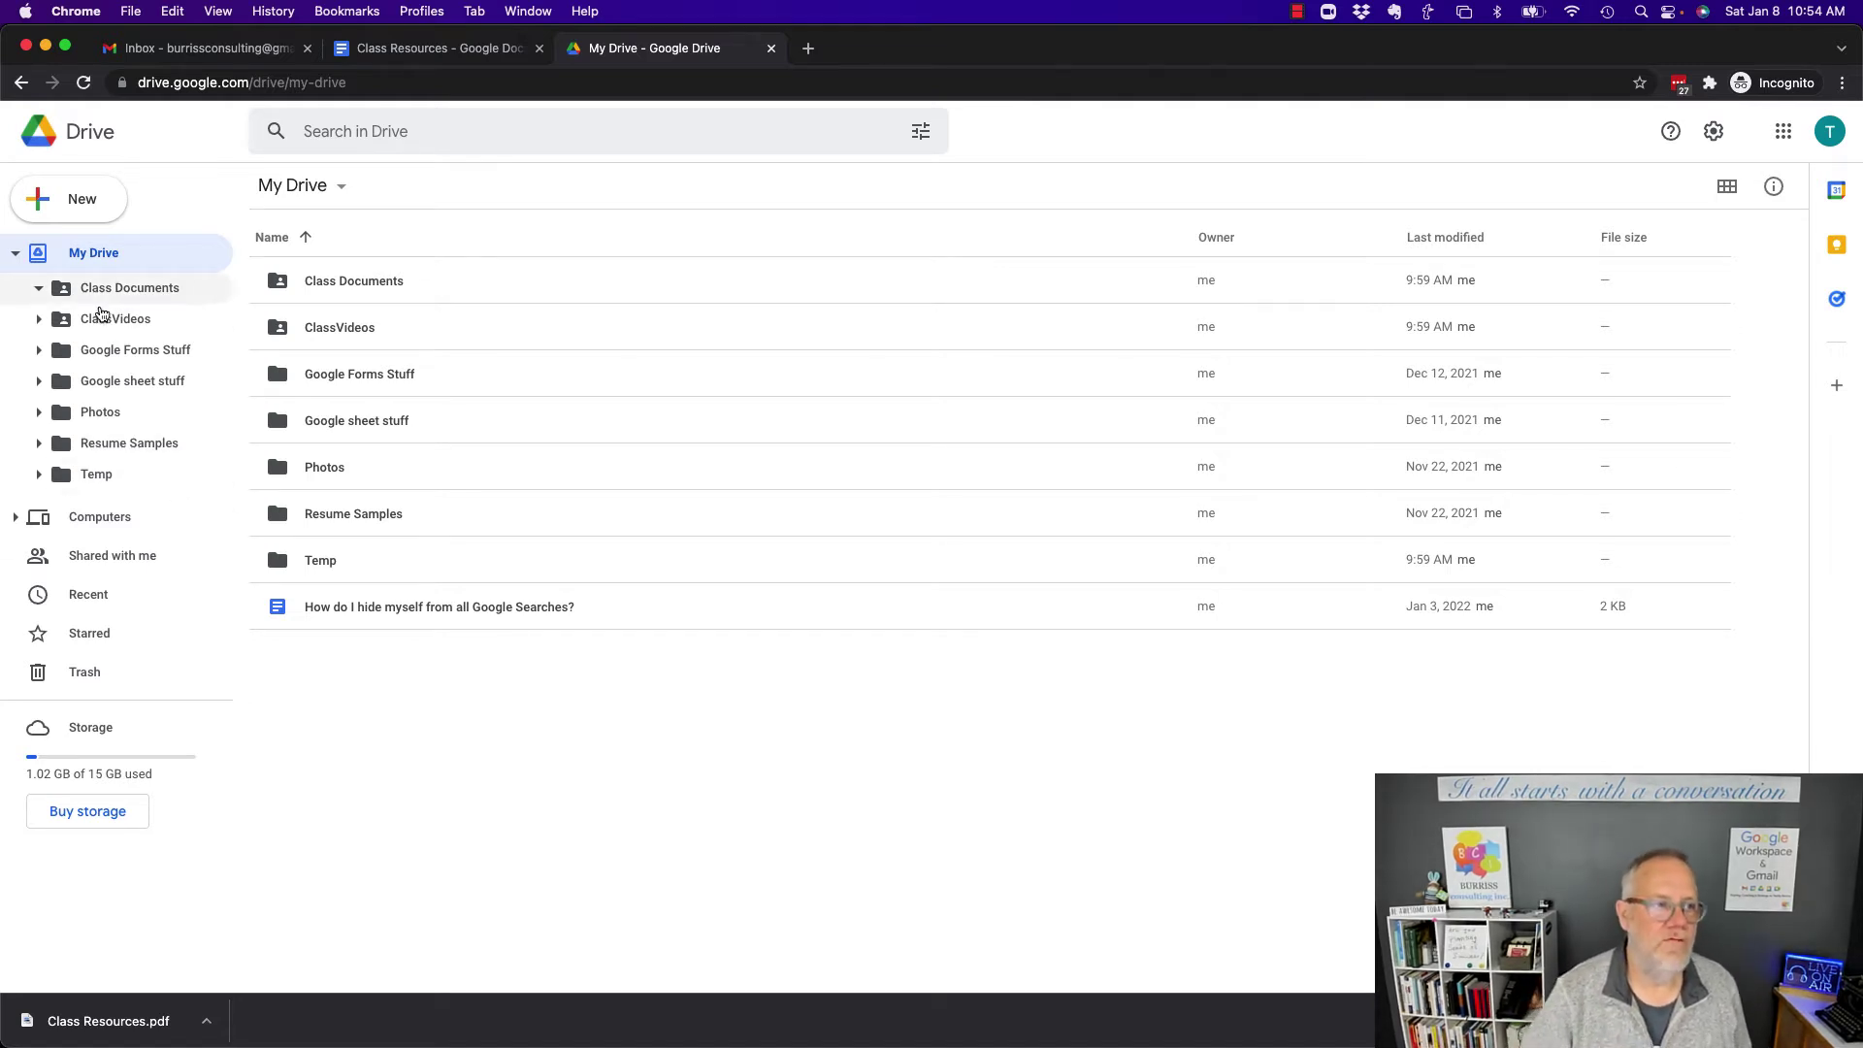
Compare the actions available for My Drive itself with those available for the Class Documents folder
{"action": "right_click", "coordinate": [94, 256]}
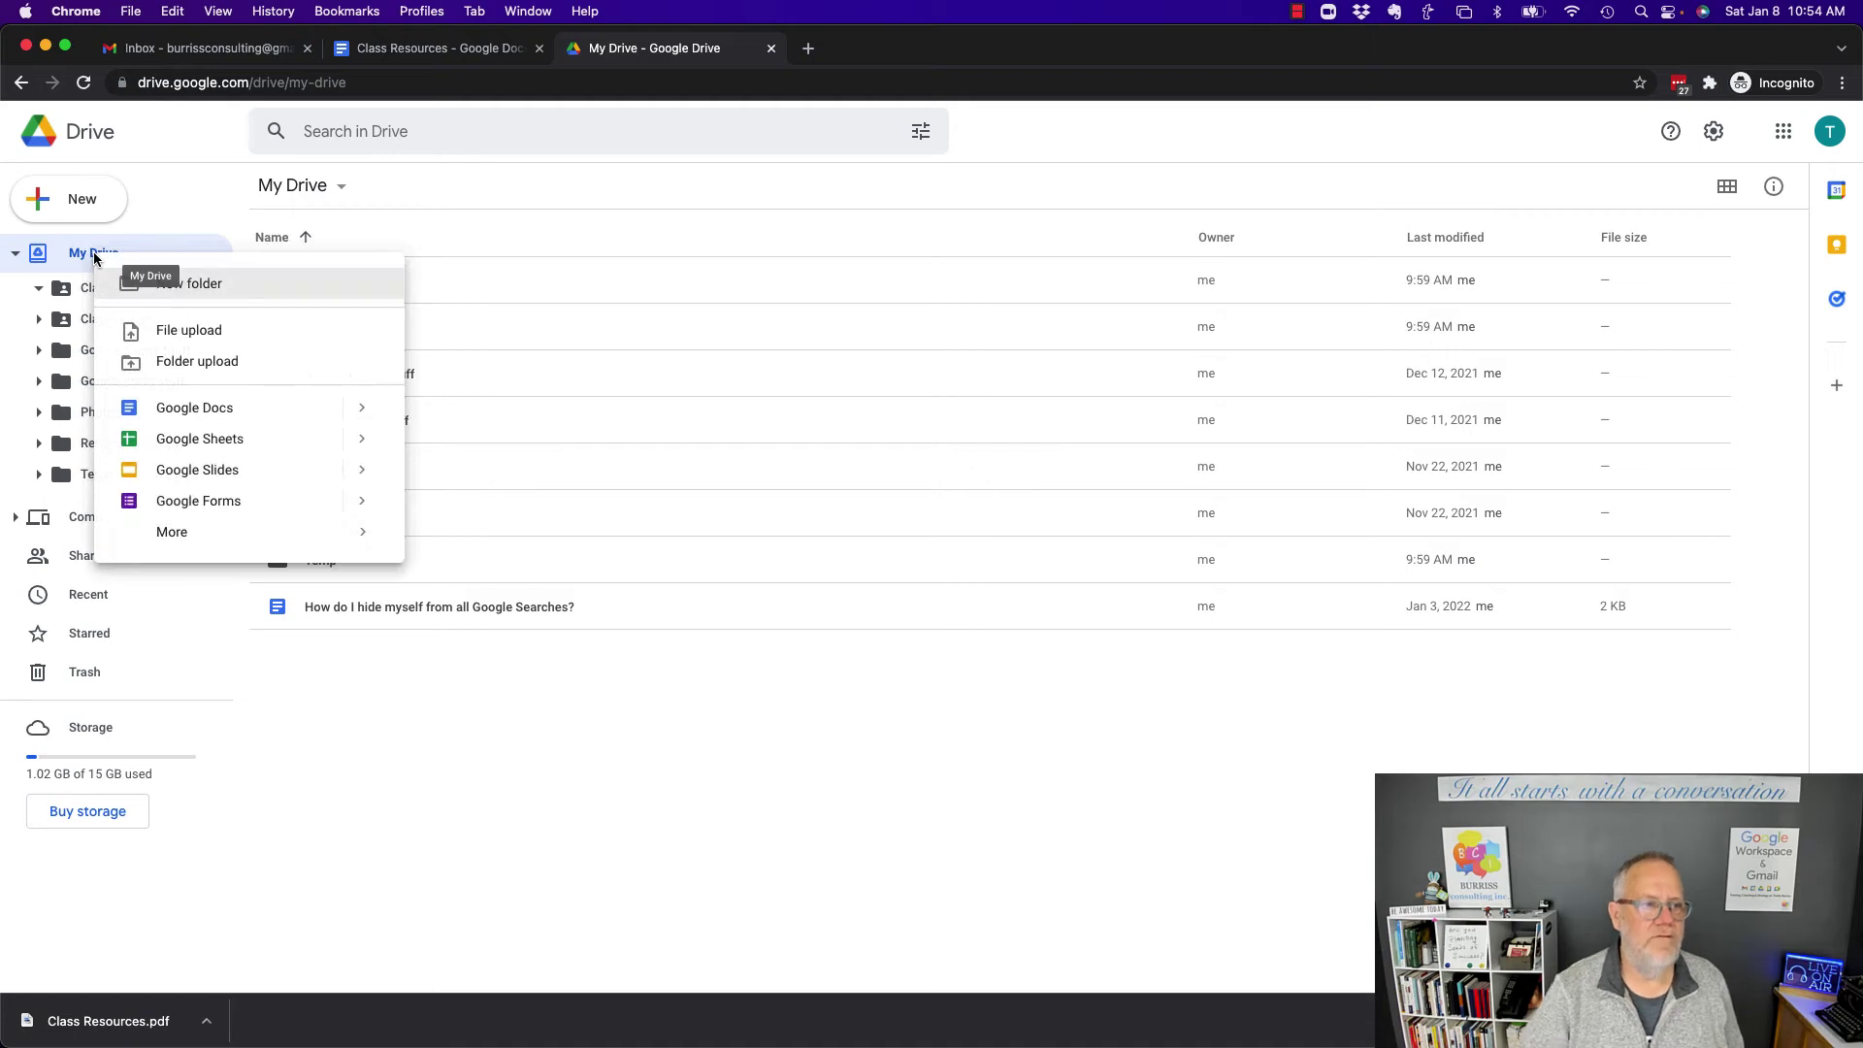
{"action": "left_click", "coordinate": [126, 225]}
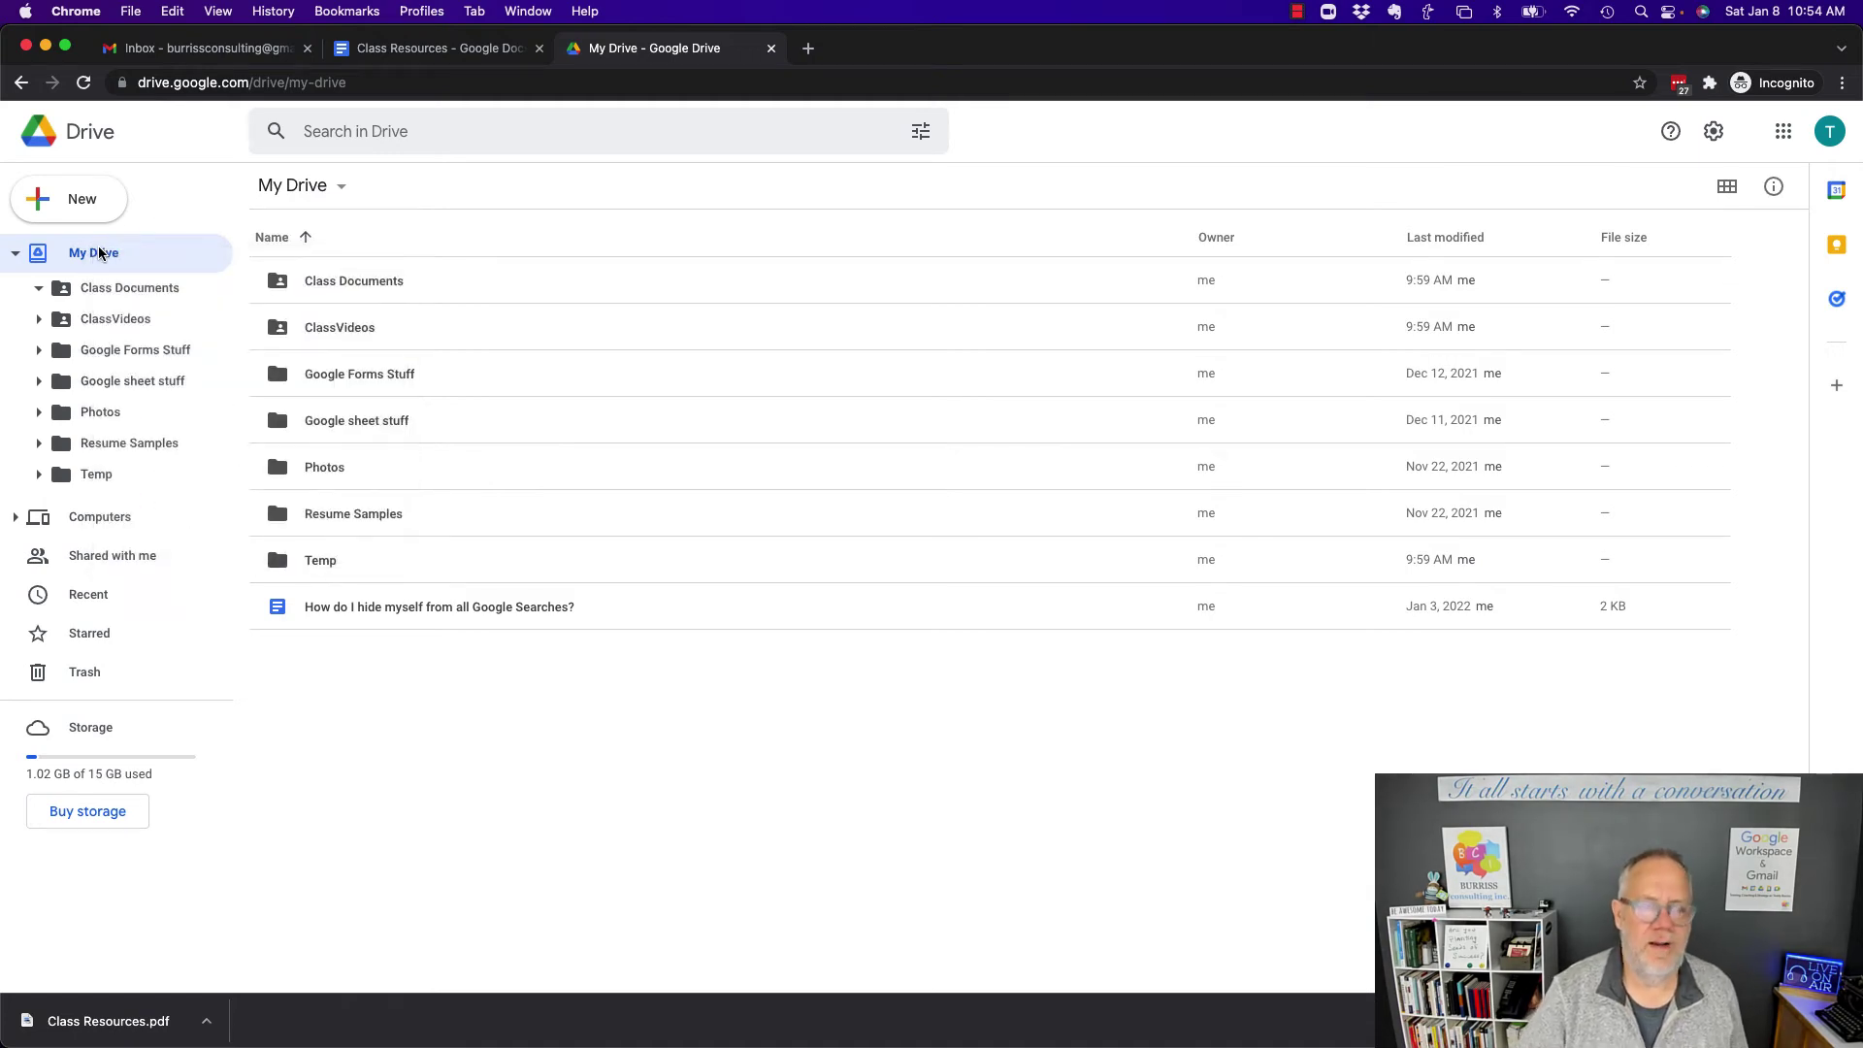
{"action": "right_click", "coordinate": [100, 253]}
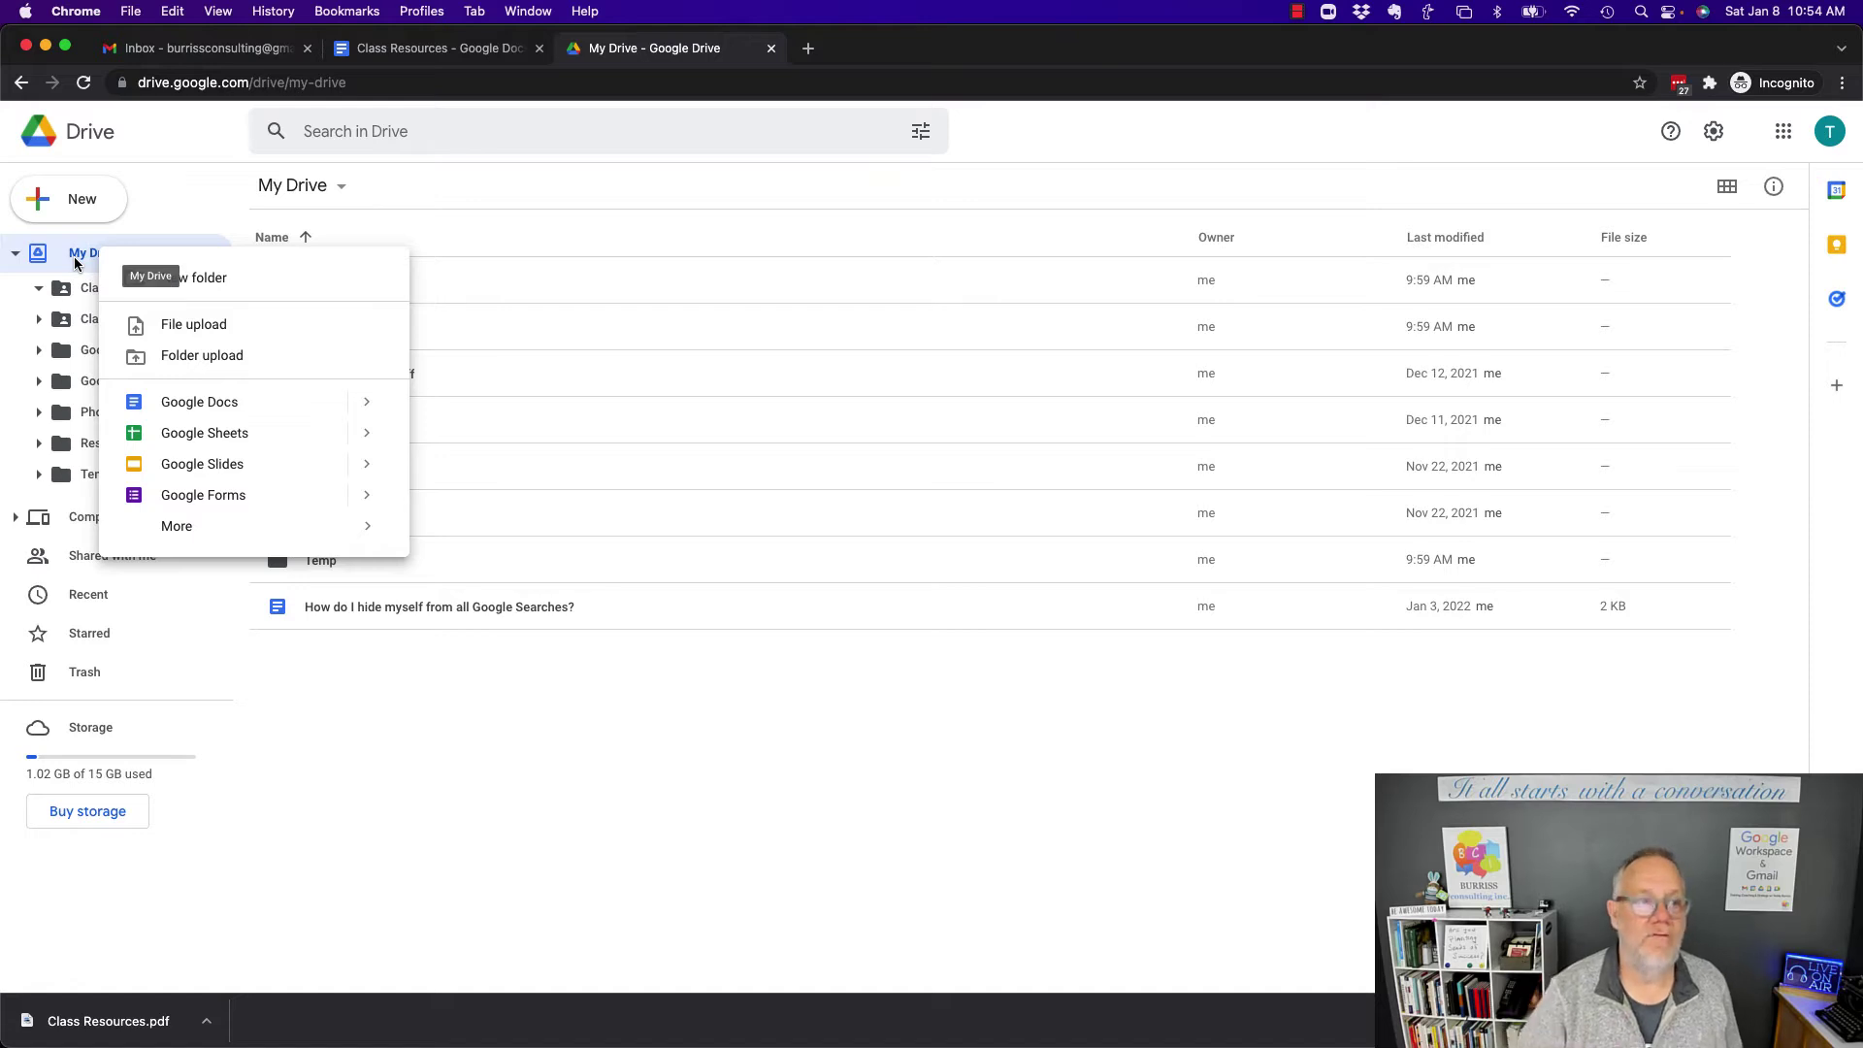
{"action": "left_click", "coordinate": [204, 165]}
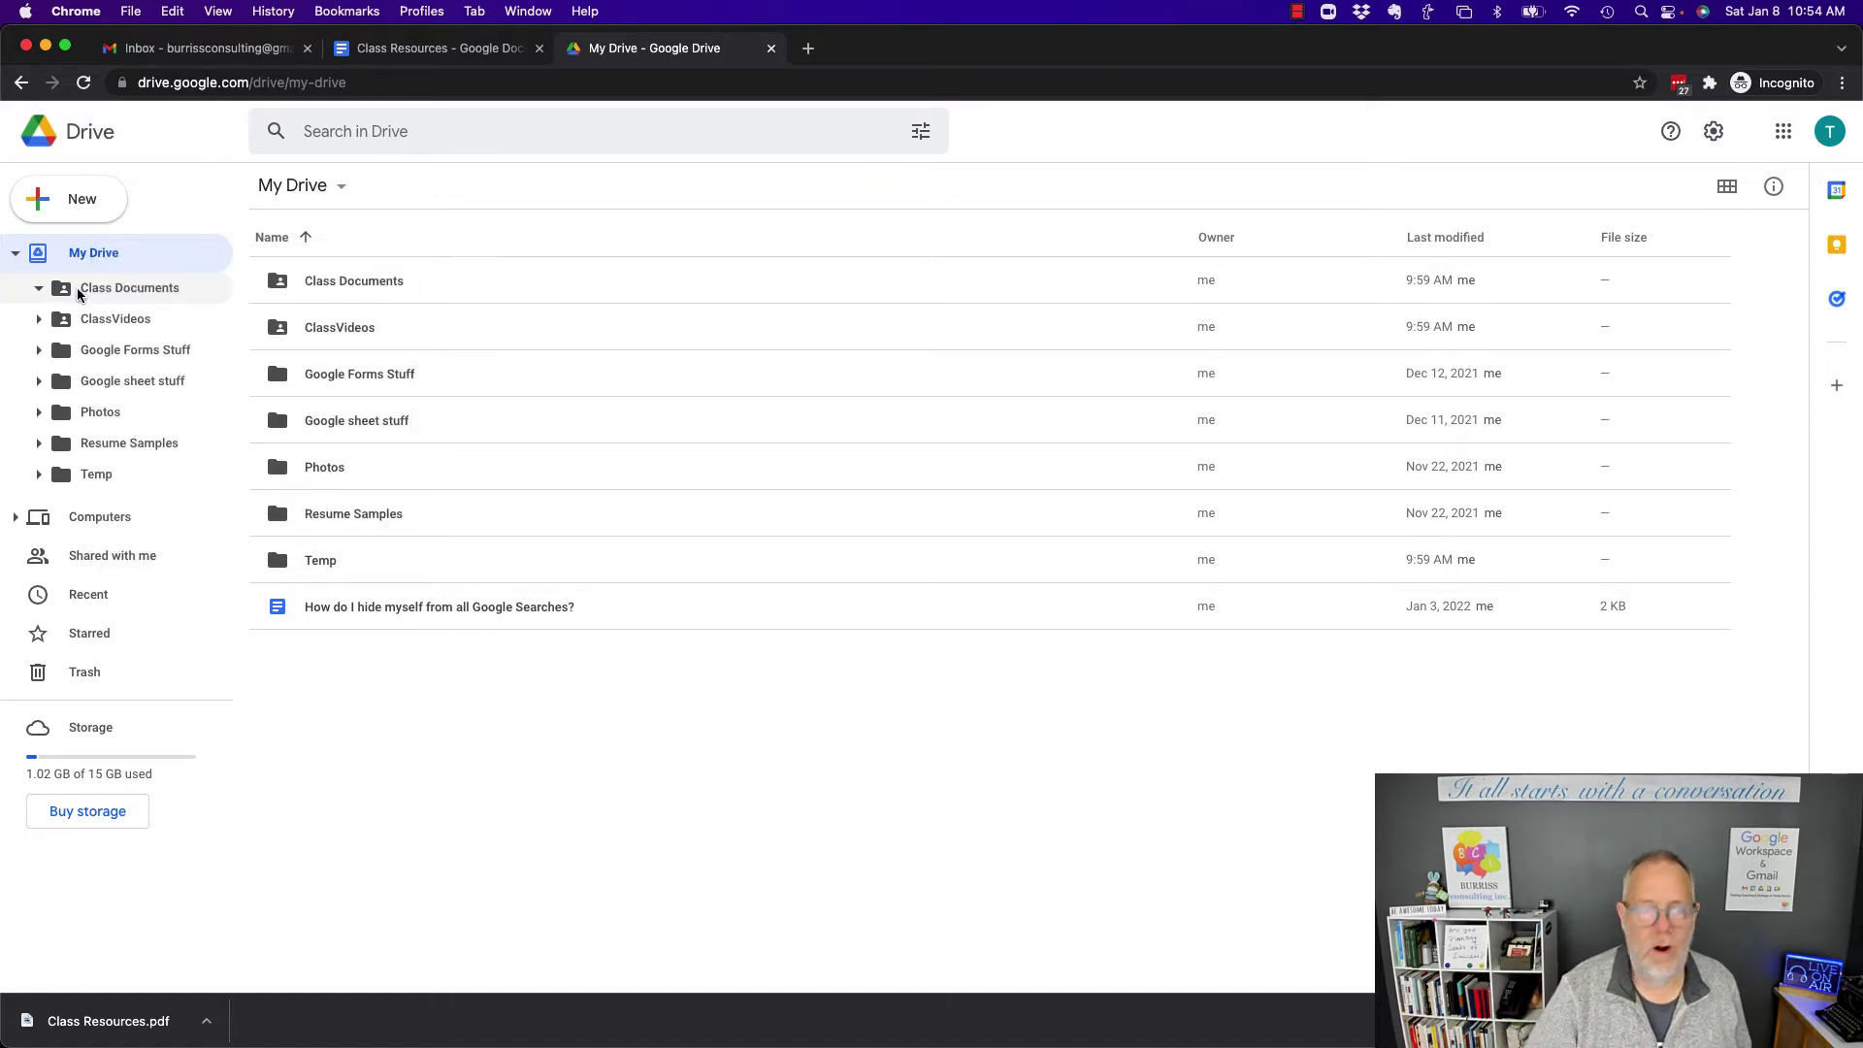
{"action": "right_click", "coordinate": [80, 294]}
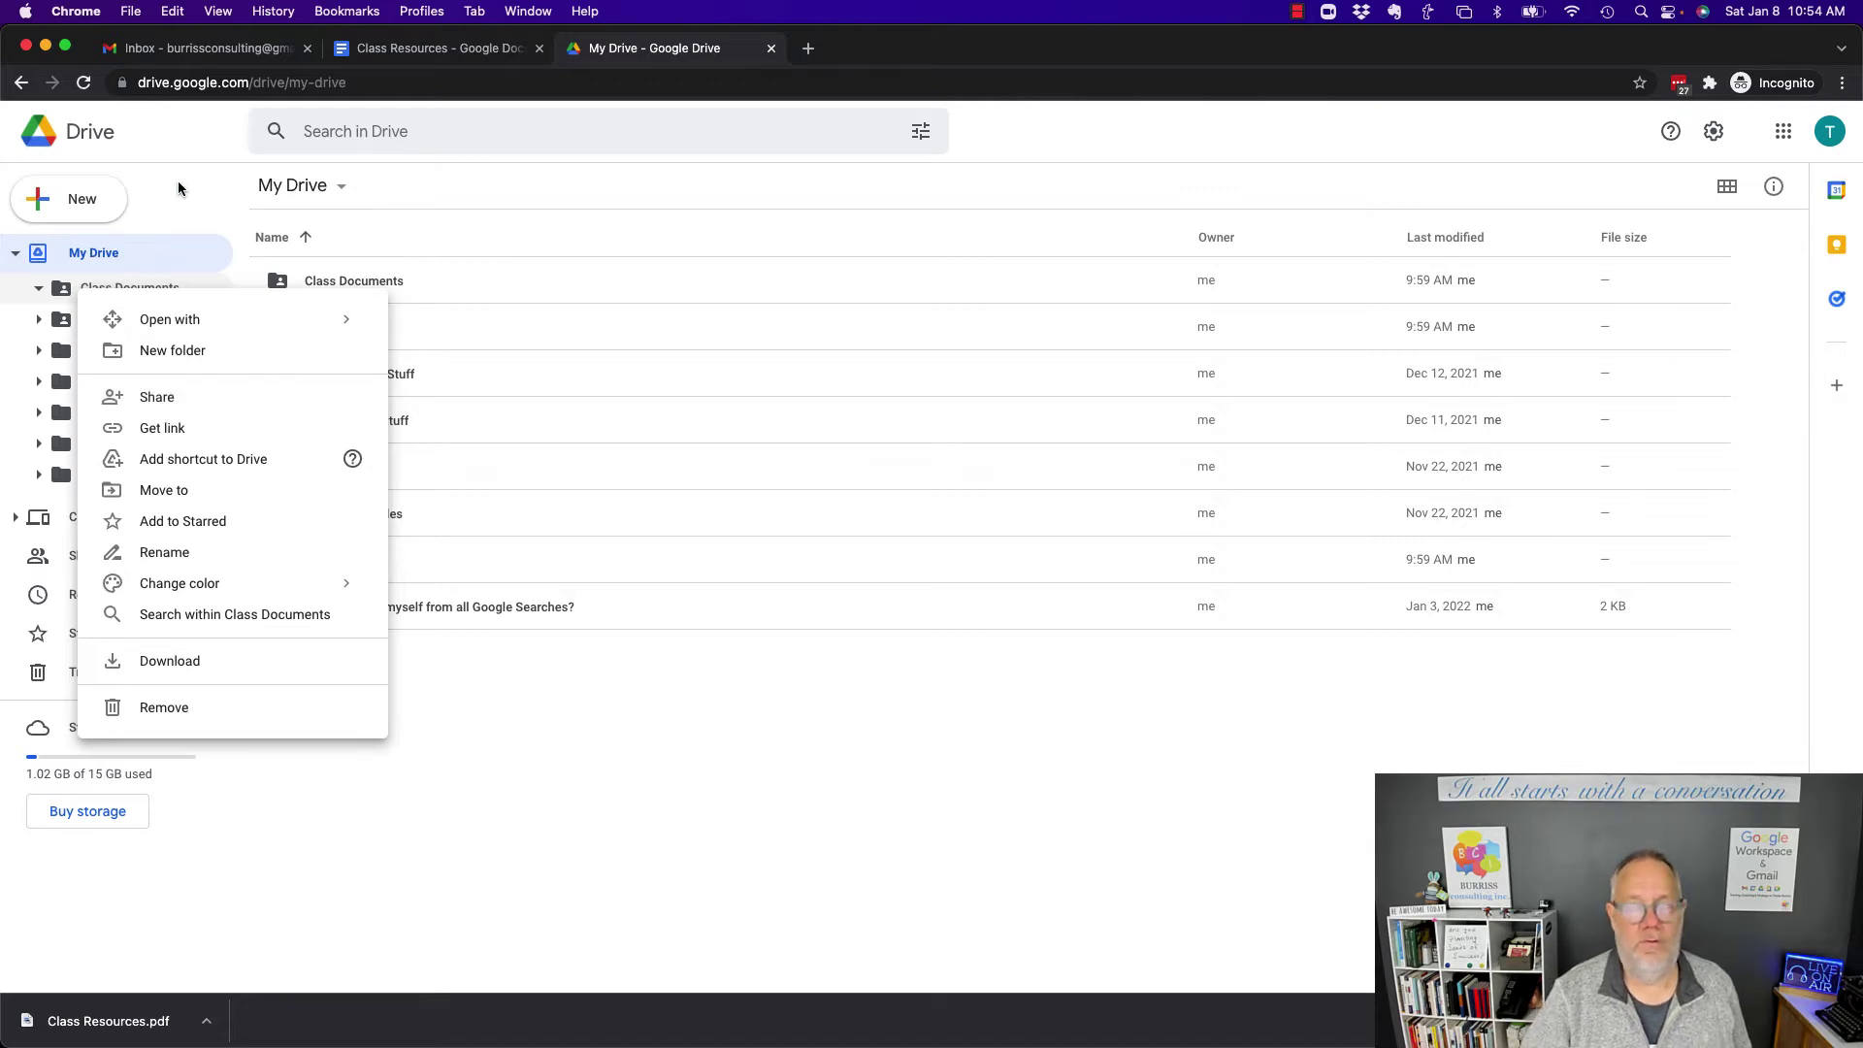
{"action": "left_click", "coordinate": [87, 264]}
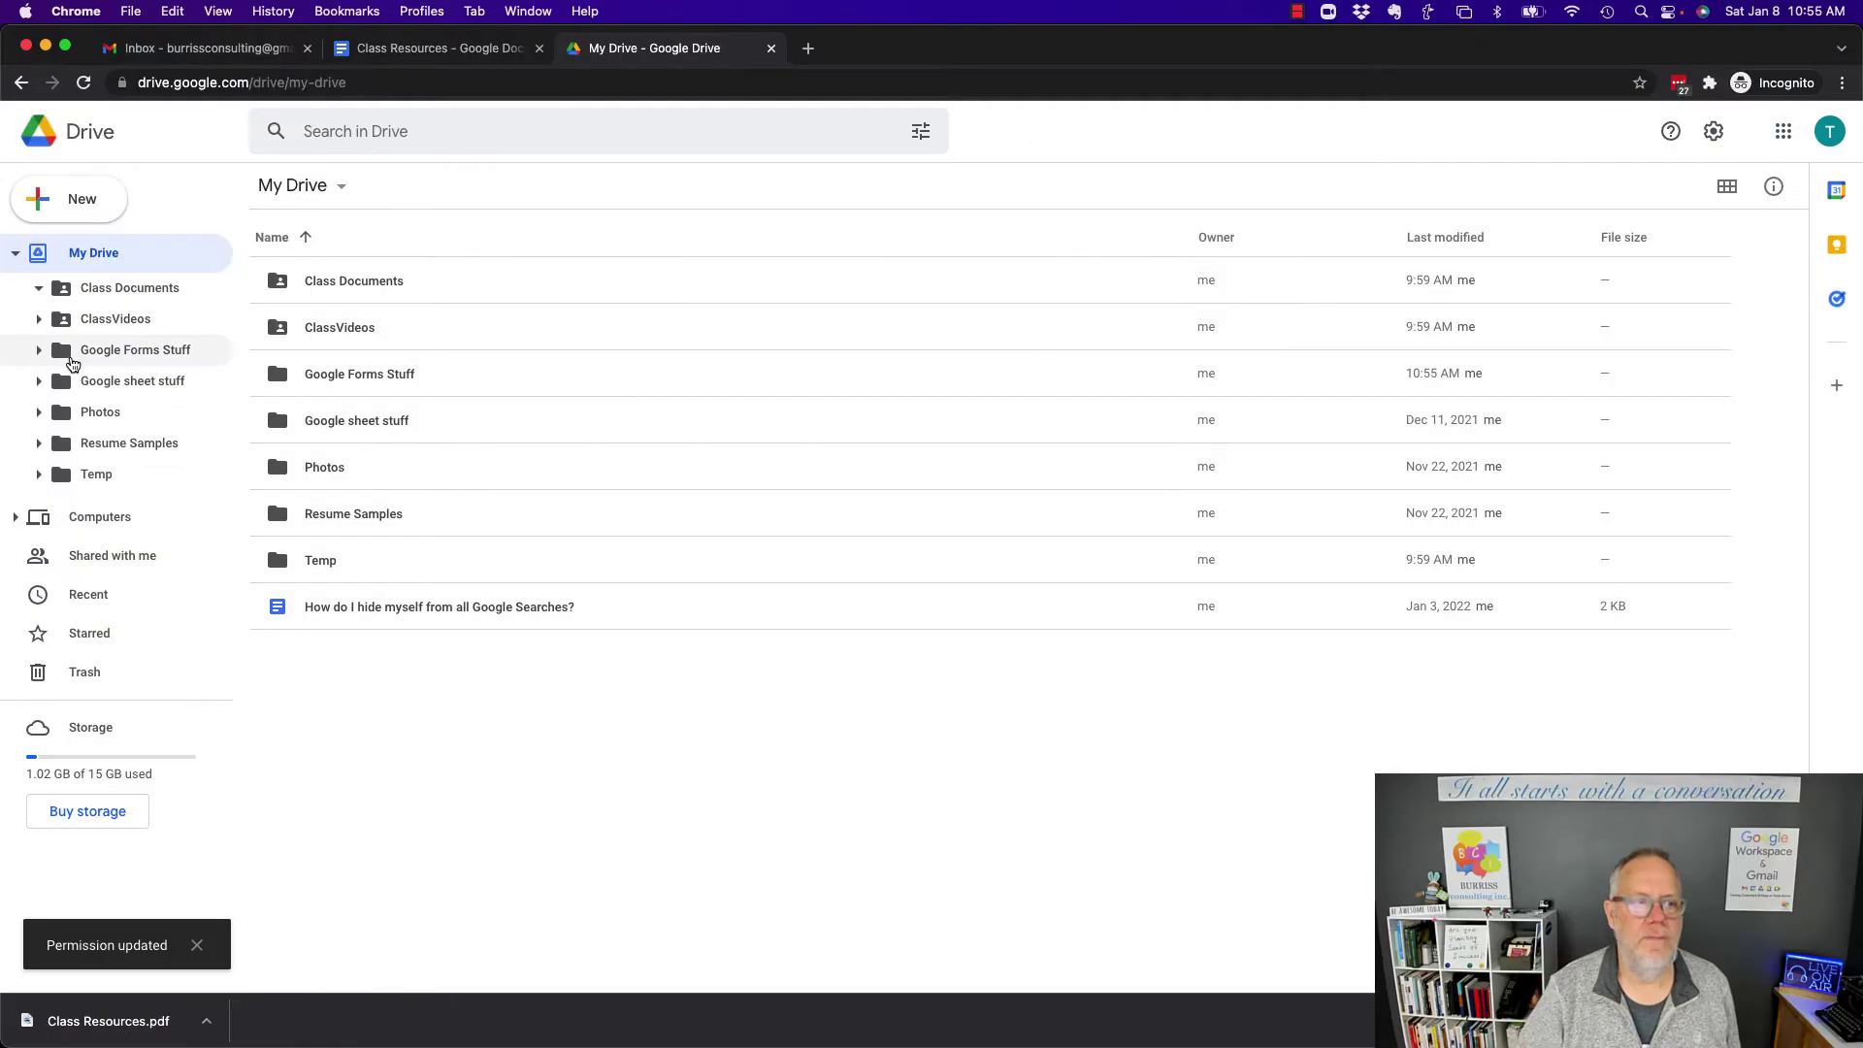
Share the Google Forms Stuff folder by changing its link access to anyone with the link
{"action": "right_click", "coordinate": [58, 357]}
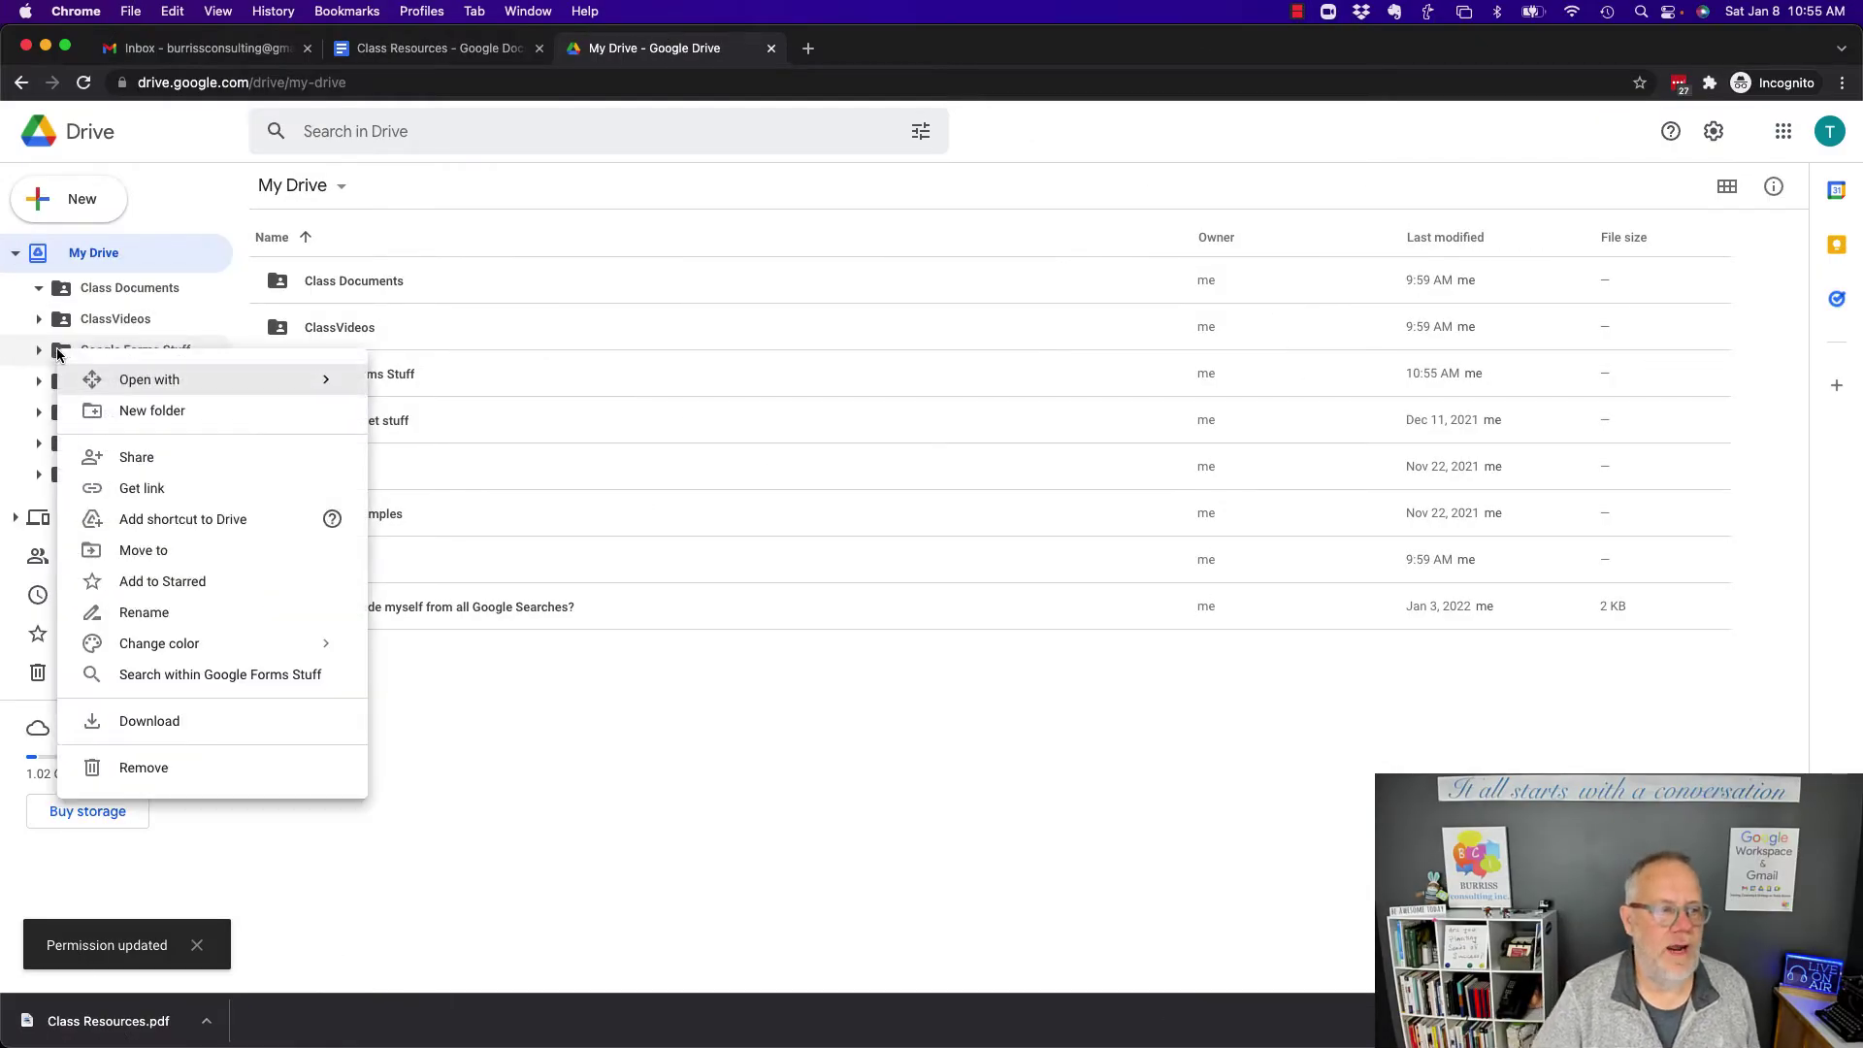
{"action": "left_click", "coordinate": [133, 459]}
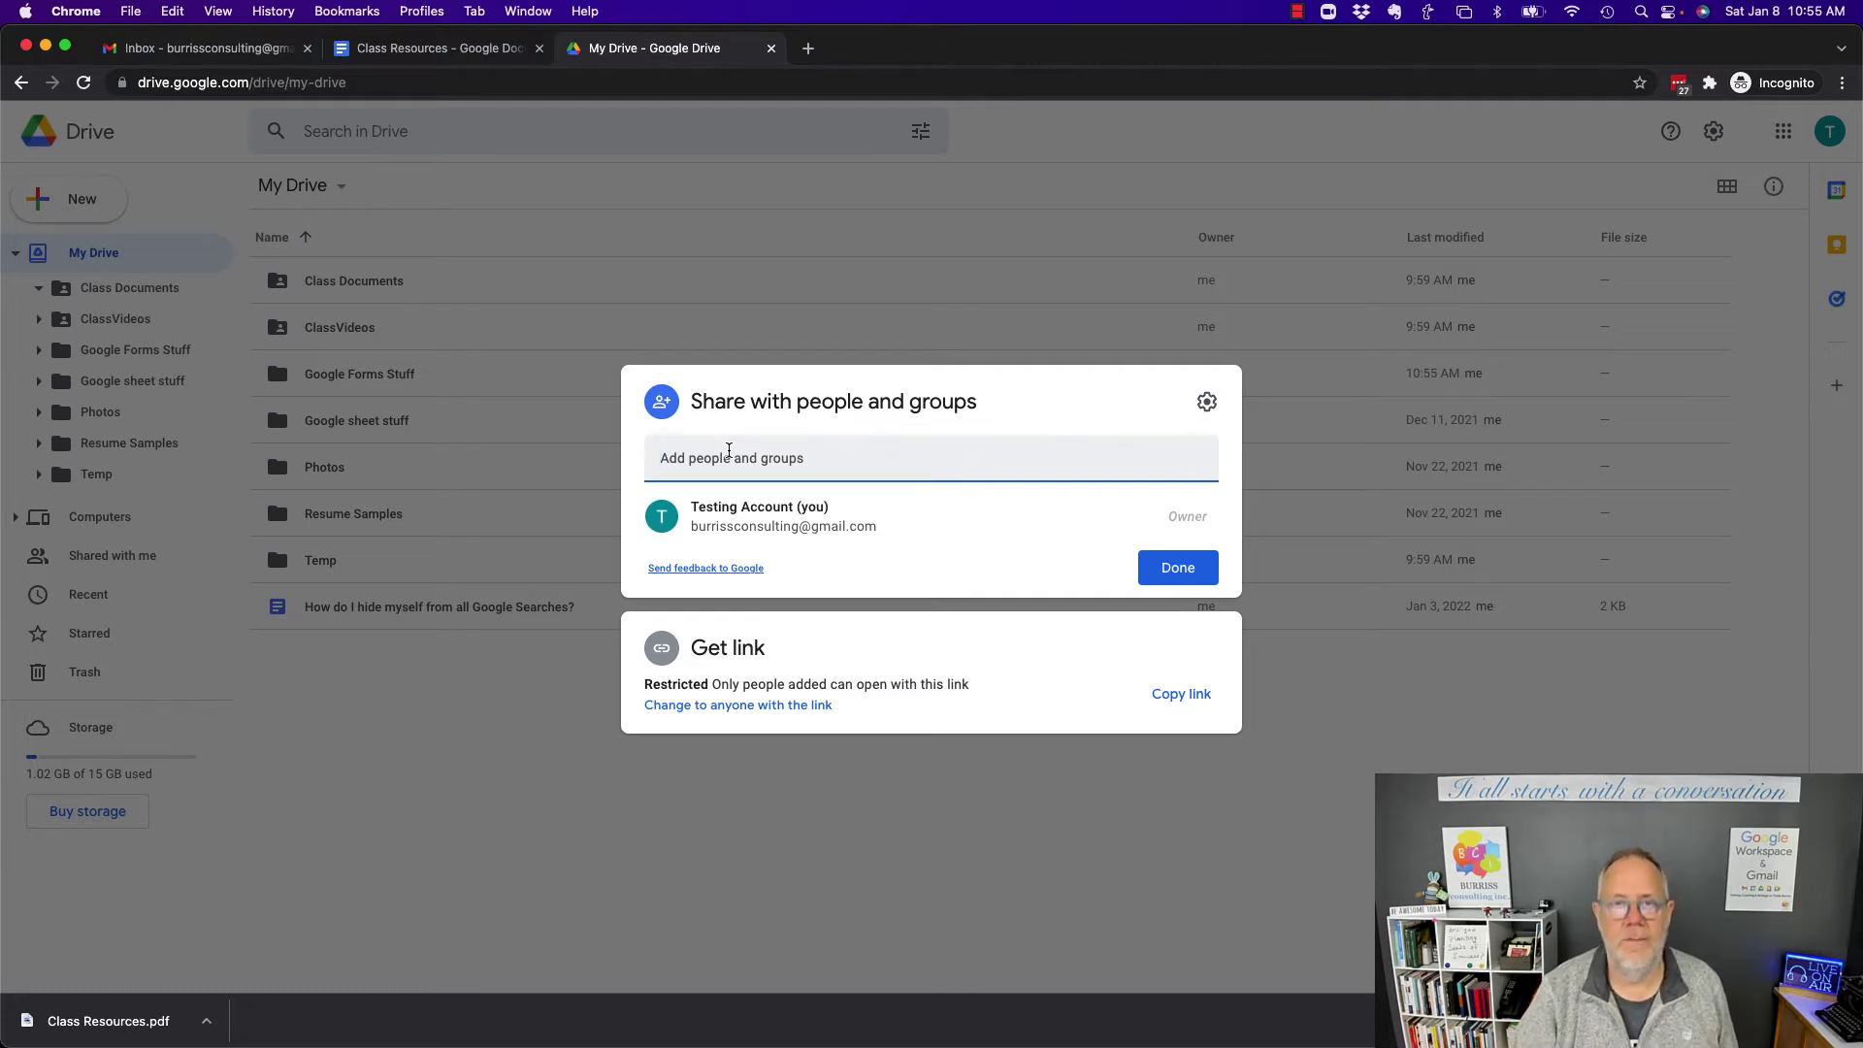
{"action": "left_click", "coordinate": [785, 706]}
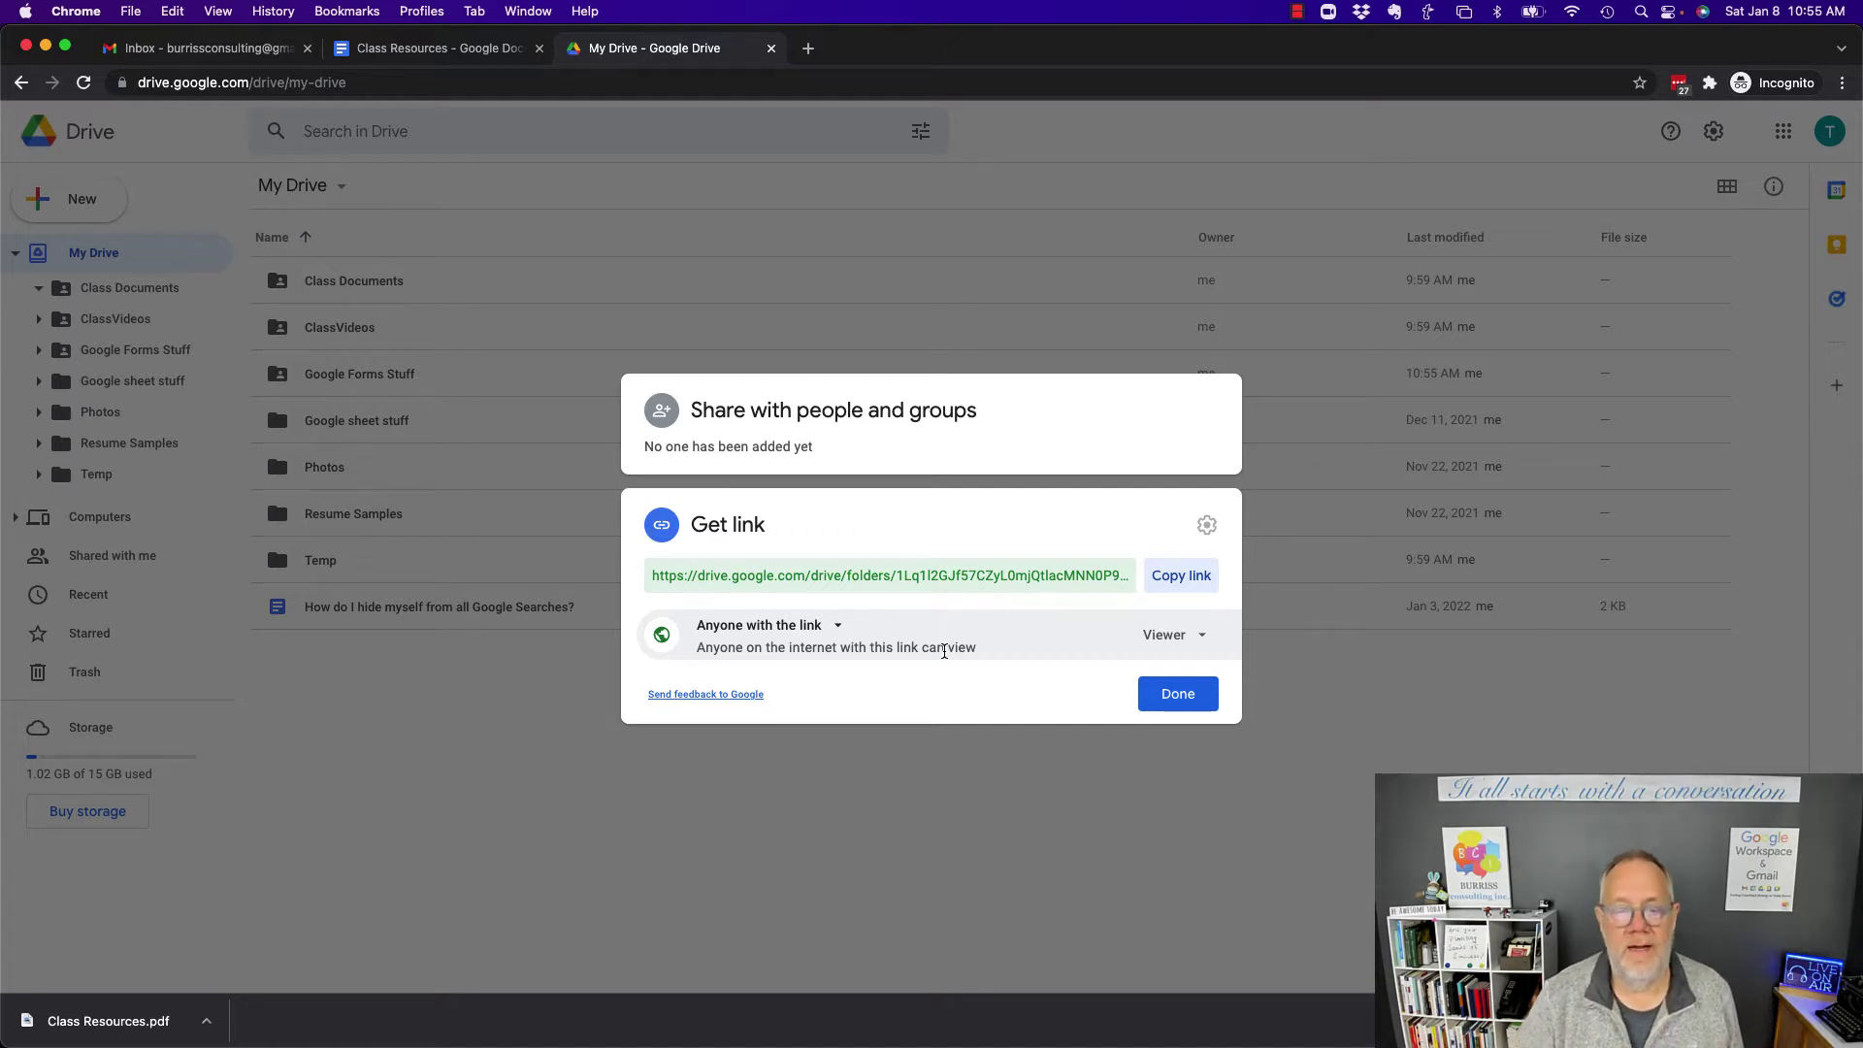
Switch the folder's link access to Restricted and back to Anyone with the link
{"action": "left_click", "coordinate": [827, 625]}
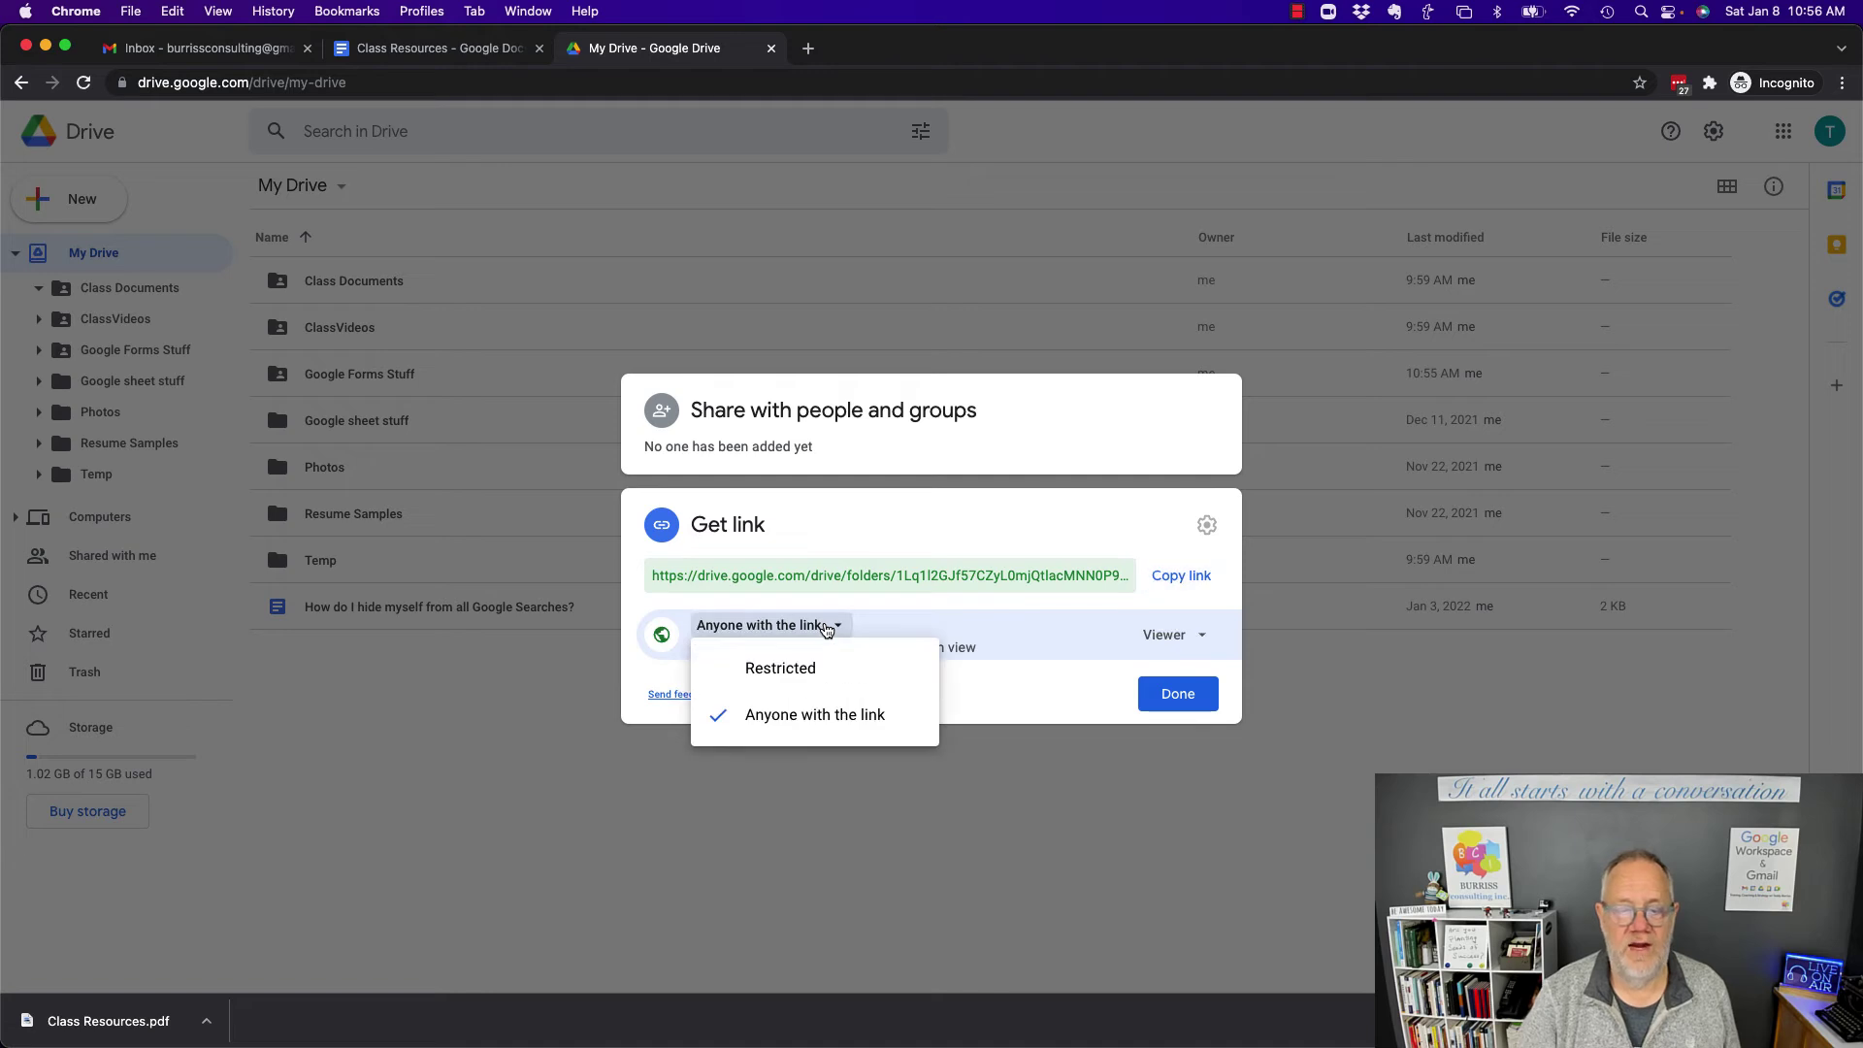
{"action": "left_click", "coordinate": [800, 670]}
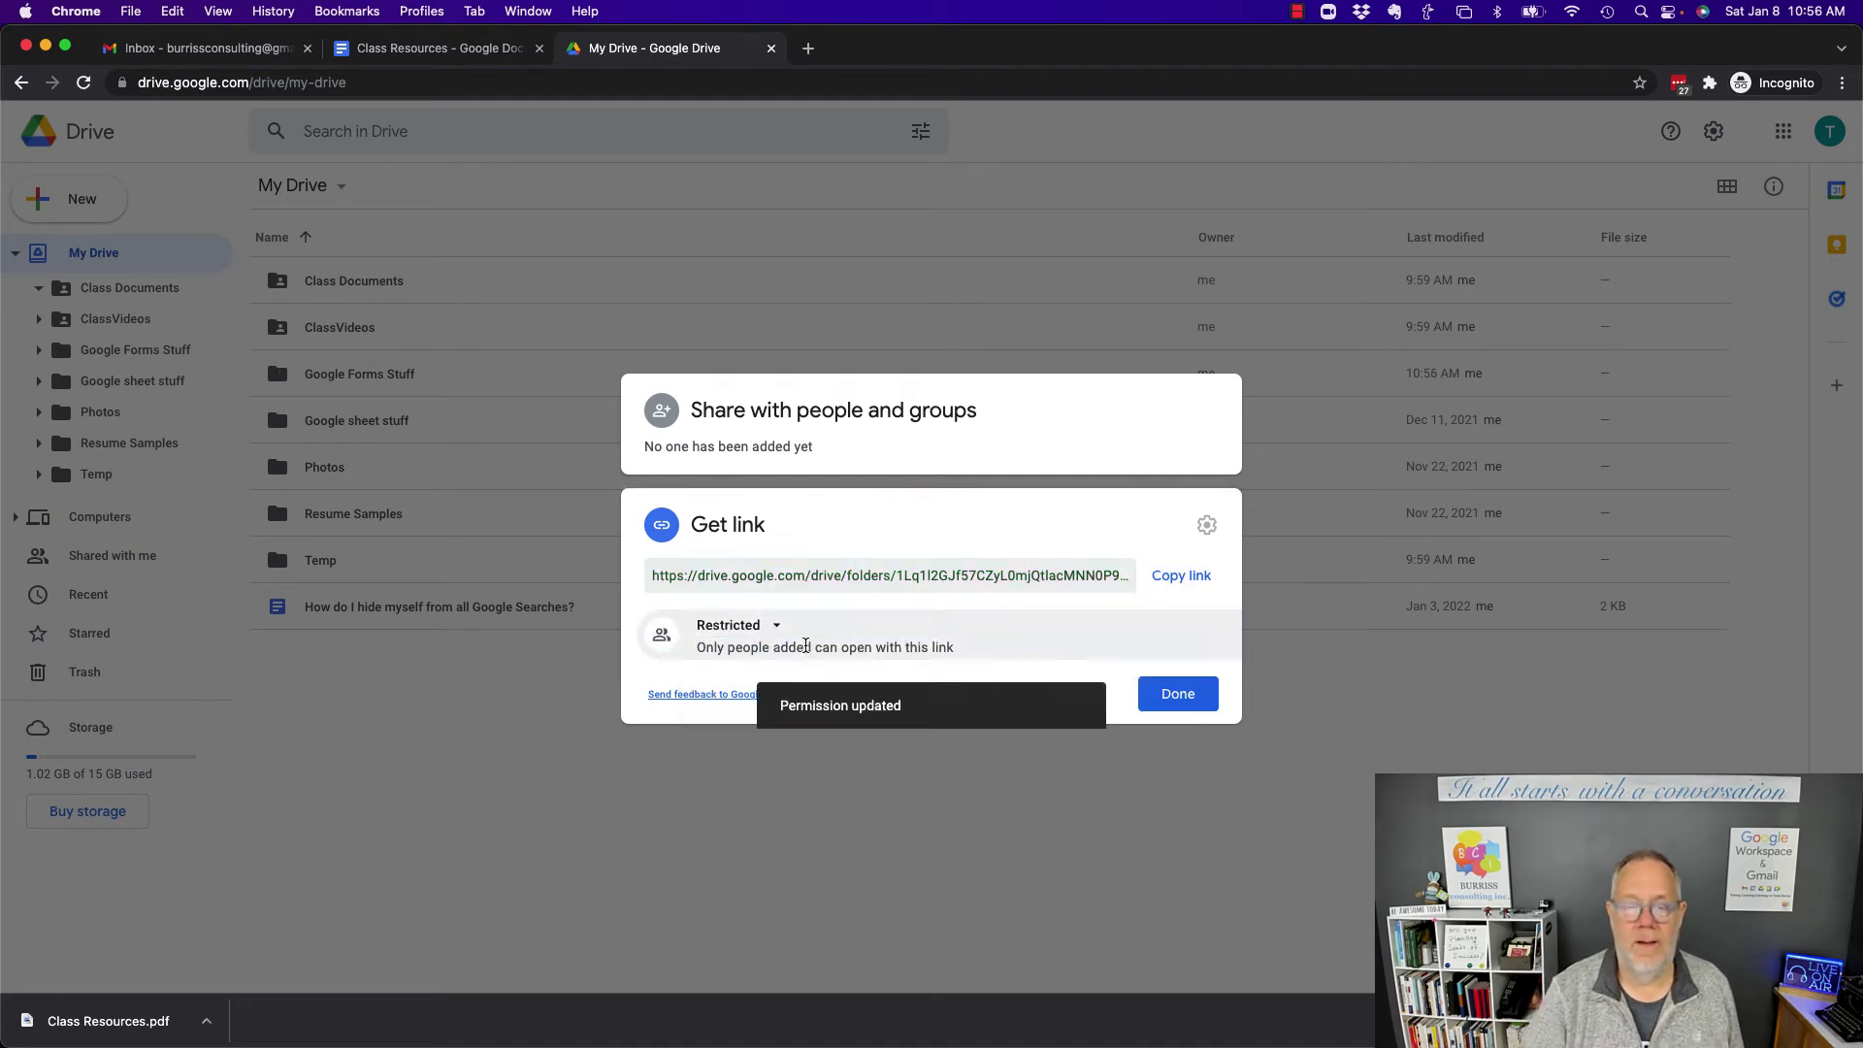
{"action": "left_click", "coordinate": [761, 635]}
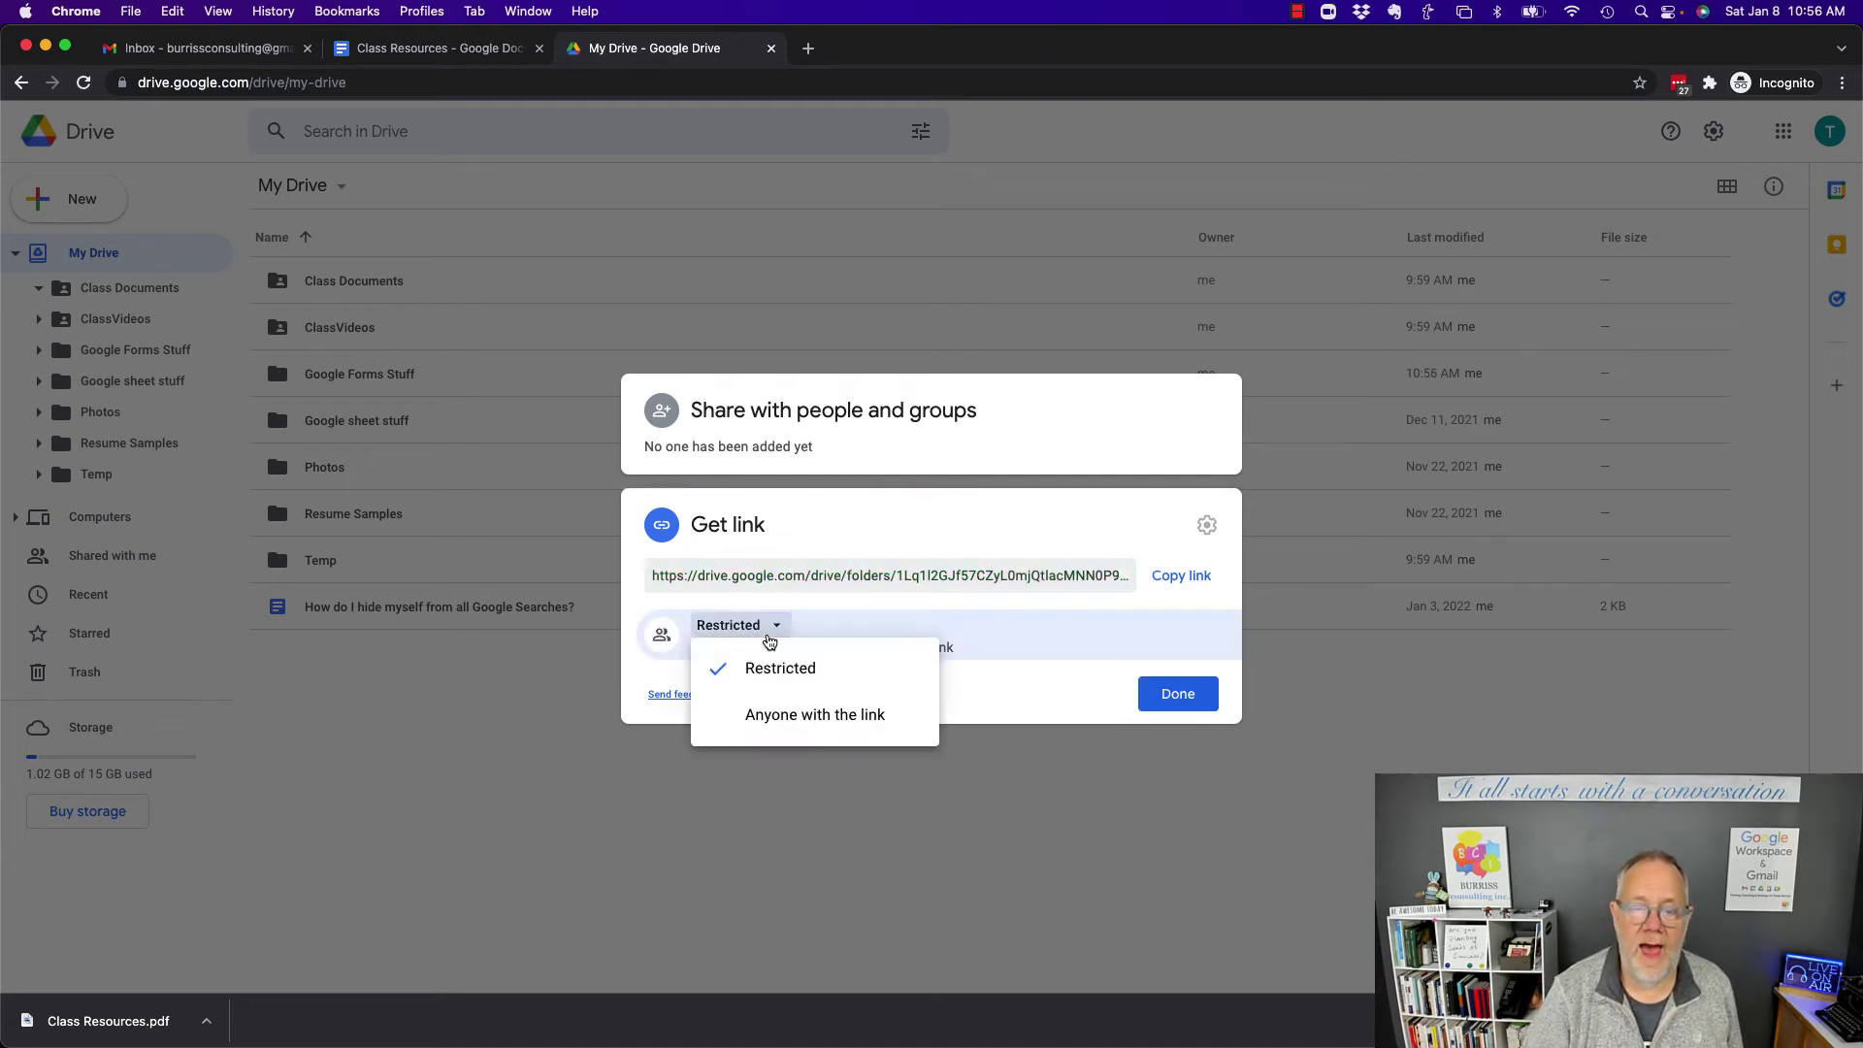
{"action": "left_click", "coordinate": [776, 714]}
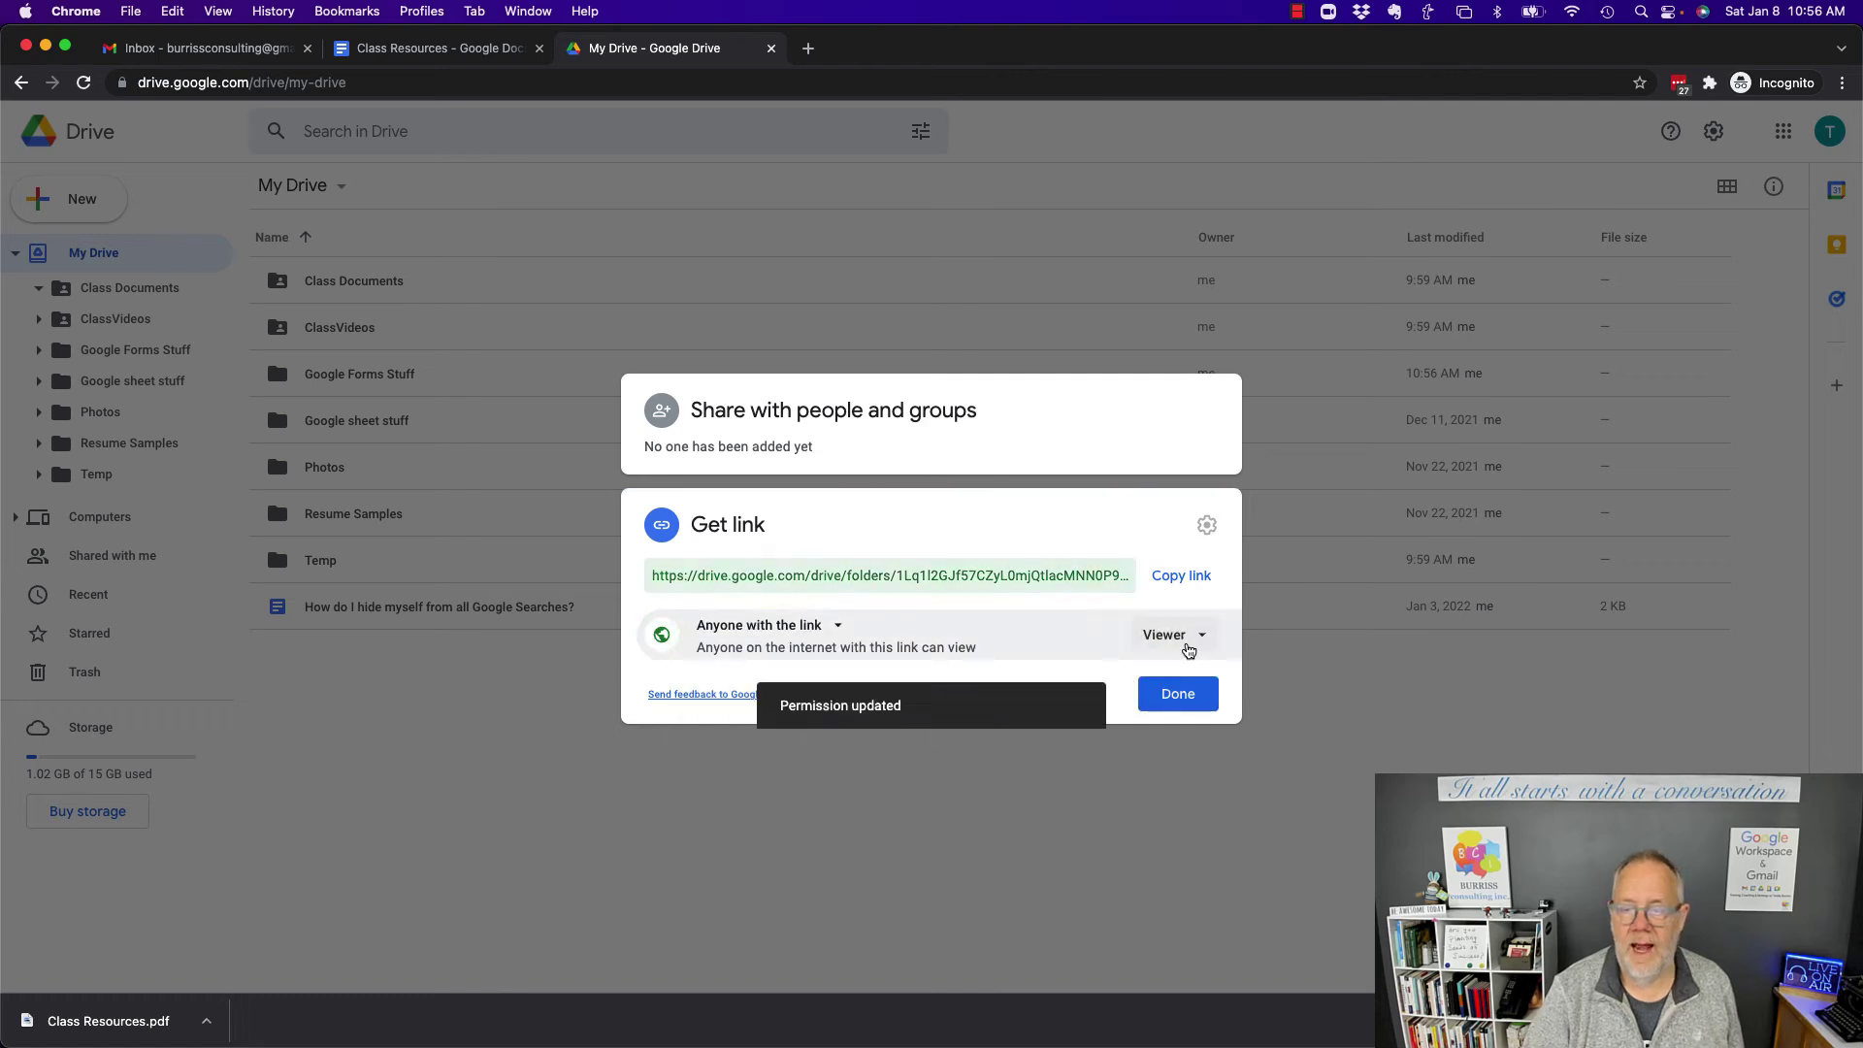
Check the role choices for the folder's link, set its access to Restricted and finish sharing
{"action": "left_click", "coordinate": [1190, 646]}
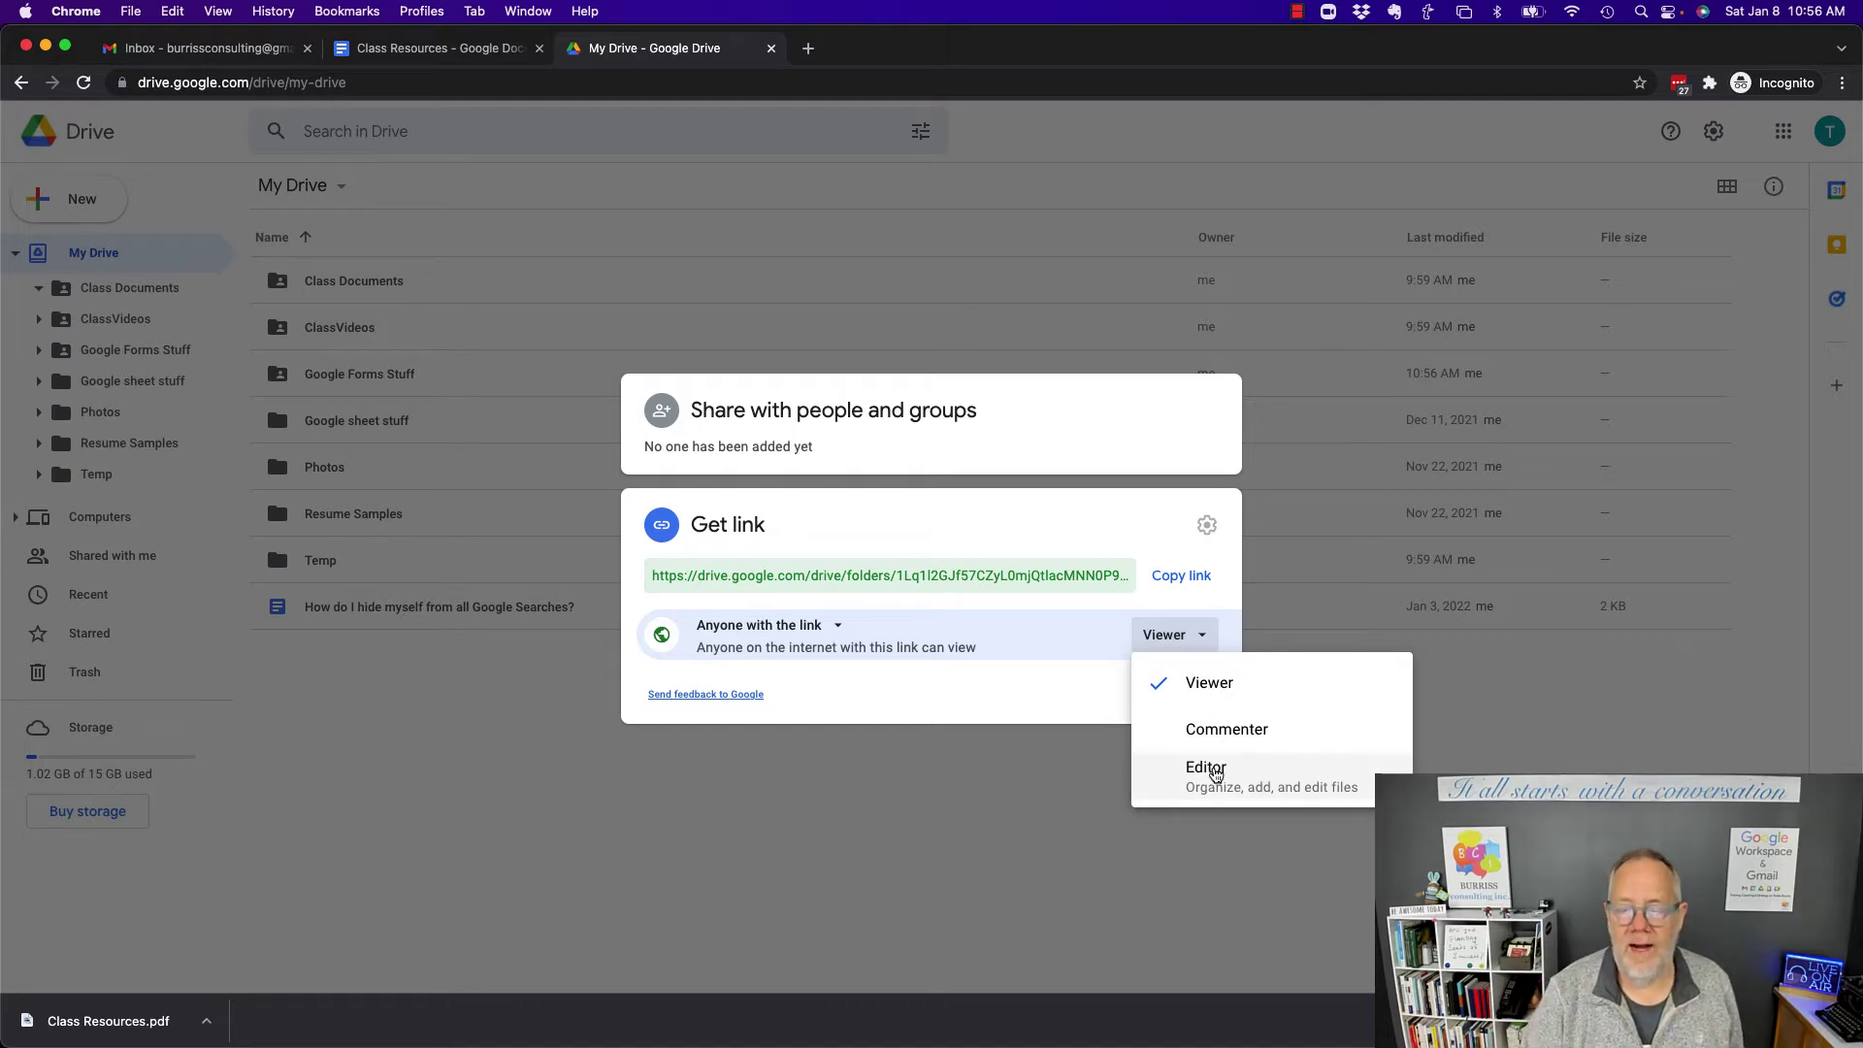
{"action": "left_click", "coordinate": [952, 647]}
{"action": "left_click", "coordinate": [819, 629]}
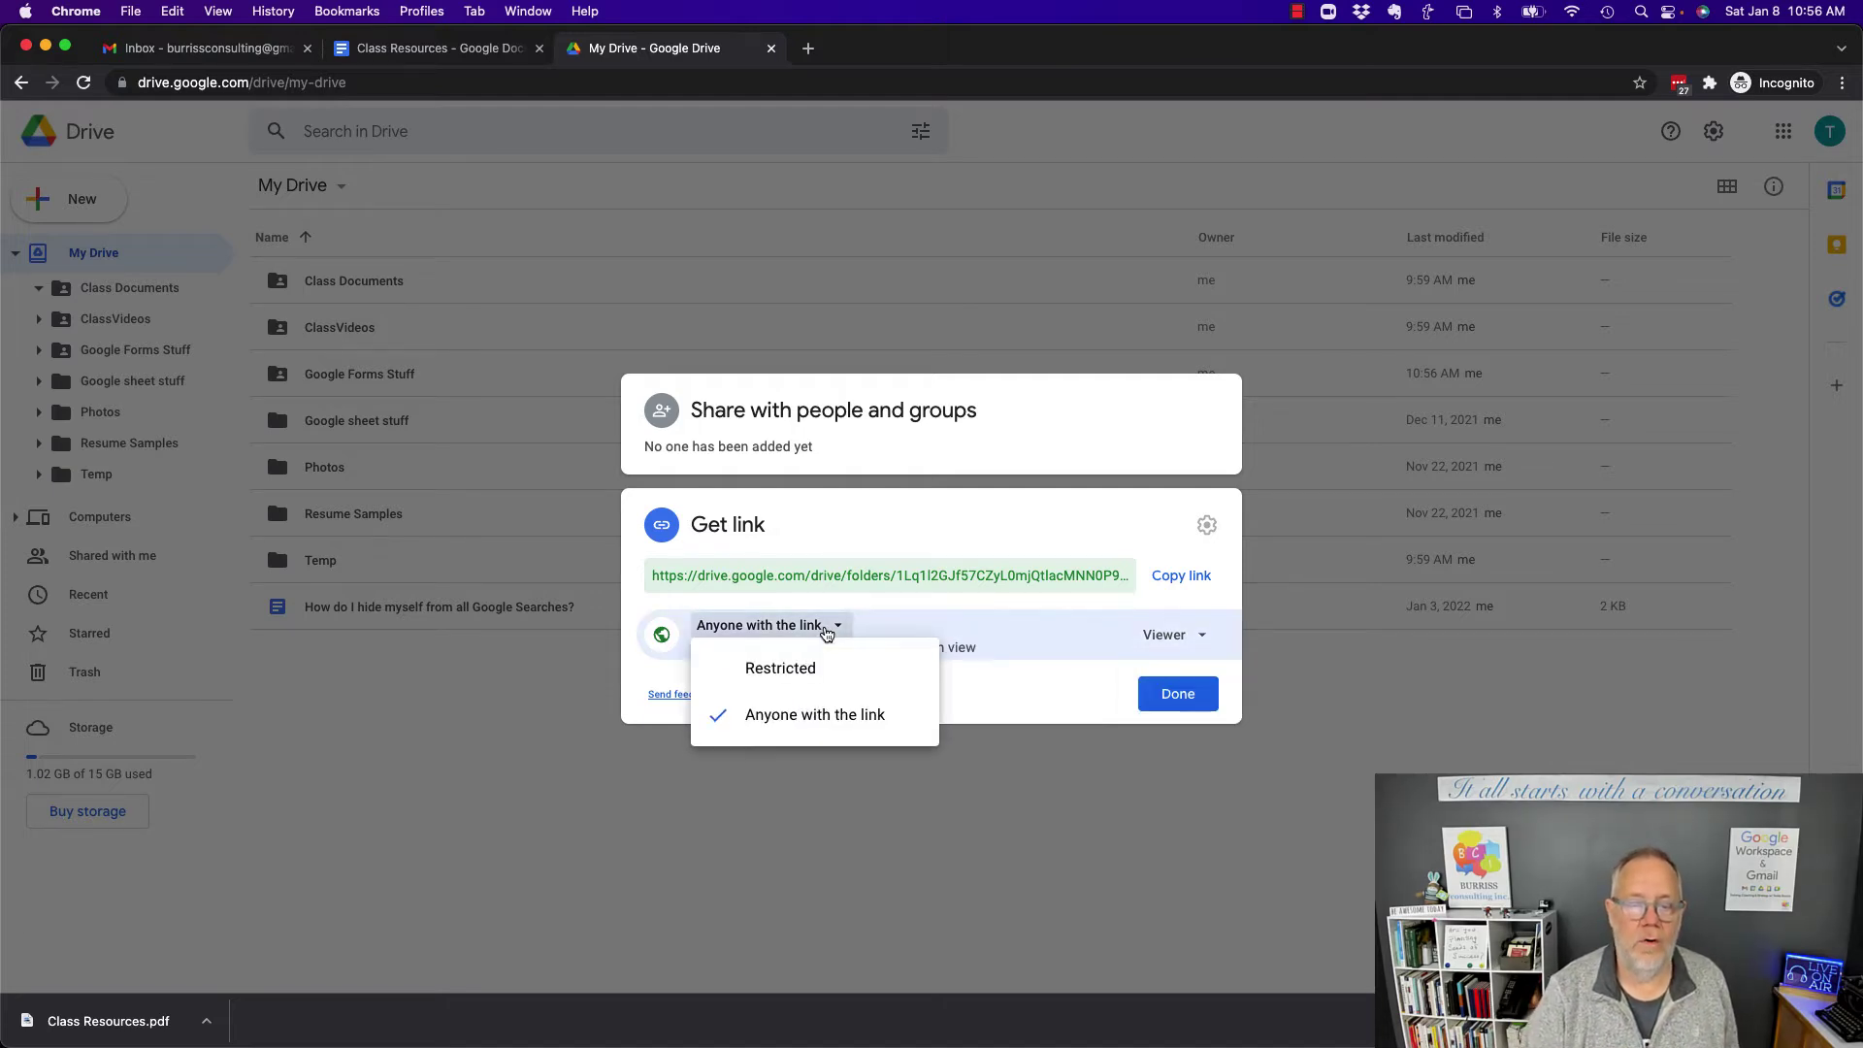
{"action": "left_click", "coordinate": [790, 670]}
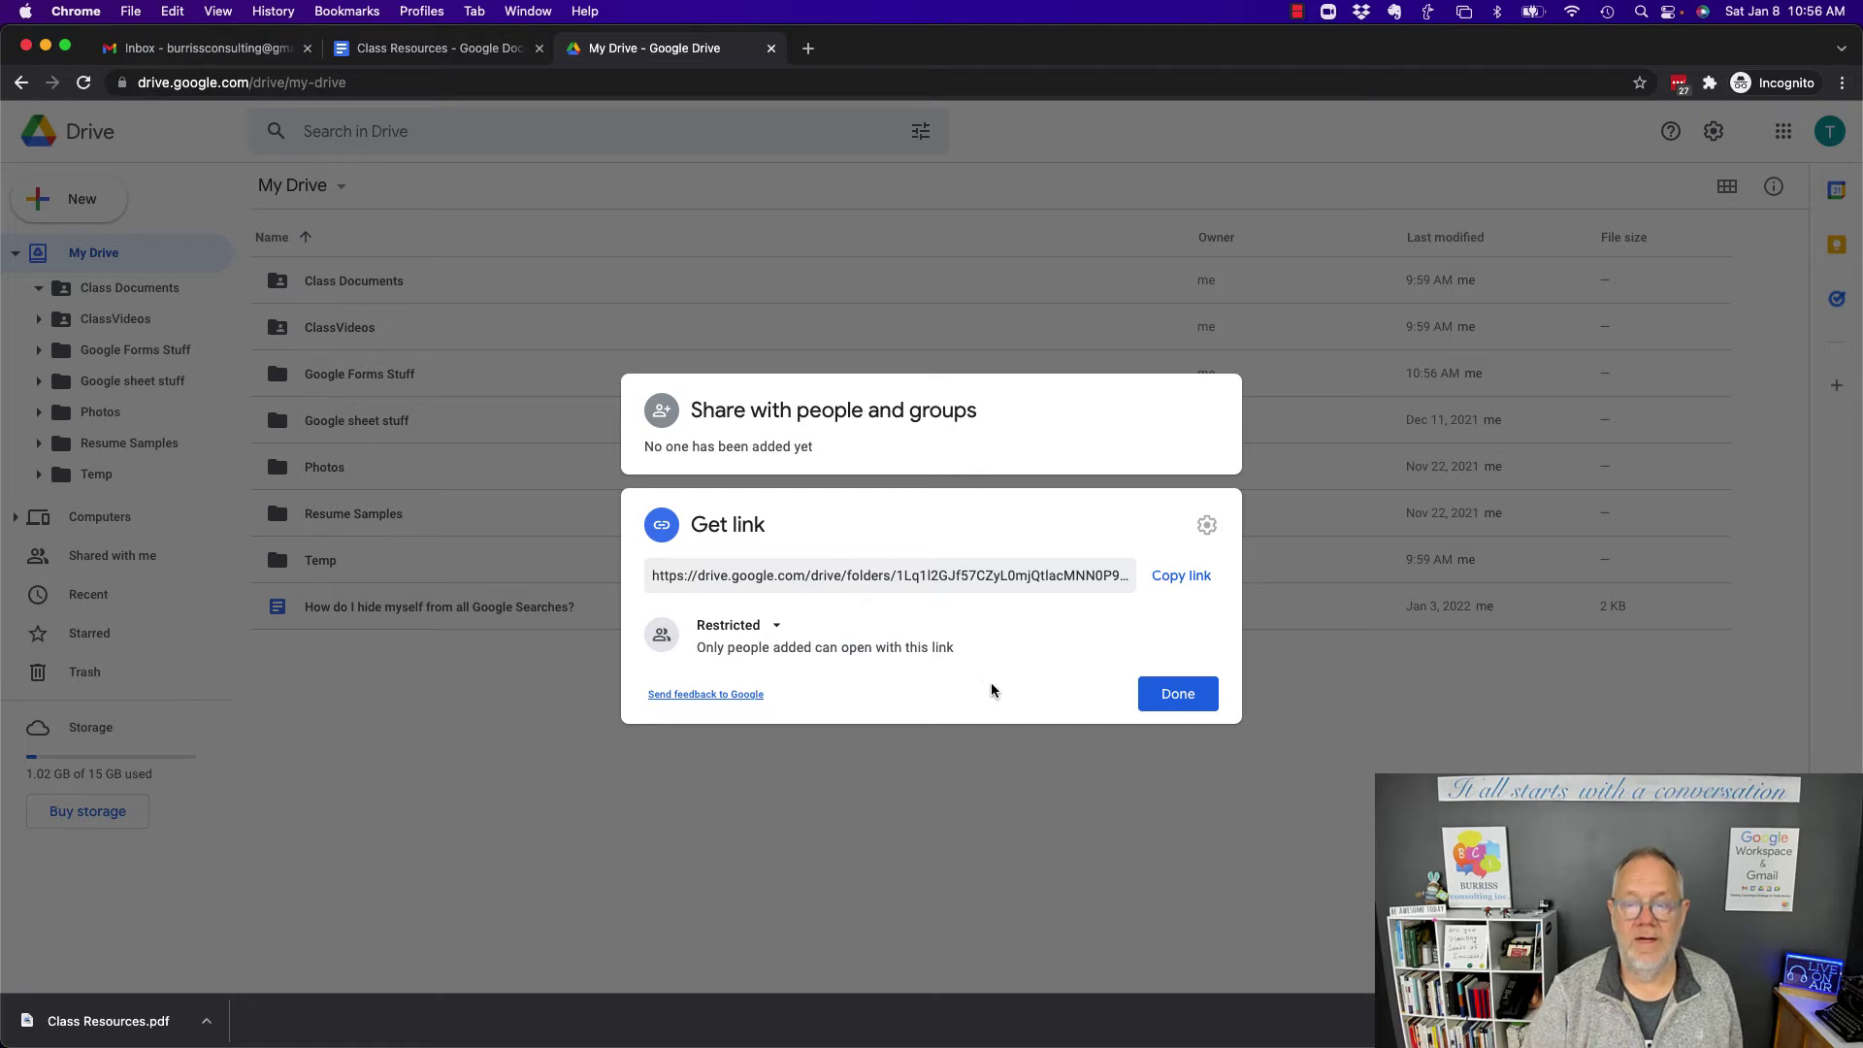
{"action": "left_click", "coordinate": [1178, 690]}
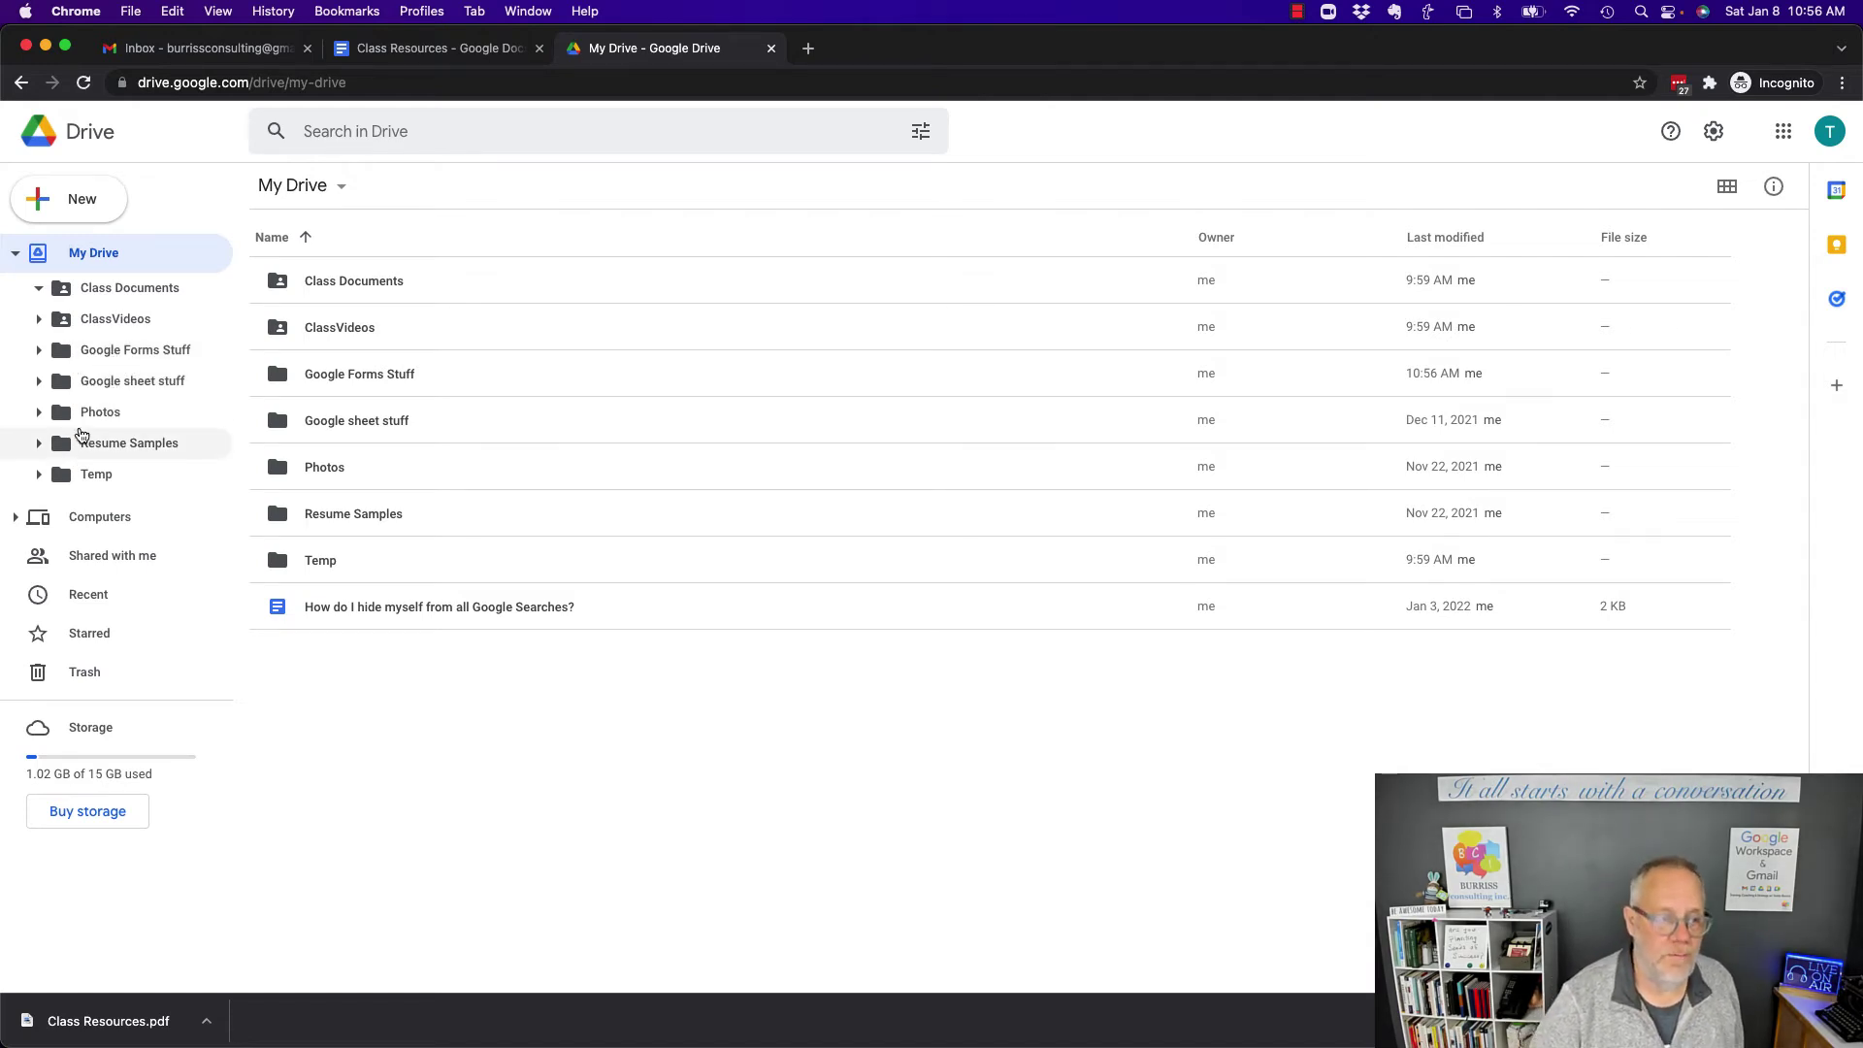
Open the Class Resources document from the Class Documents folder
{"action": "left_click", "coordinate": [60, 322]}
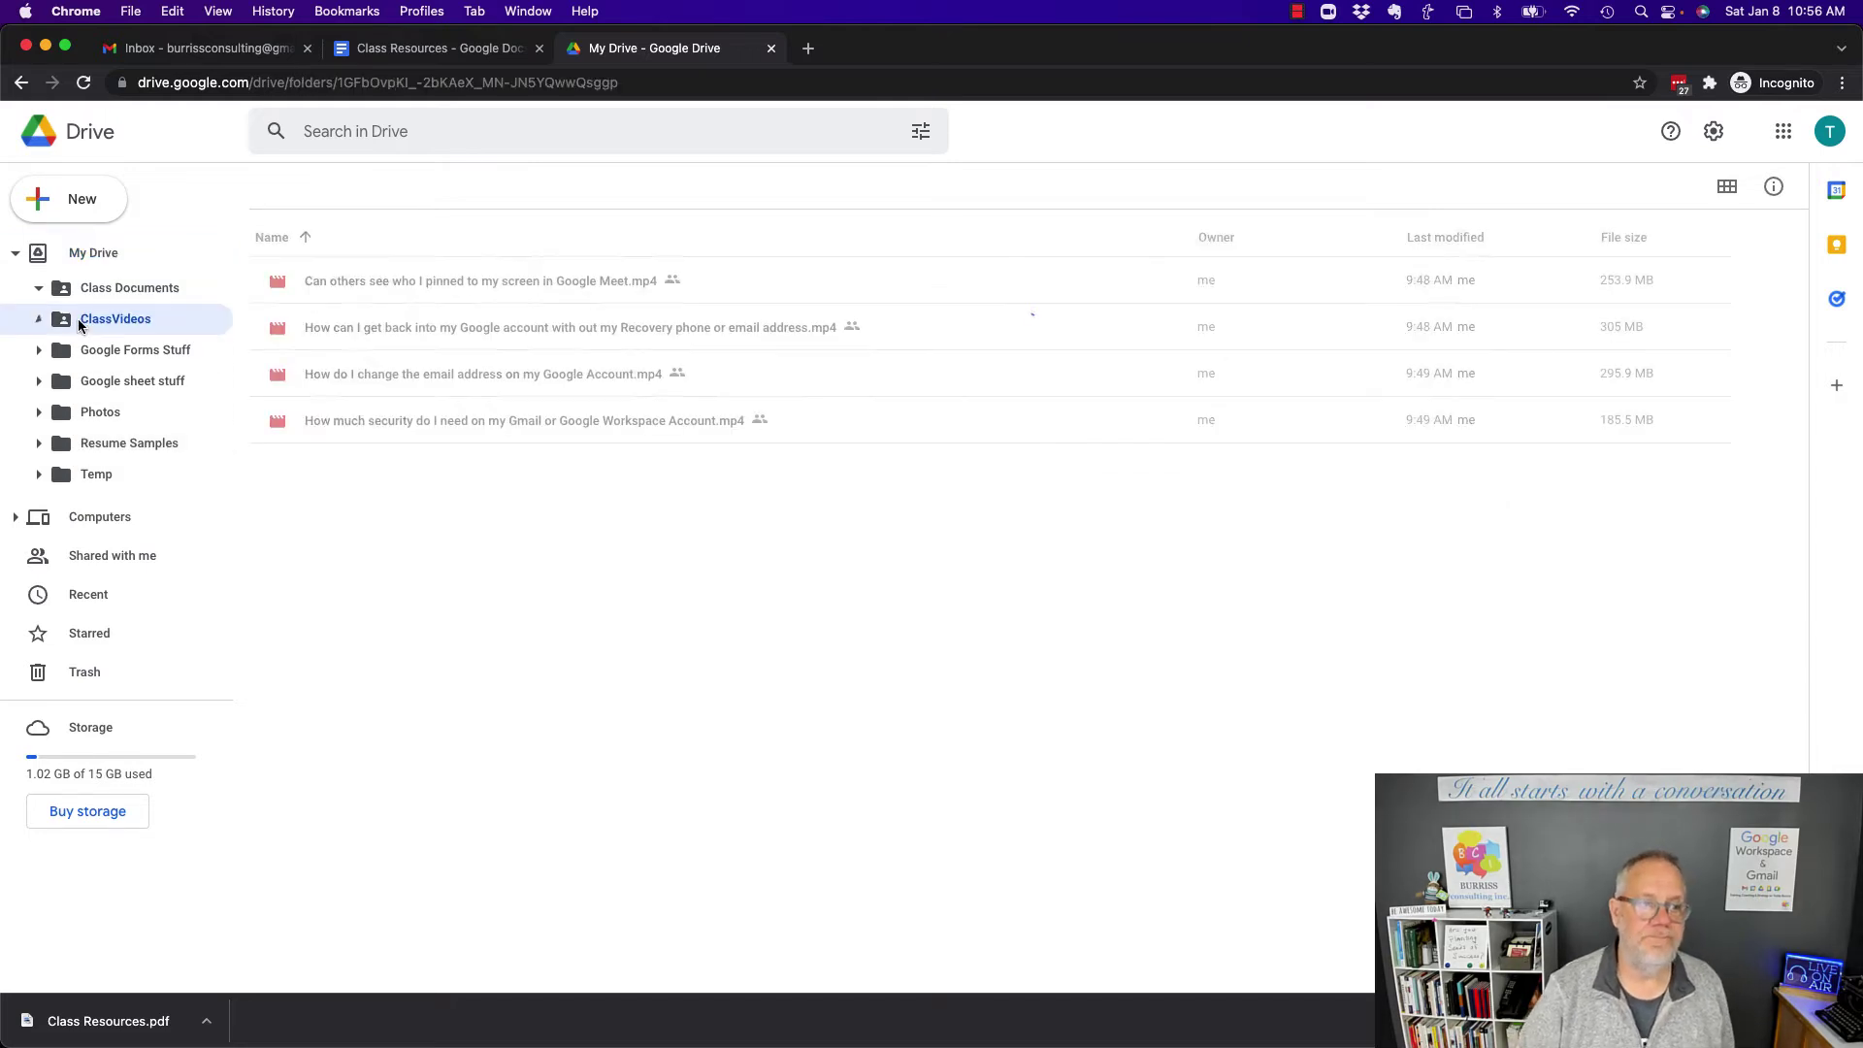
{"action": "left_click", "coordinate": [97, 296]}
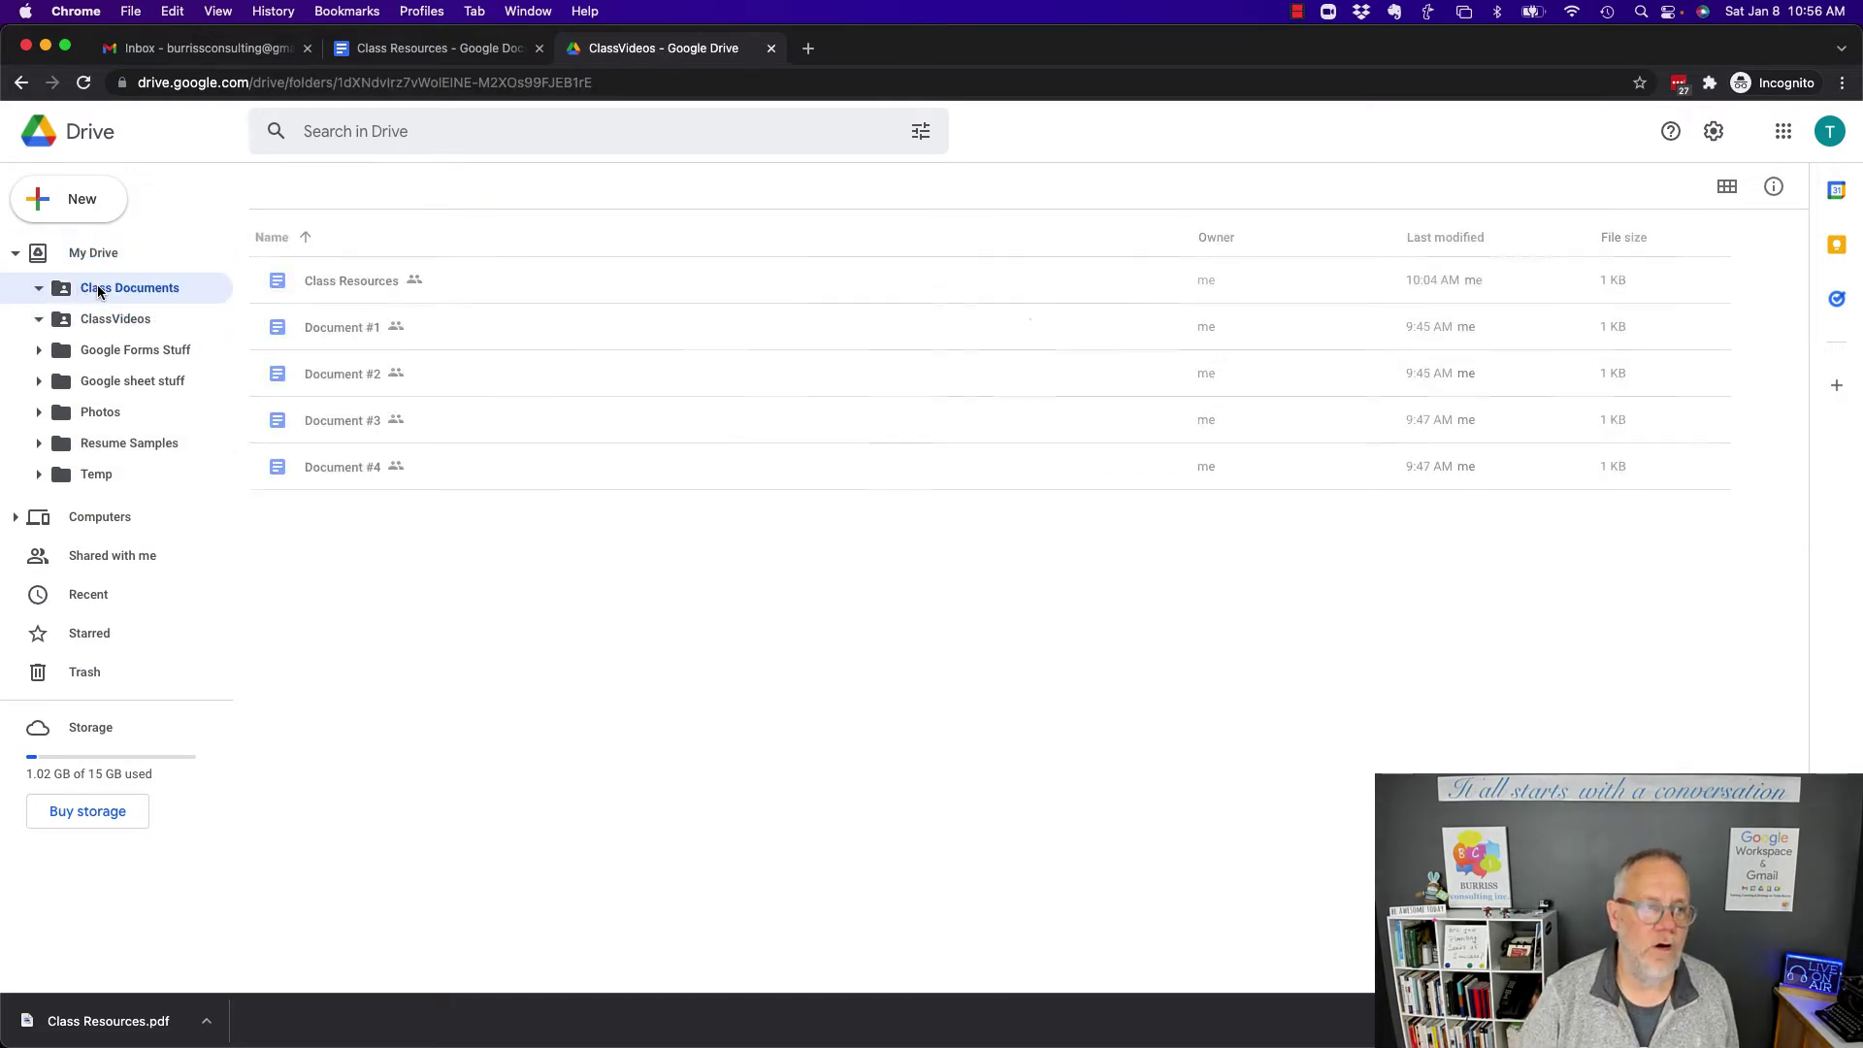
{"action": "left_click", "coordinate": [383, 288]}
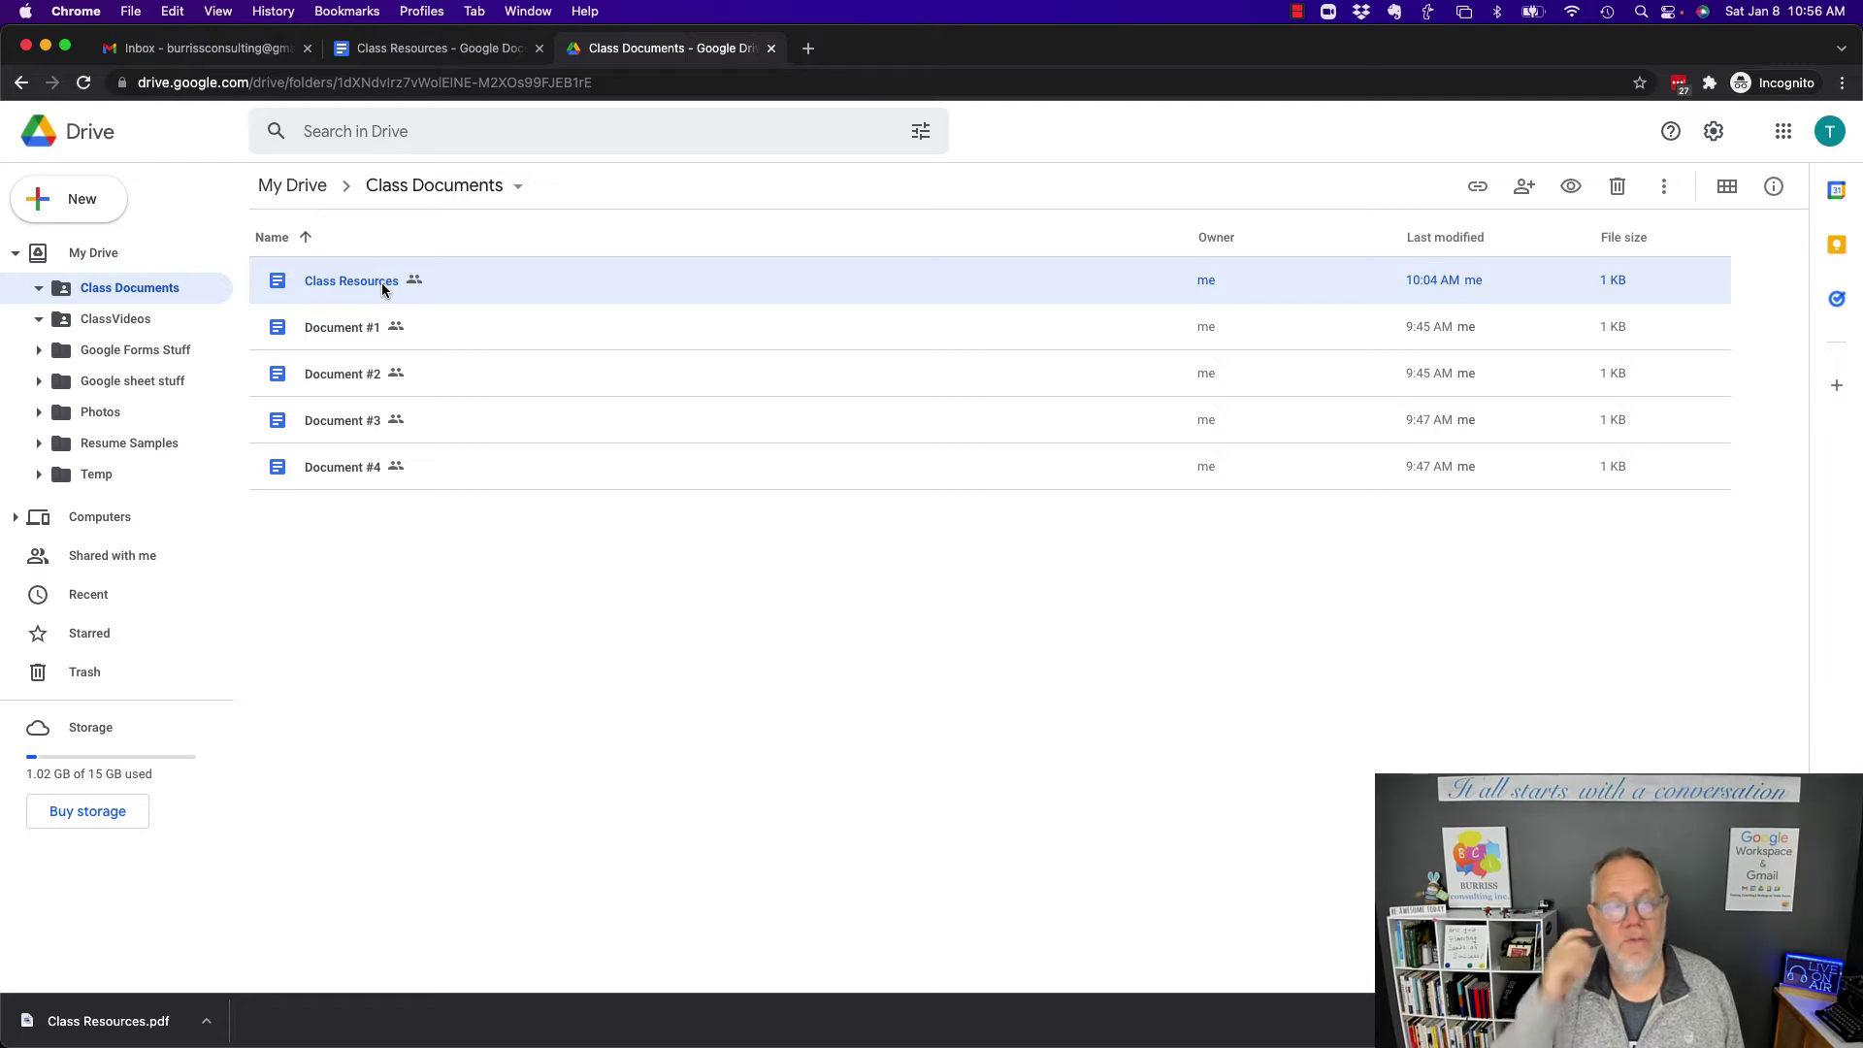
{"action": "double_click", "coordinate": [383, 288]}
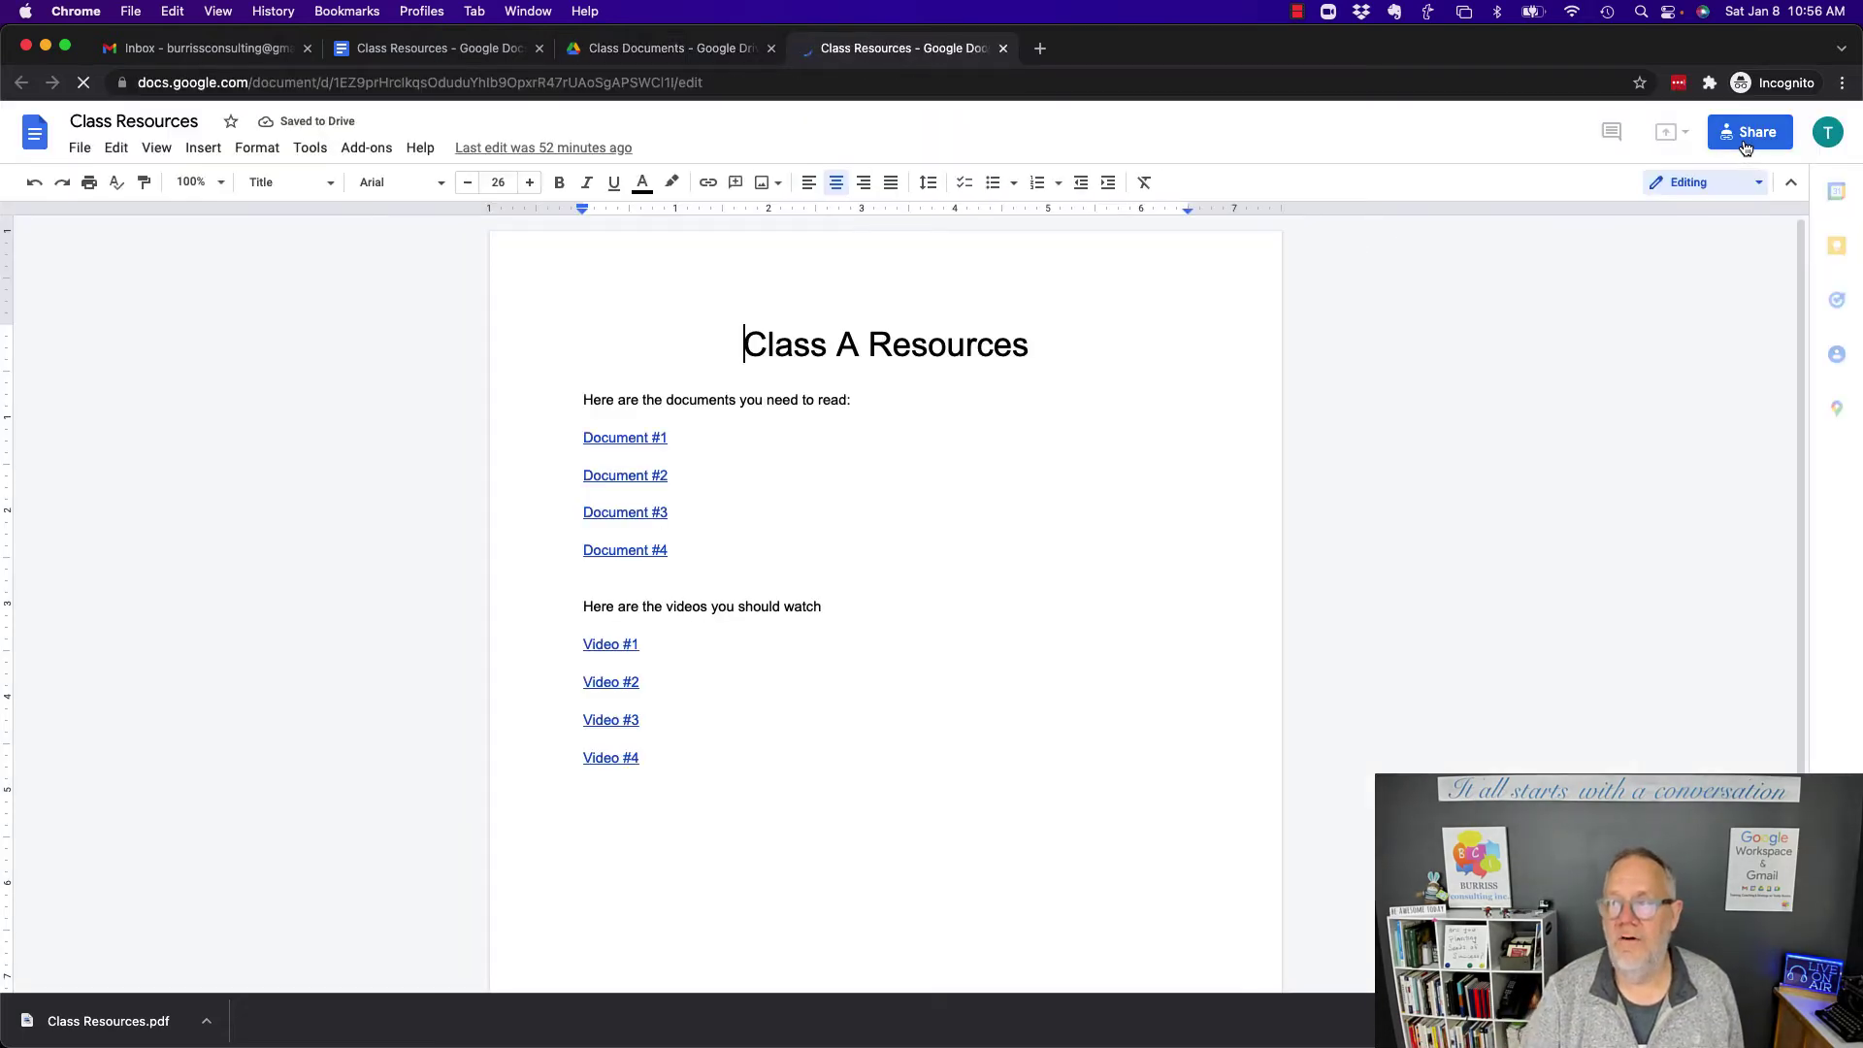
Change the Class Resources document's link access to Restricted and close its sharing settings
{"action": "left_click", "coordinate": [1744, 142]}
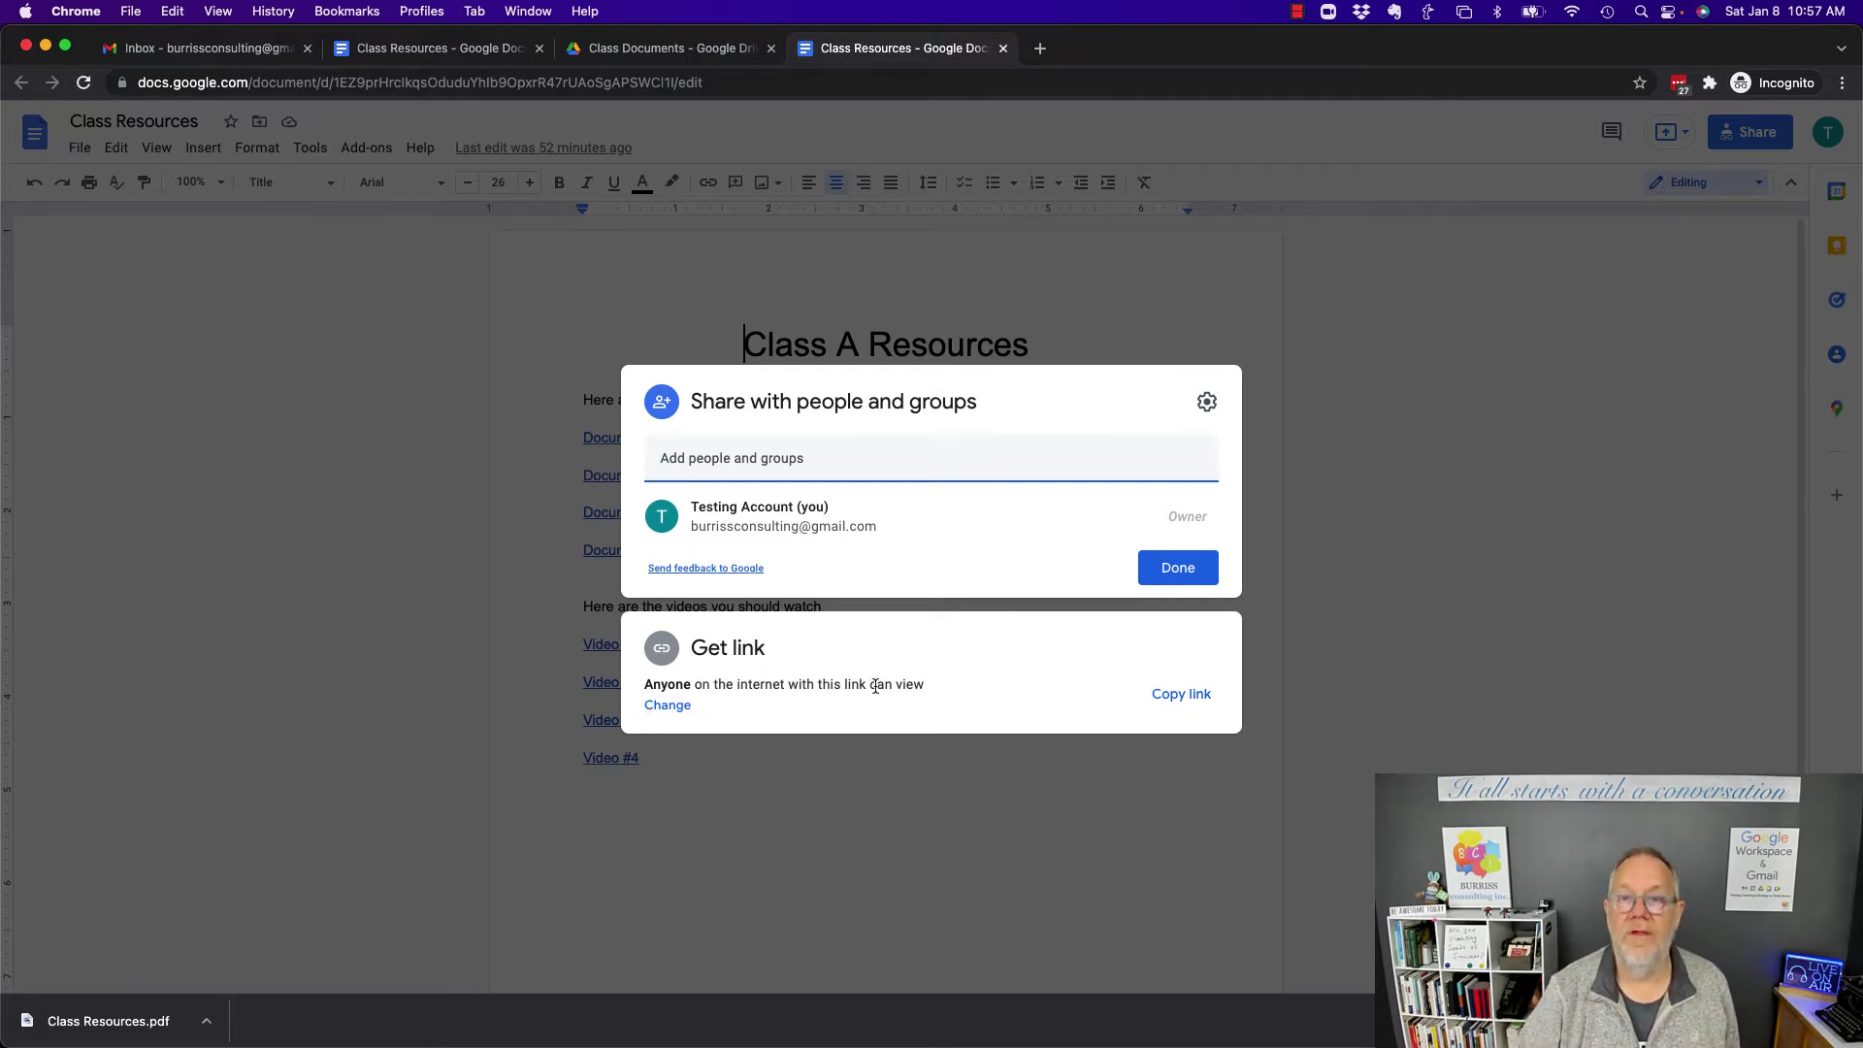
{"action": "left_click", "coordinate": [668, 706]}
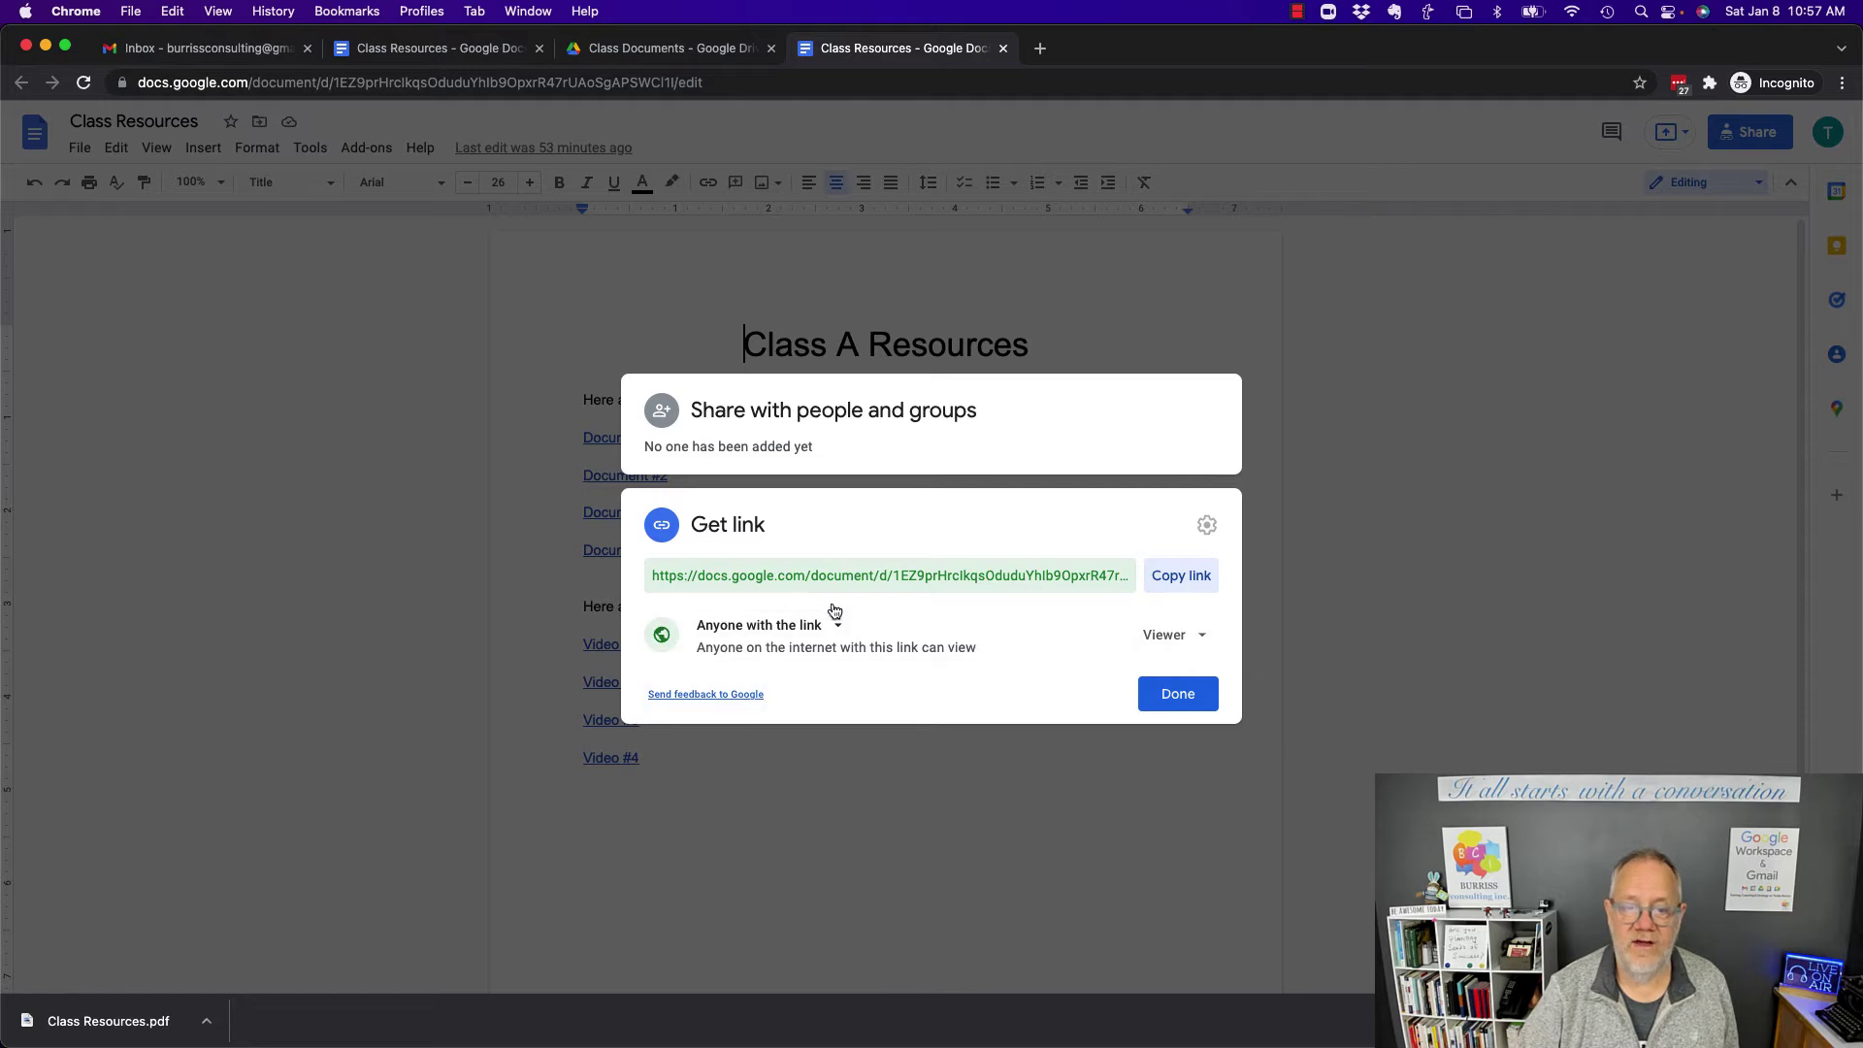
{"action": "left_click", "coordinate": [758, 632]}
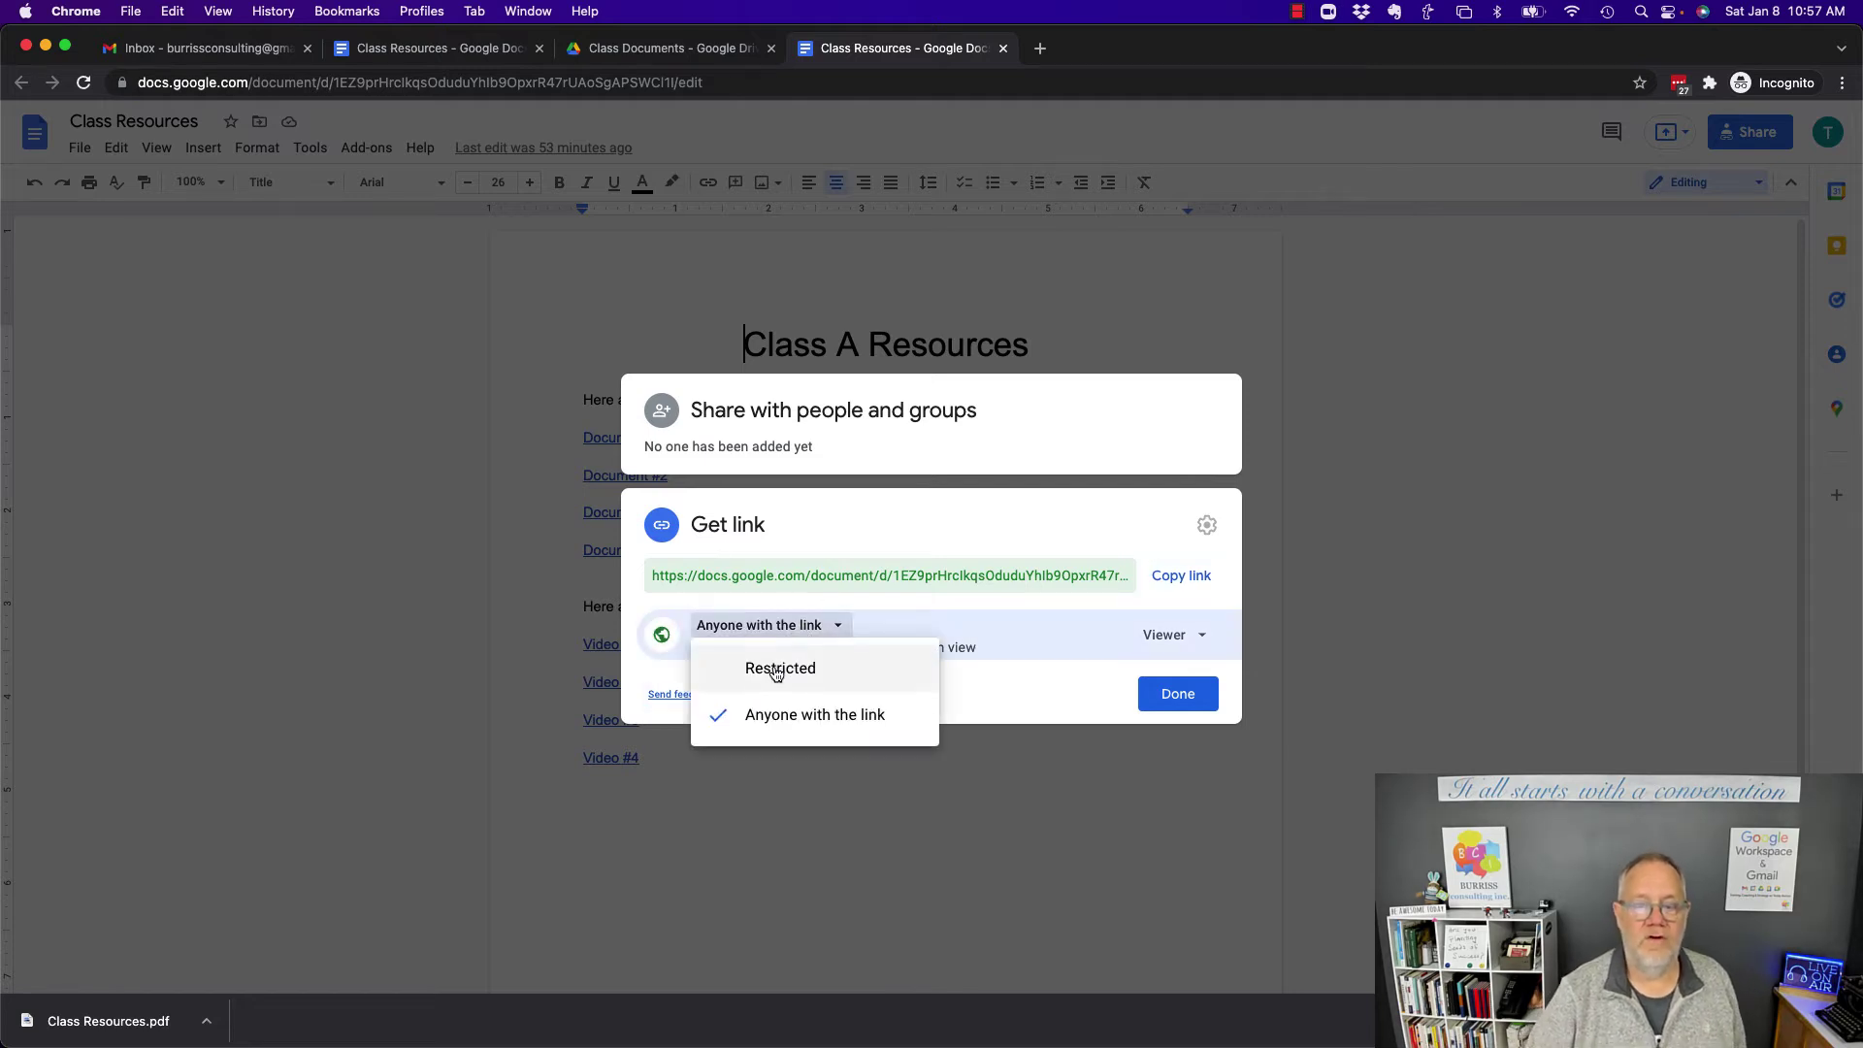
{"action": "left_click", "coordinate": [774, 670]}
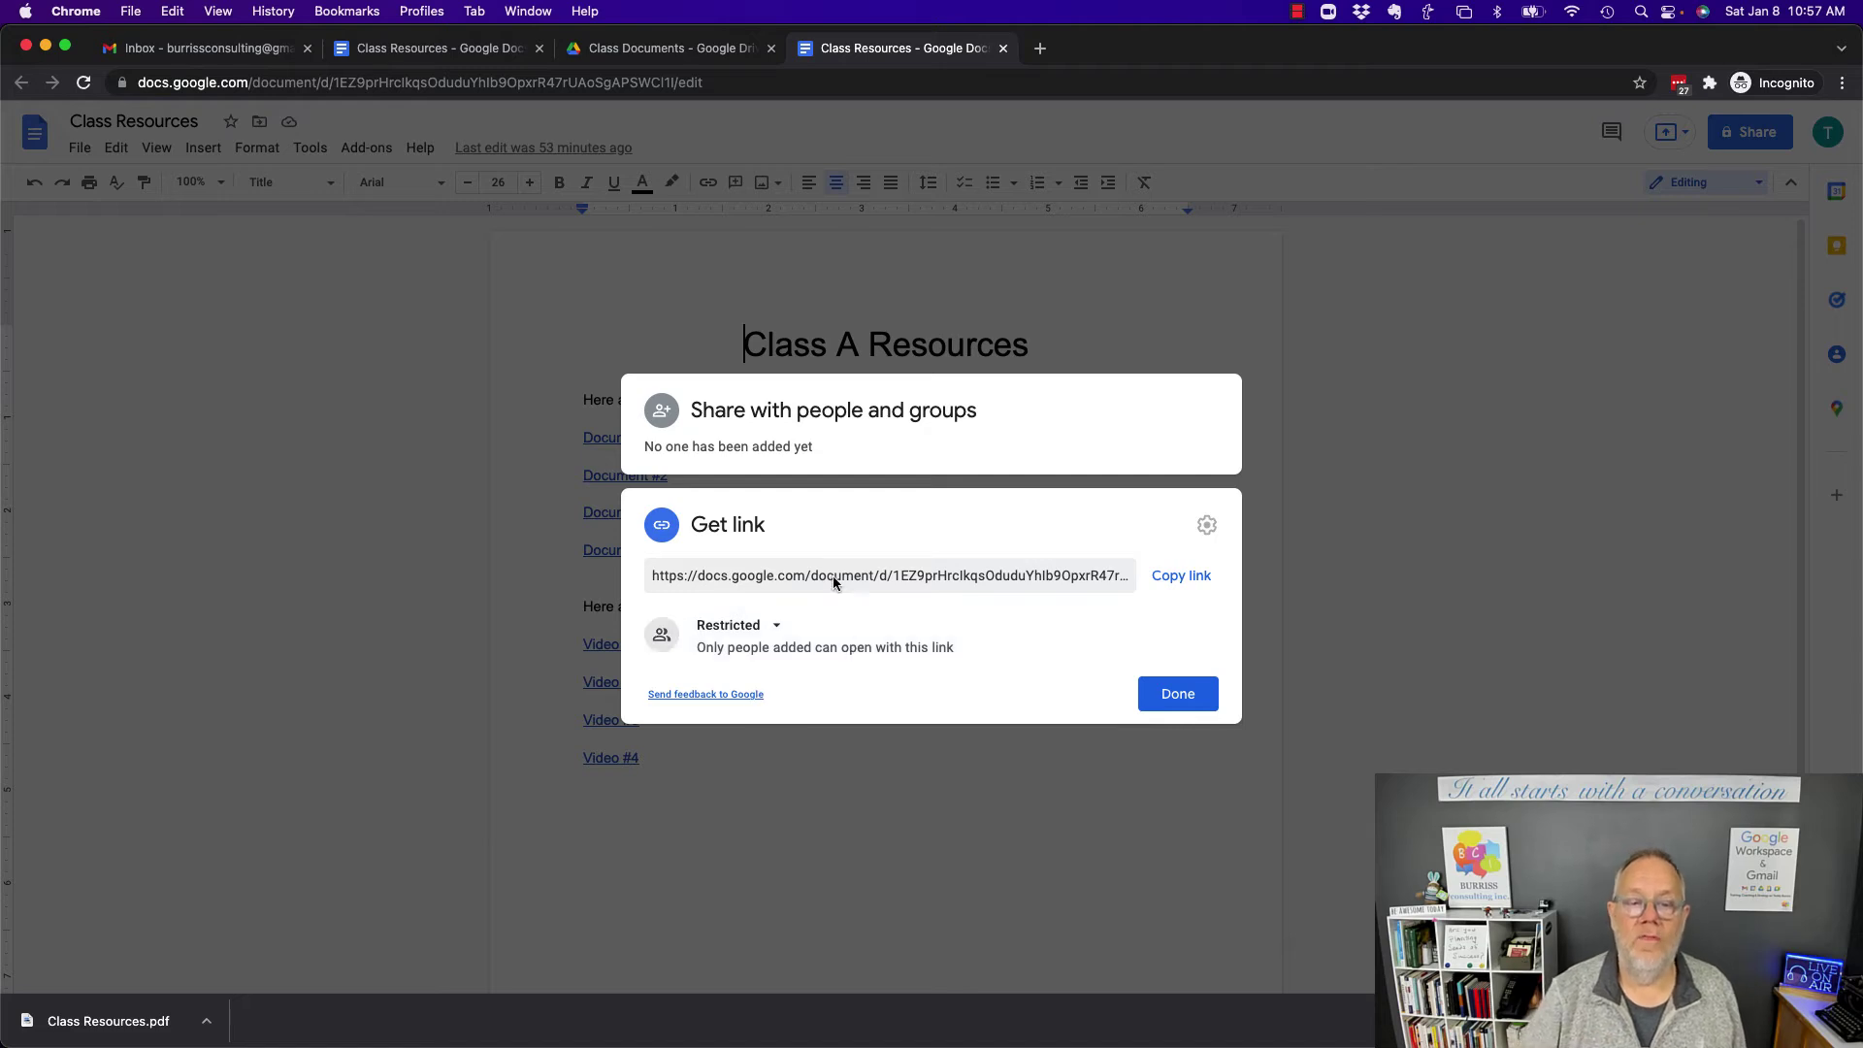
{"action": "left_click", "coordinate": [1170, 699]}
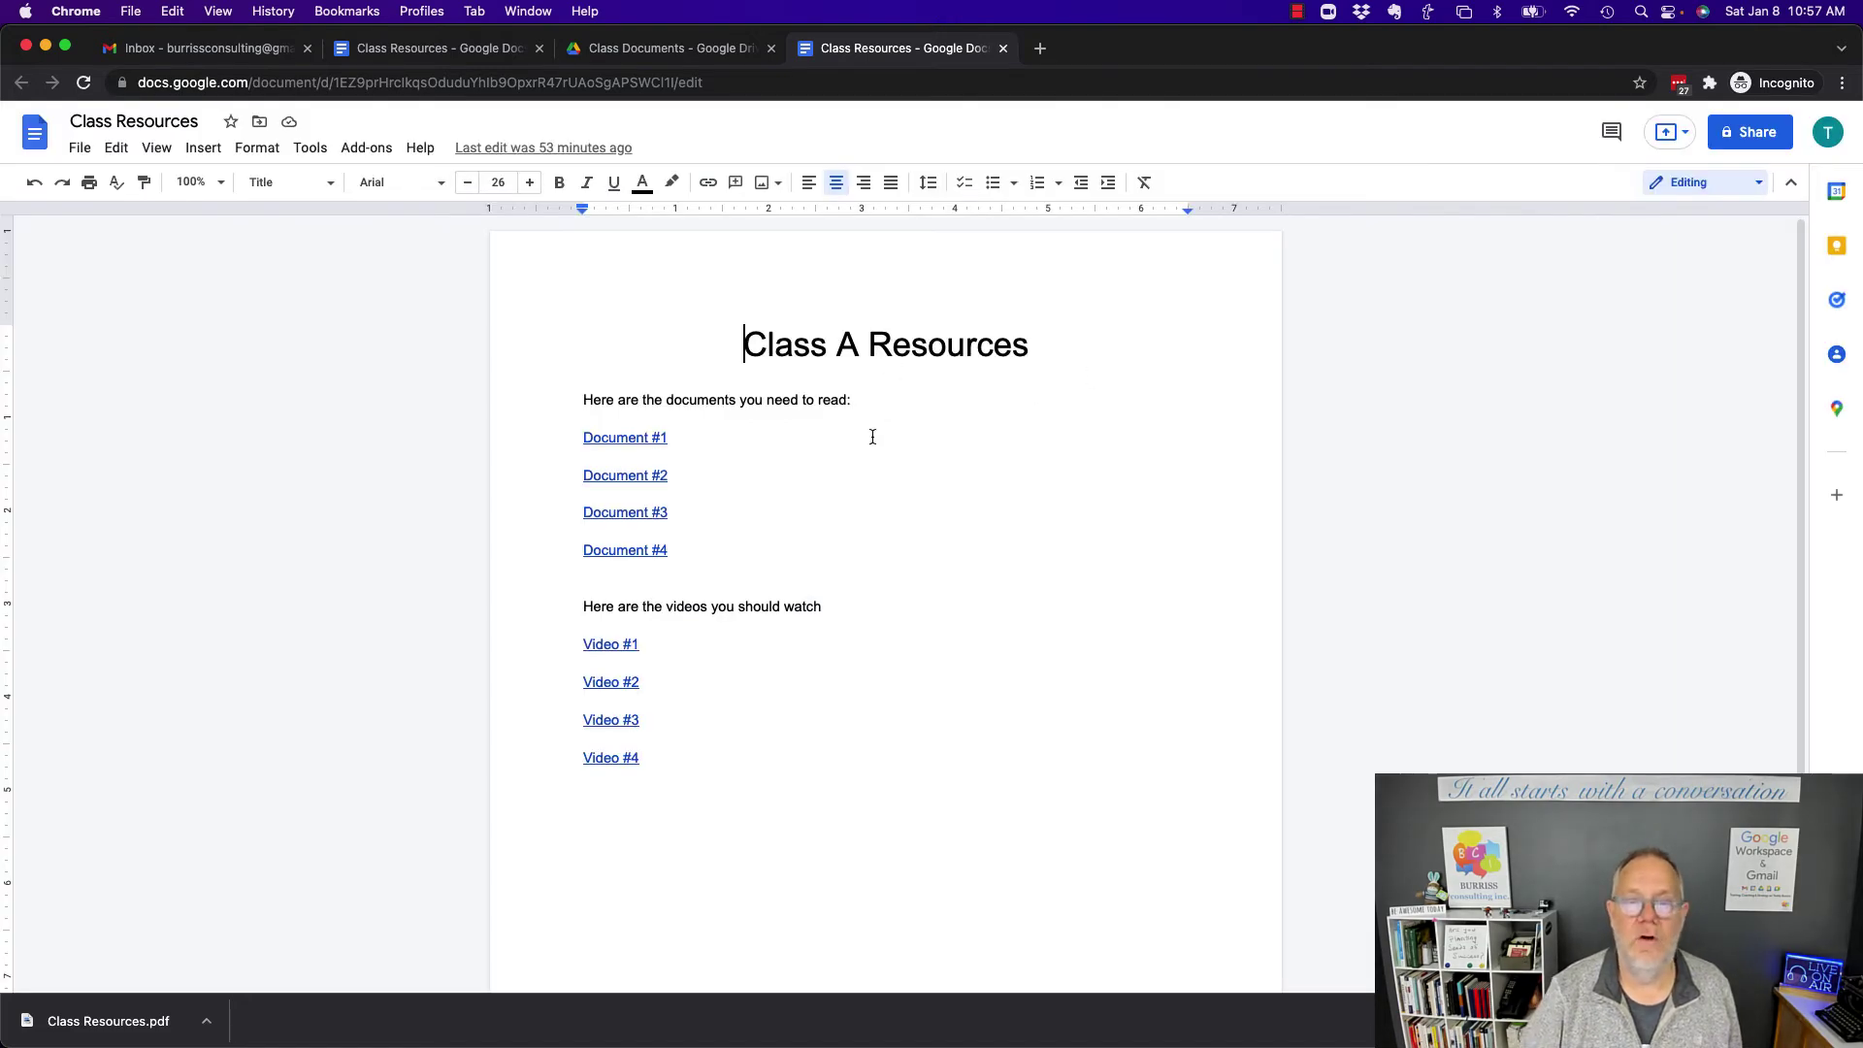
Change the Class Resources document's link access to Anyone with the link, check the access and role choices, and finish sharing
{"action": "left_click", "coordinate": [1735, 139]}
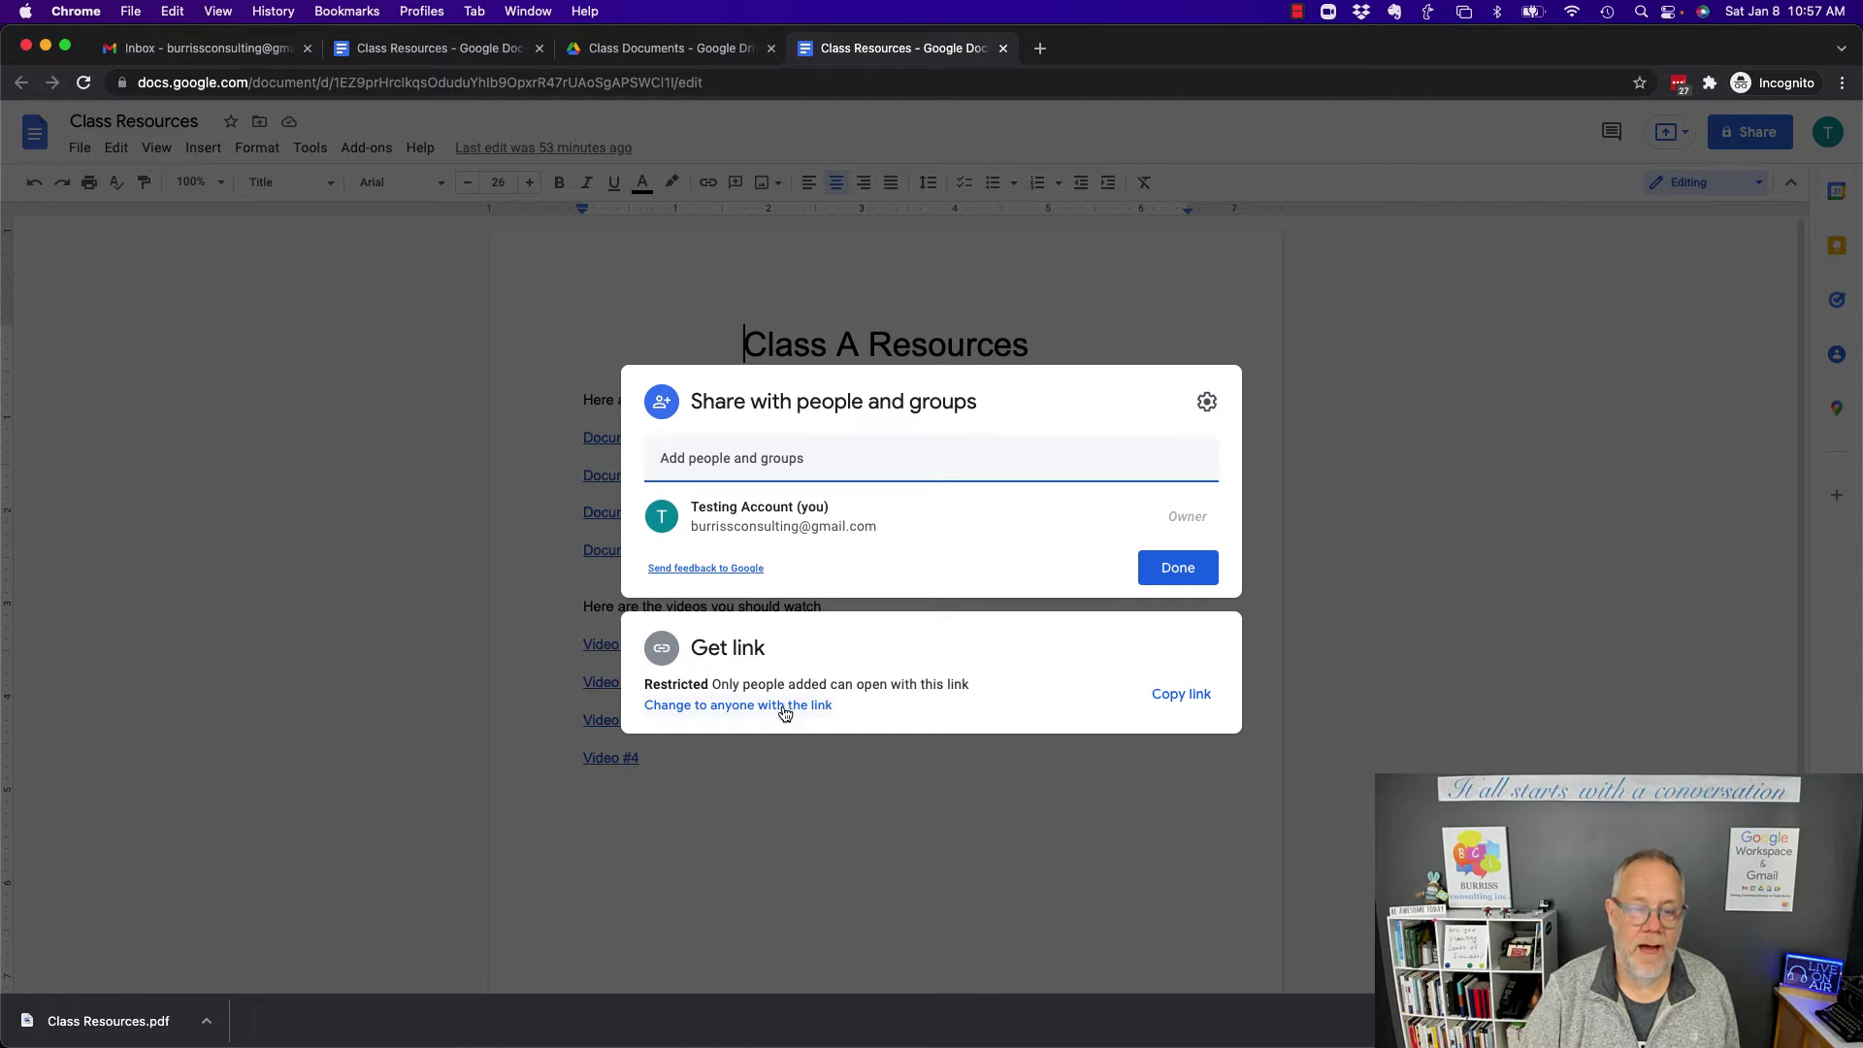
{"action": "left_click", "coordinate": [784, 705]}
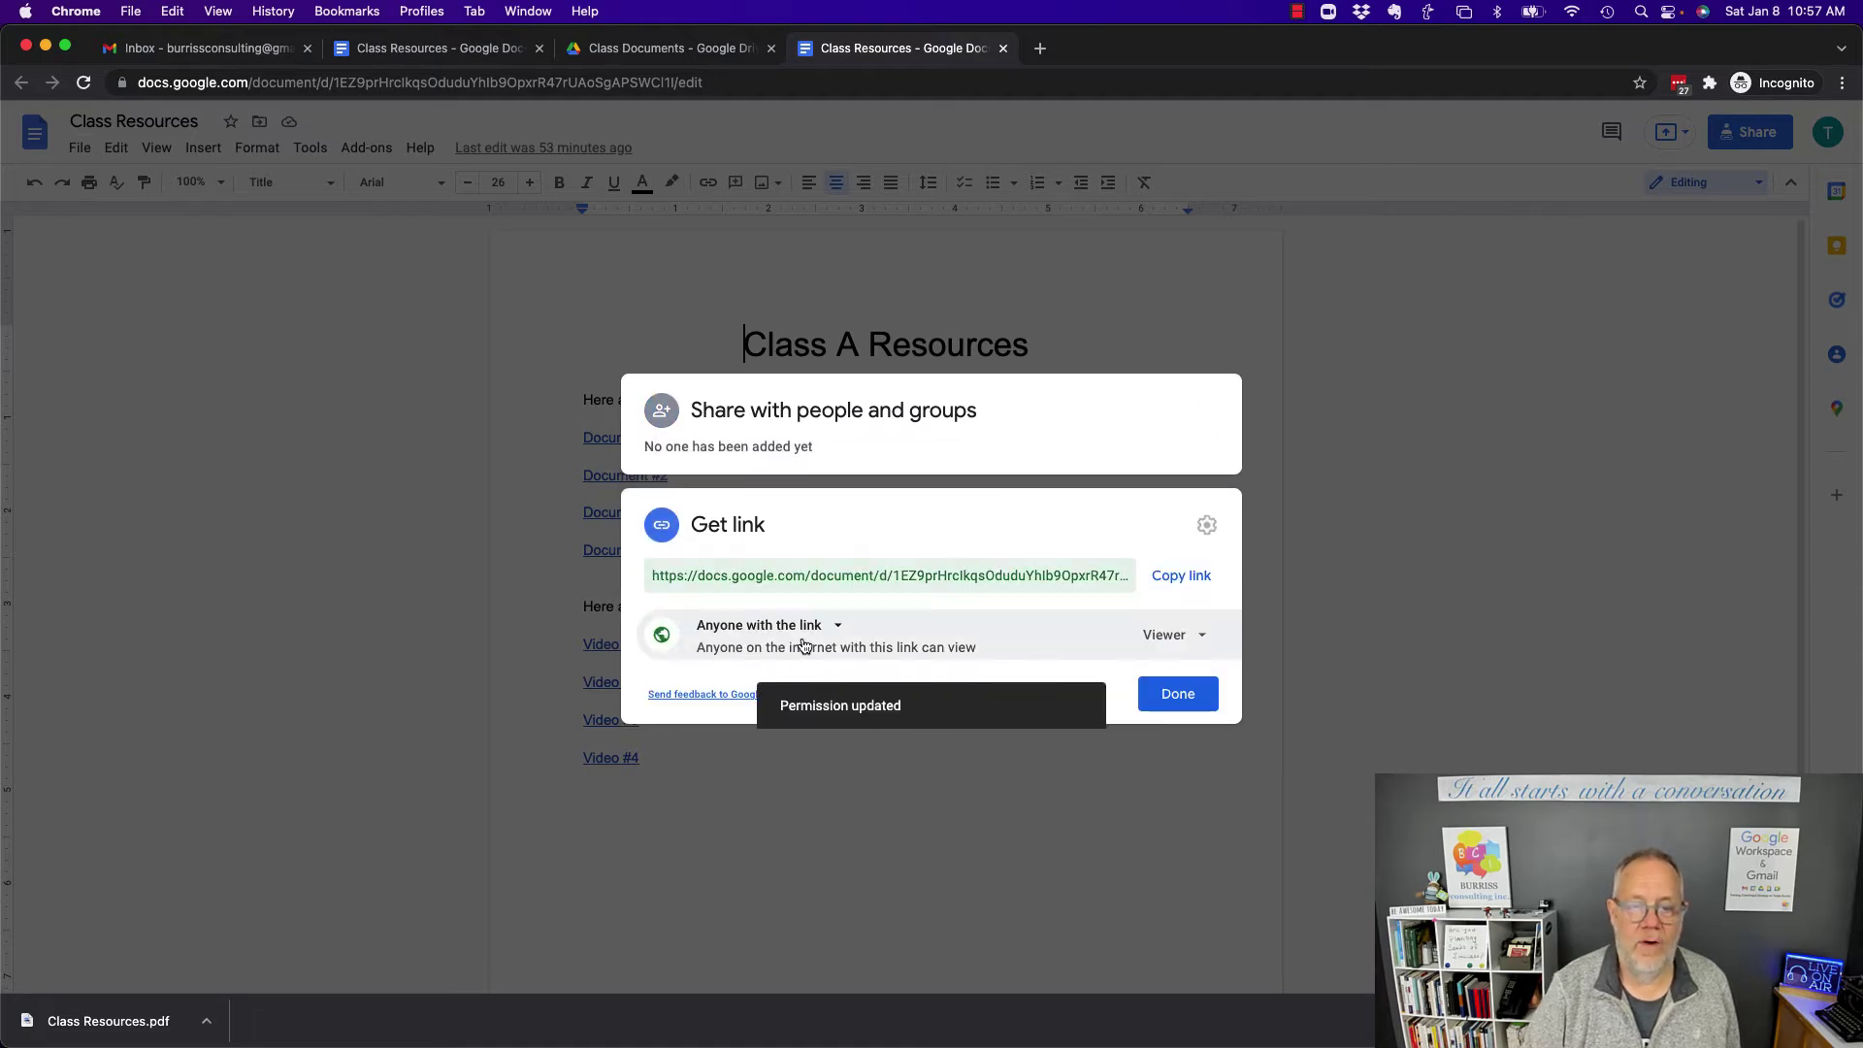
{"action": "left_click", "coordinate": [831, 626]}
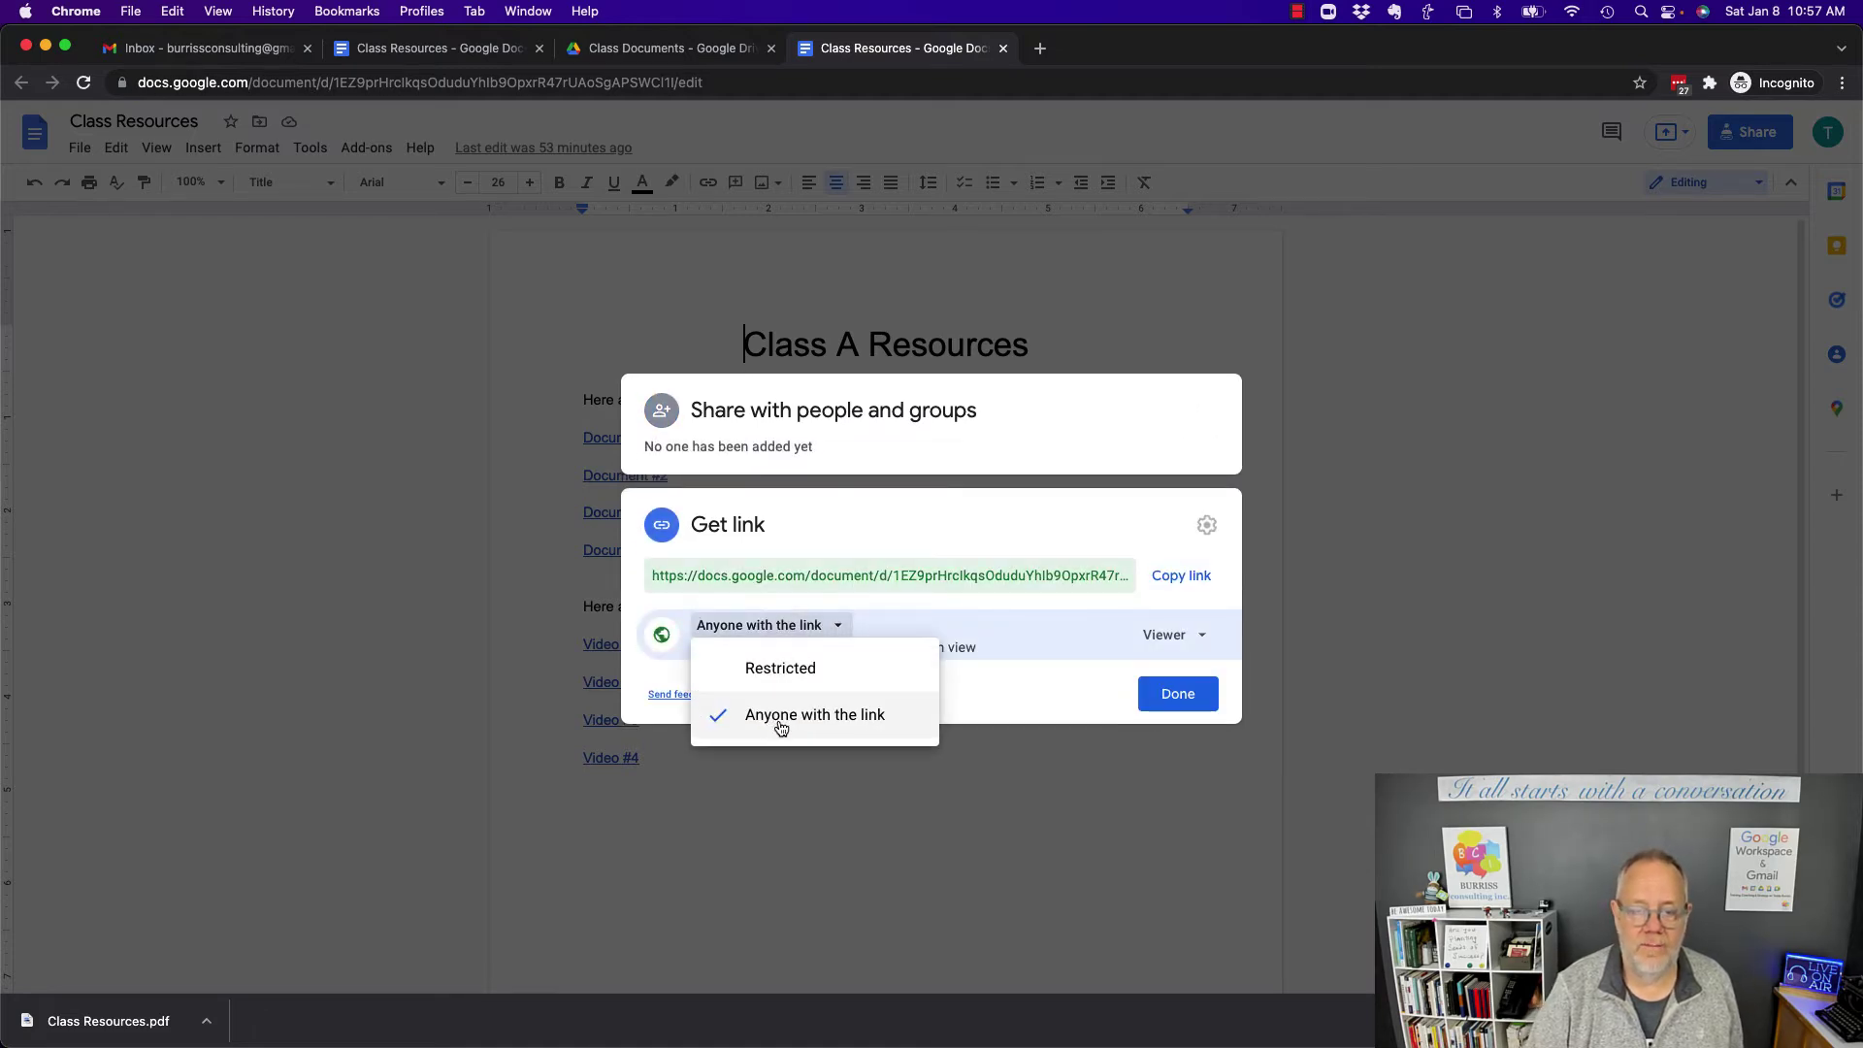
{"action": "left_click", "coordinate": [1152, 648]}
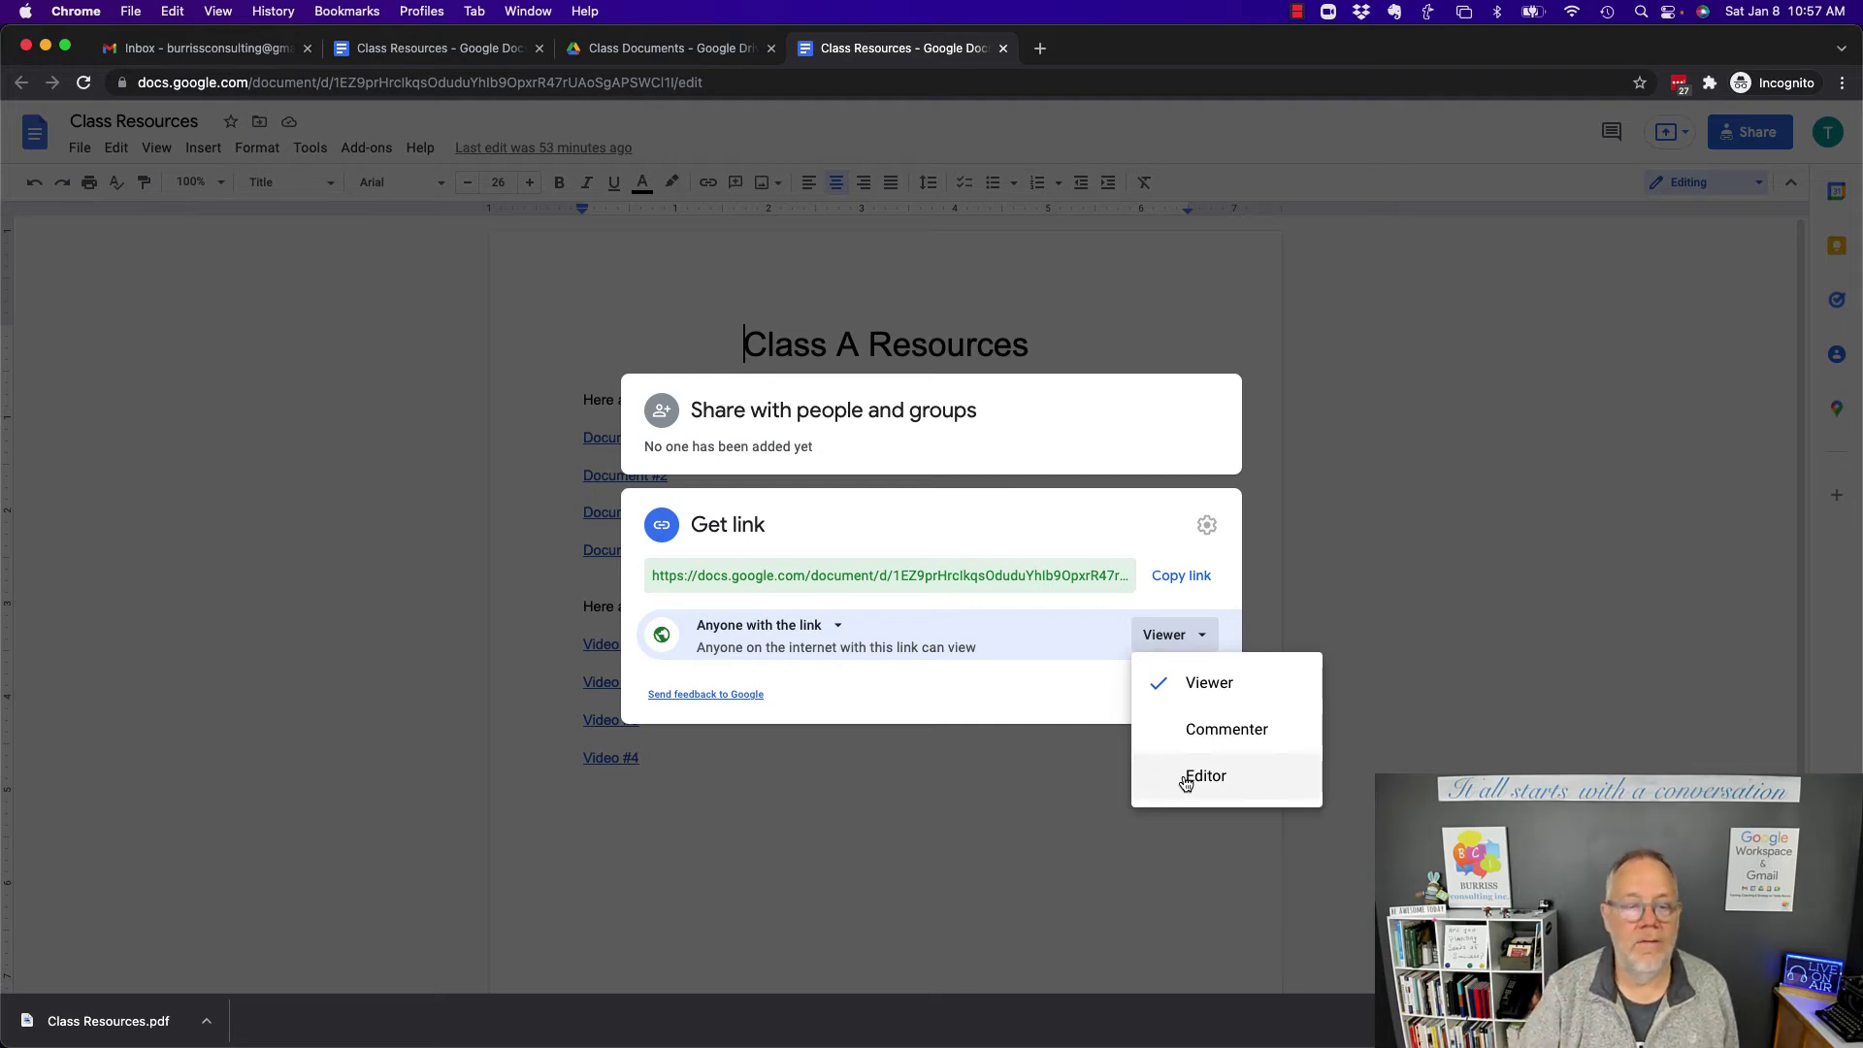
{"action": "left_click", "coordinate": [873, 633]}
{"action": "left_click", "coordinate": [836, 627]}
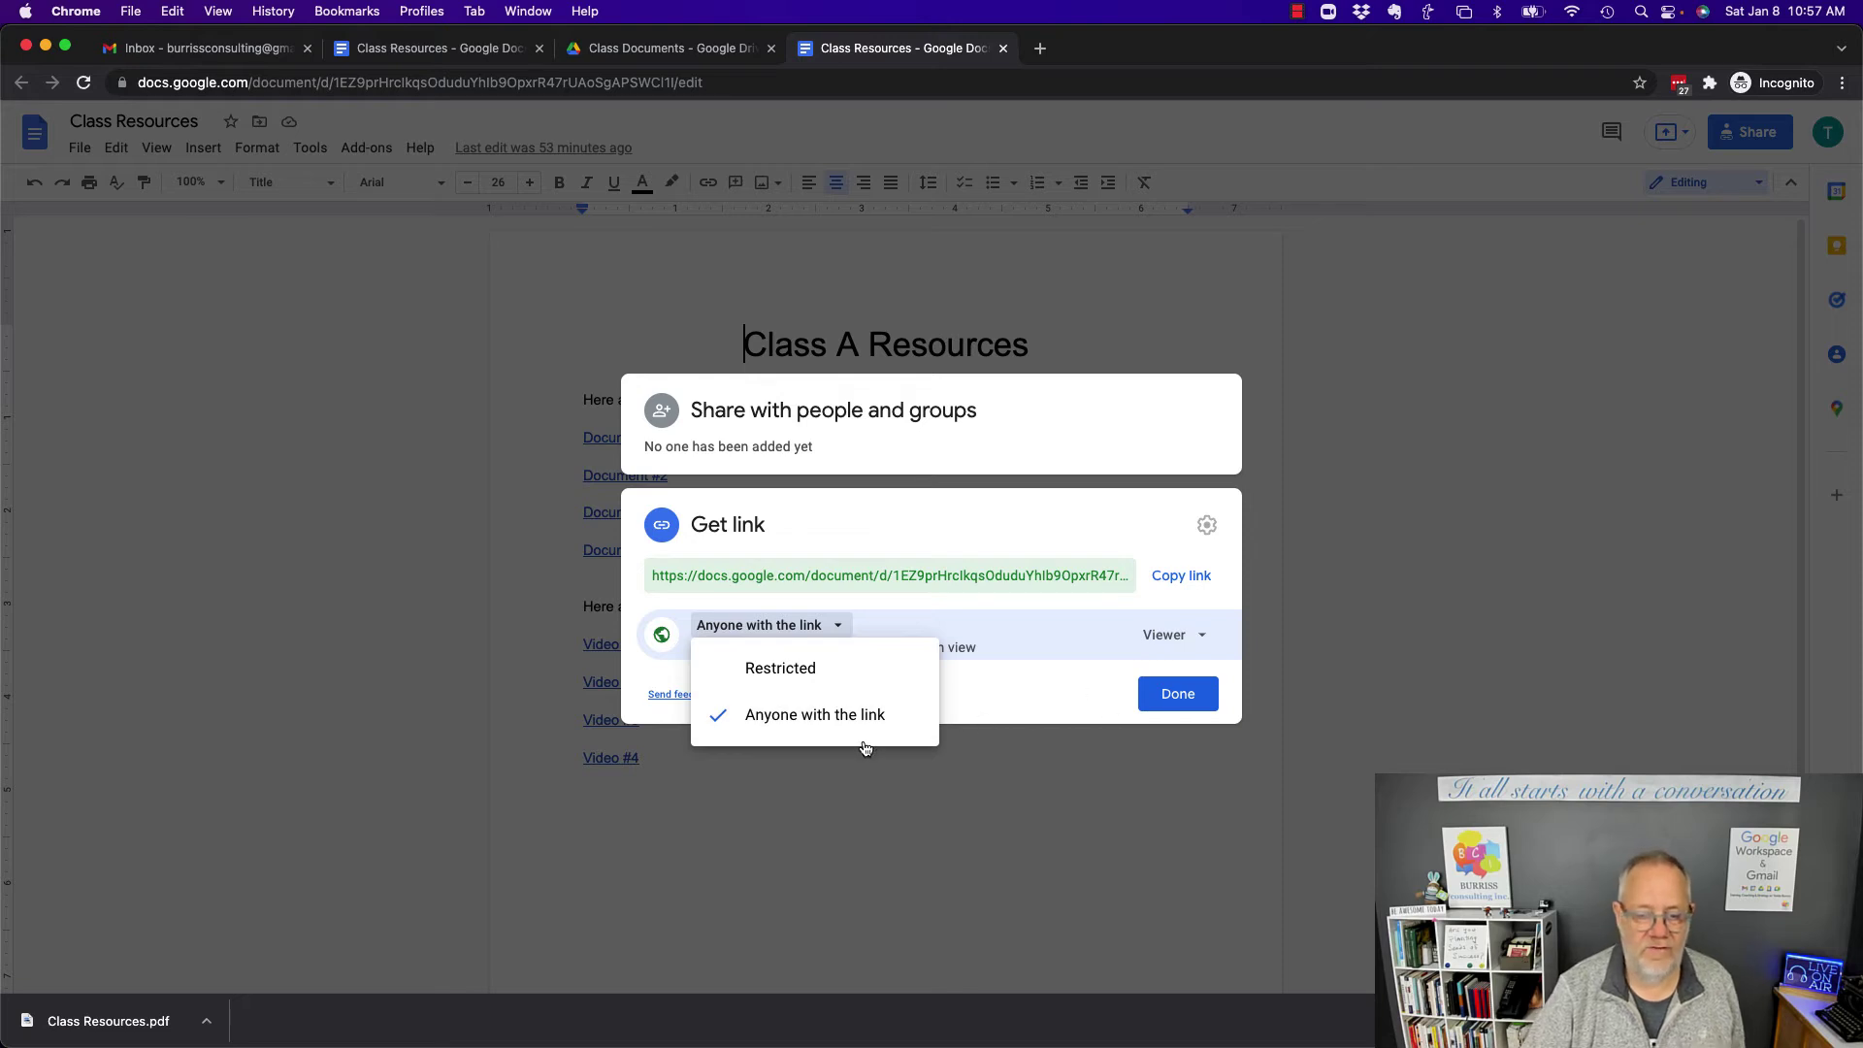
{"action": "left_click", "coordinate": [1167, 694]}
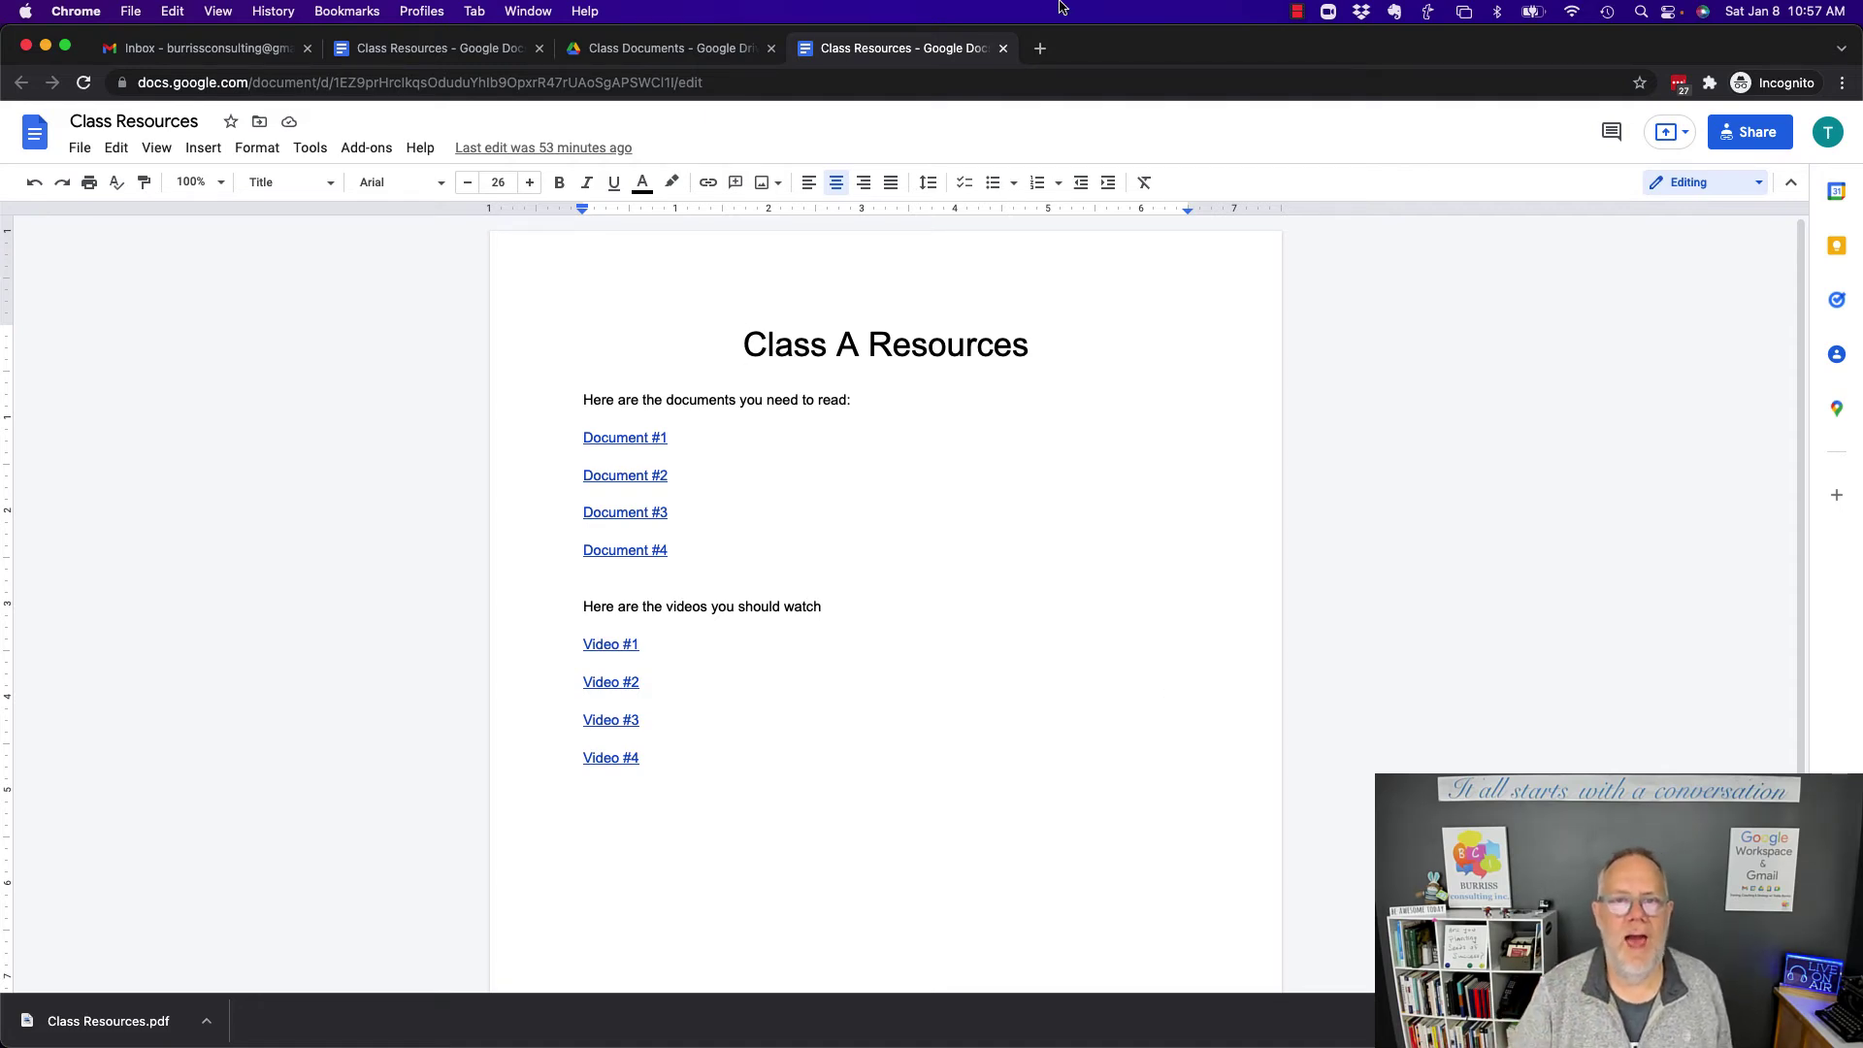
Close the document and add the Burriss Consulting, Inc. contact as a recipient when sharing My Drive's Class Documents folder
{"action": "left_click", "coordinate": [1003, 49]}
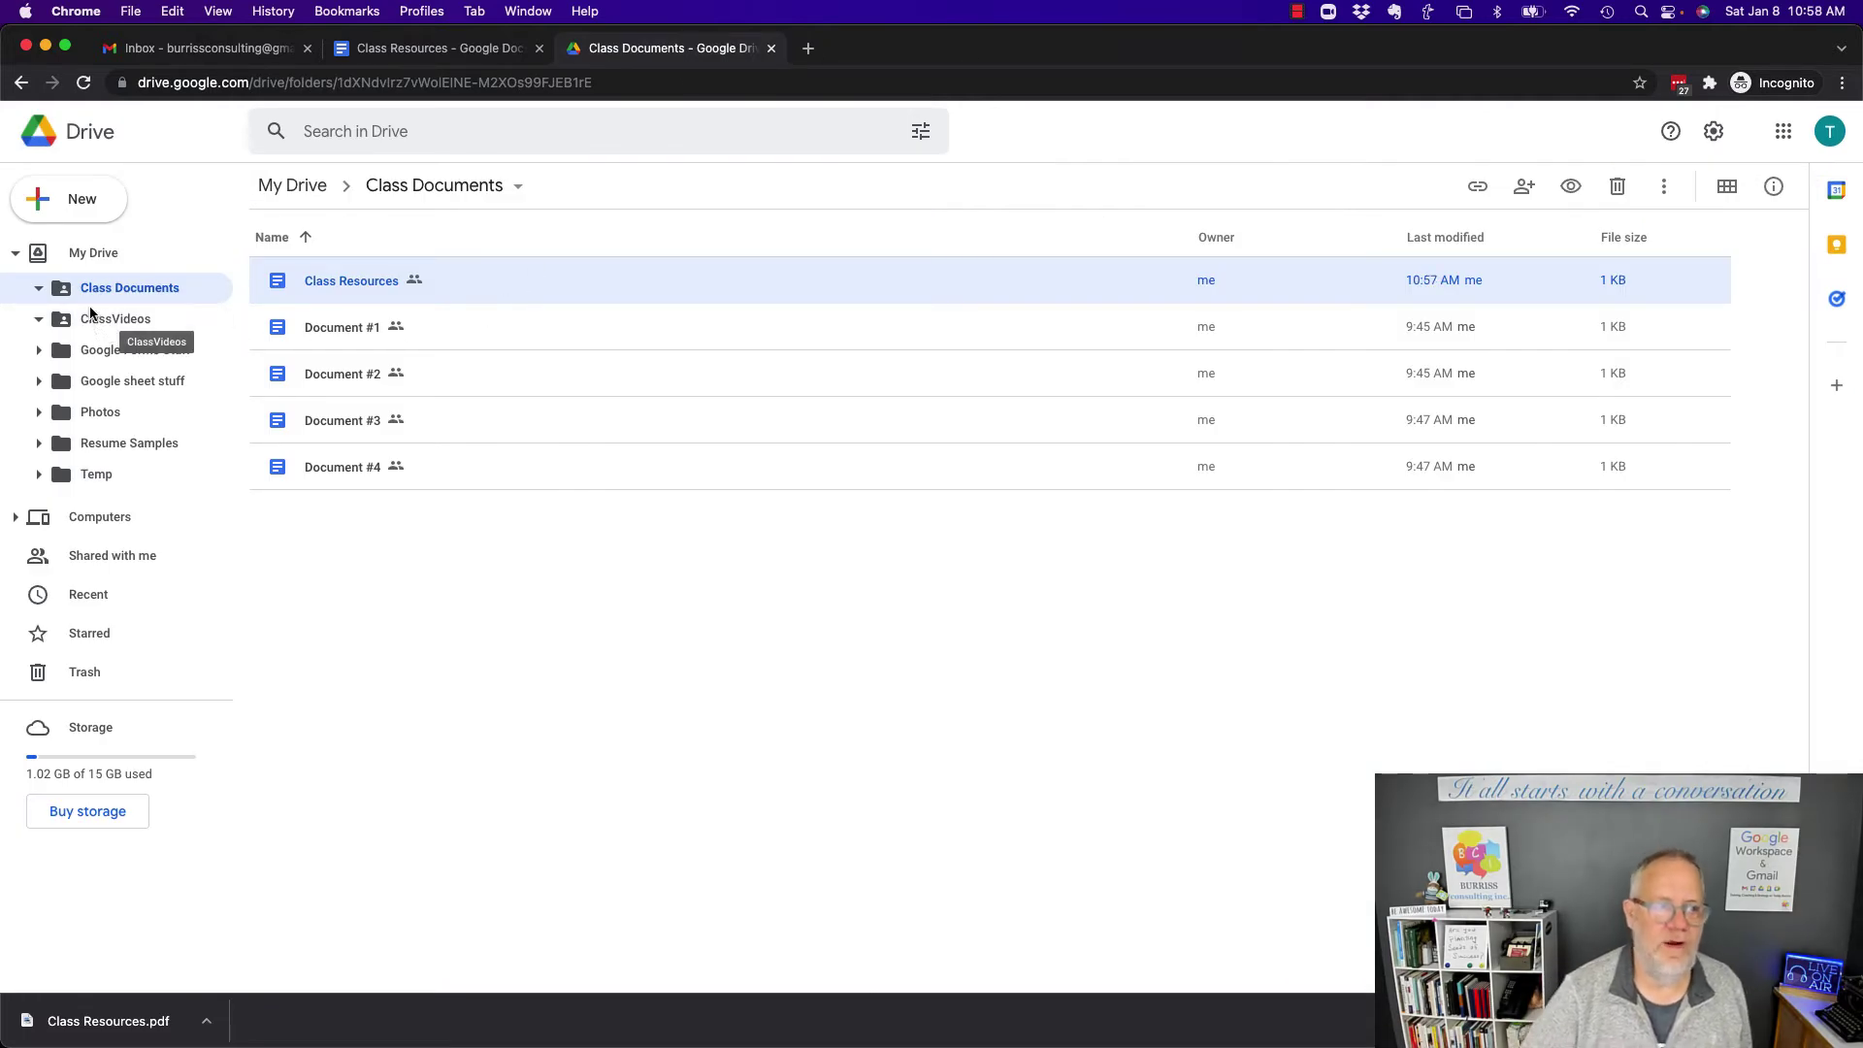
{"action": "left_click", "coordinate": [94, 254]}
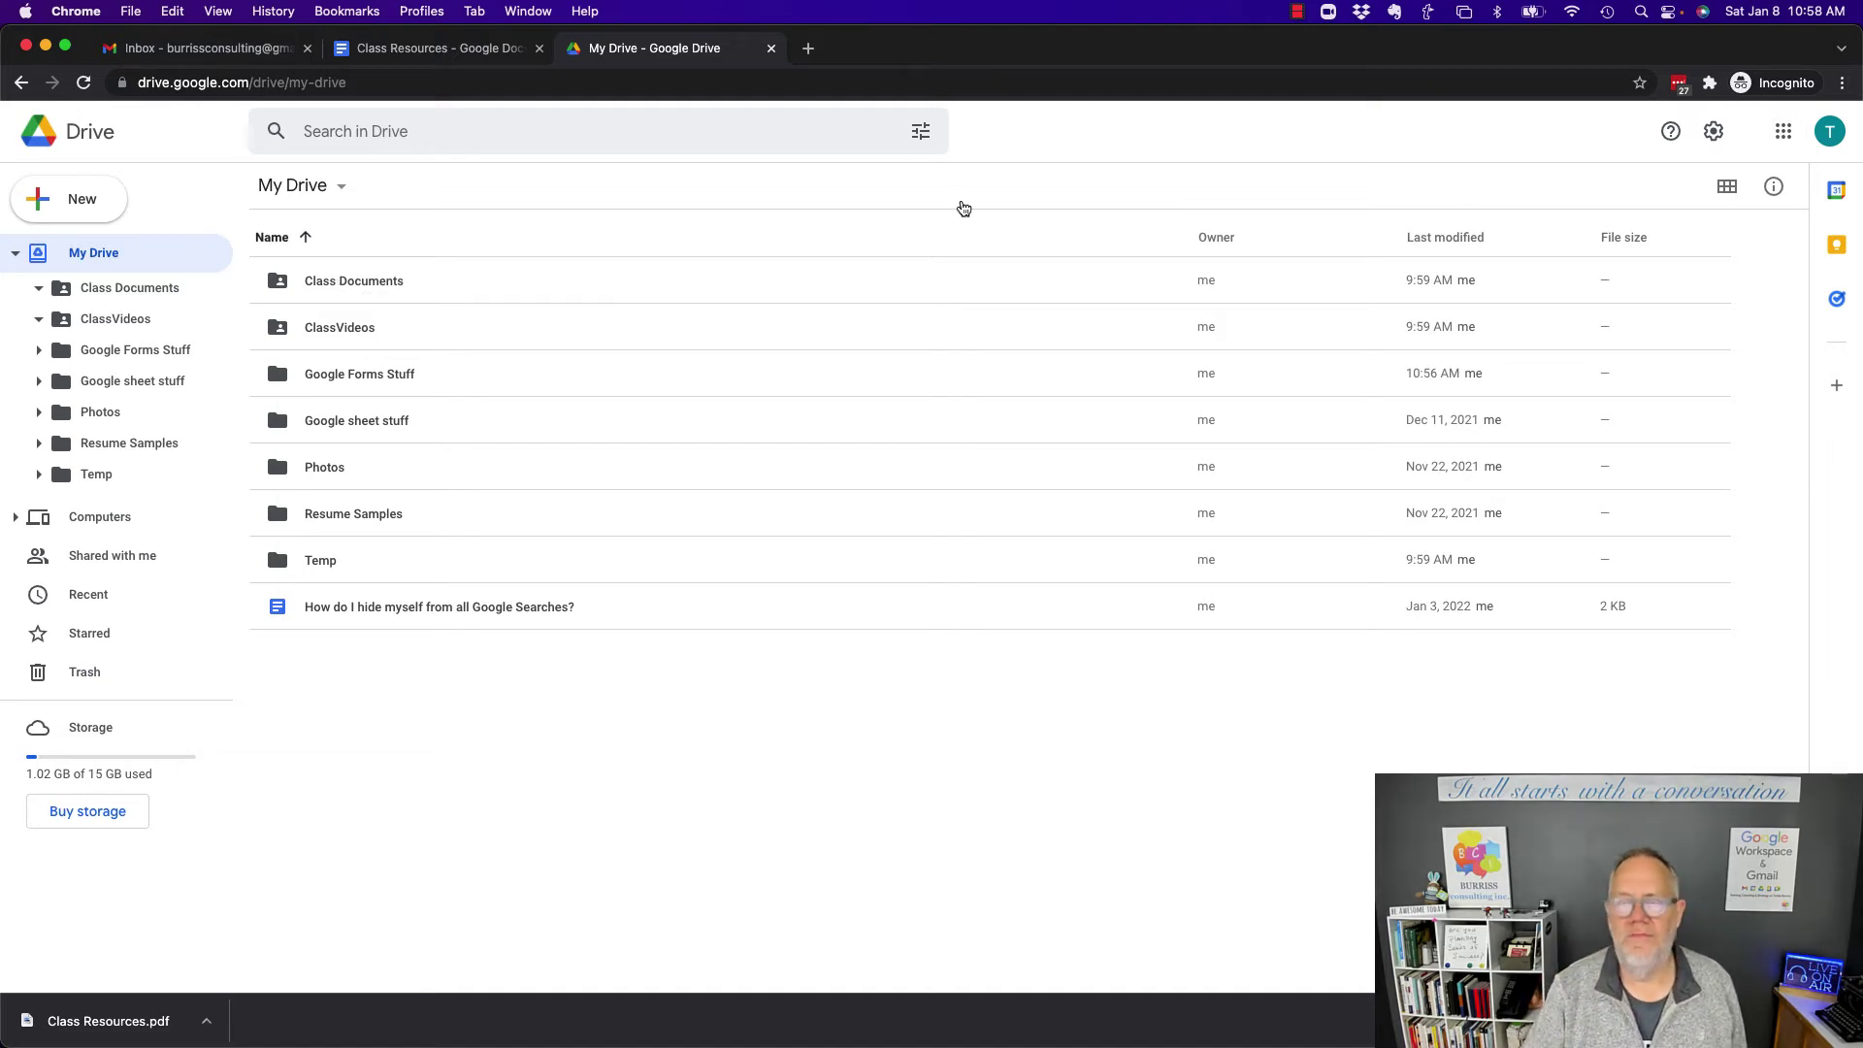
{"action": "right_click", "coordinate": [325, 285]}
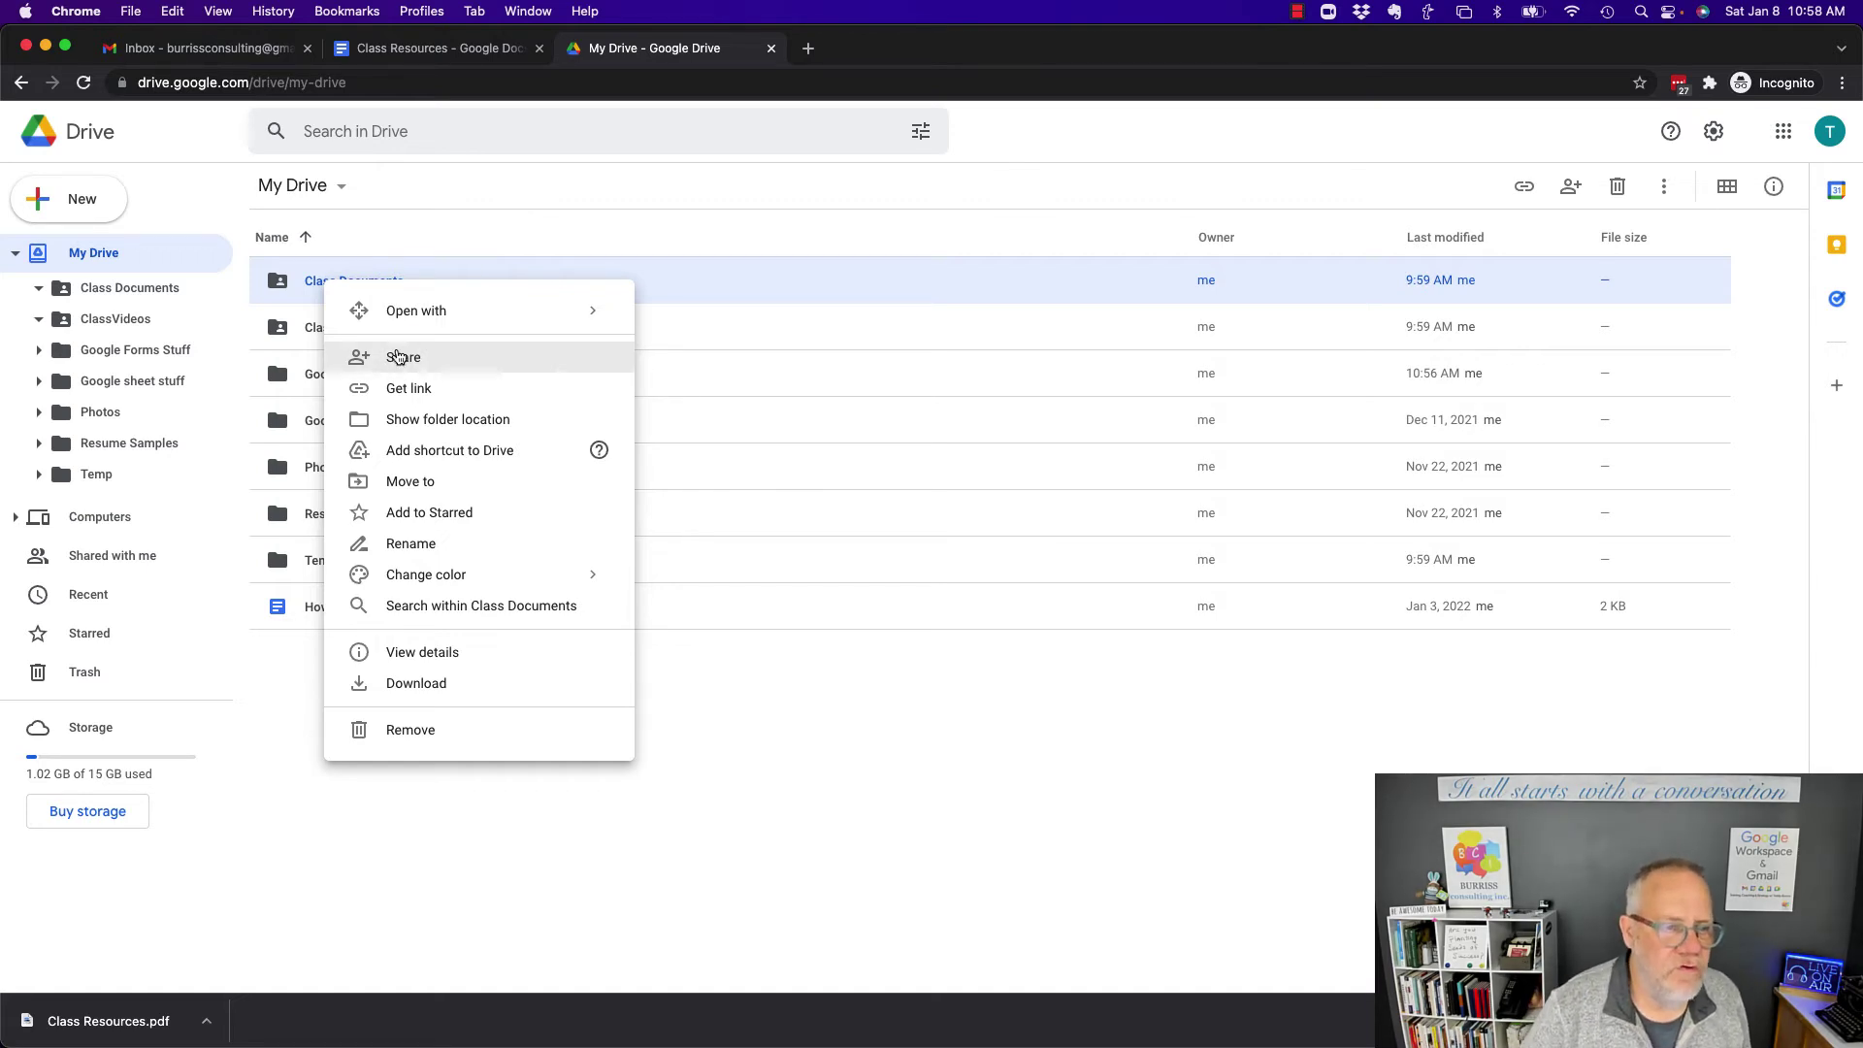
{"action": "left_click", "coordinate": [393, 359]}
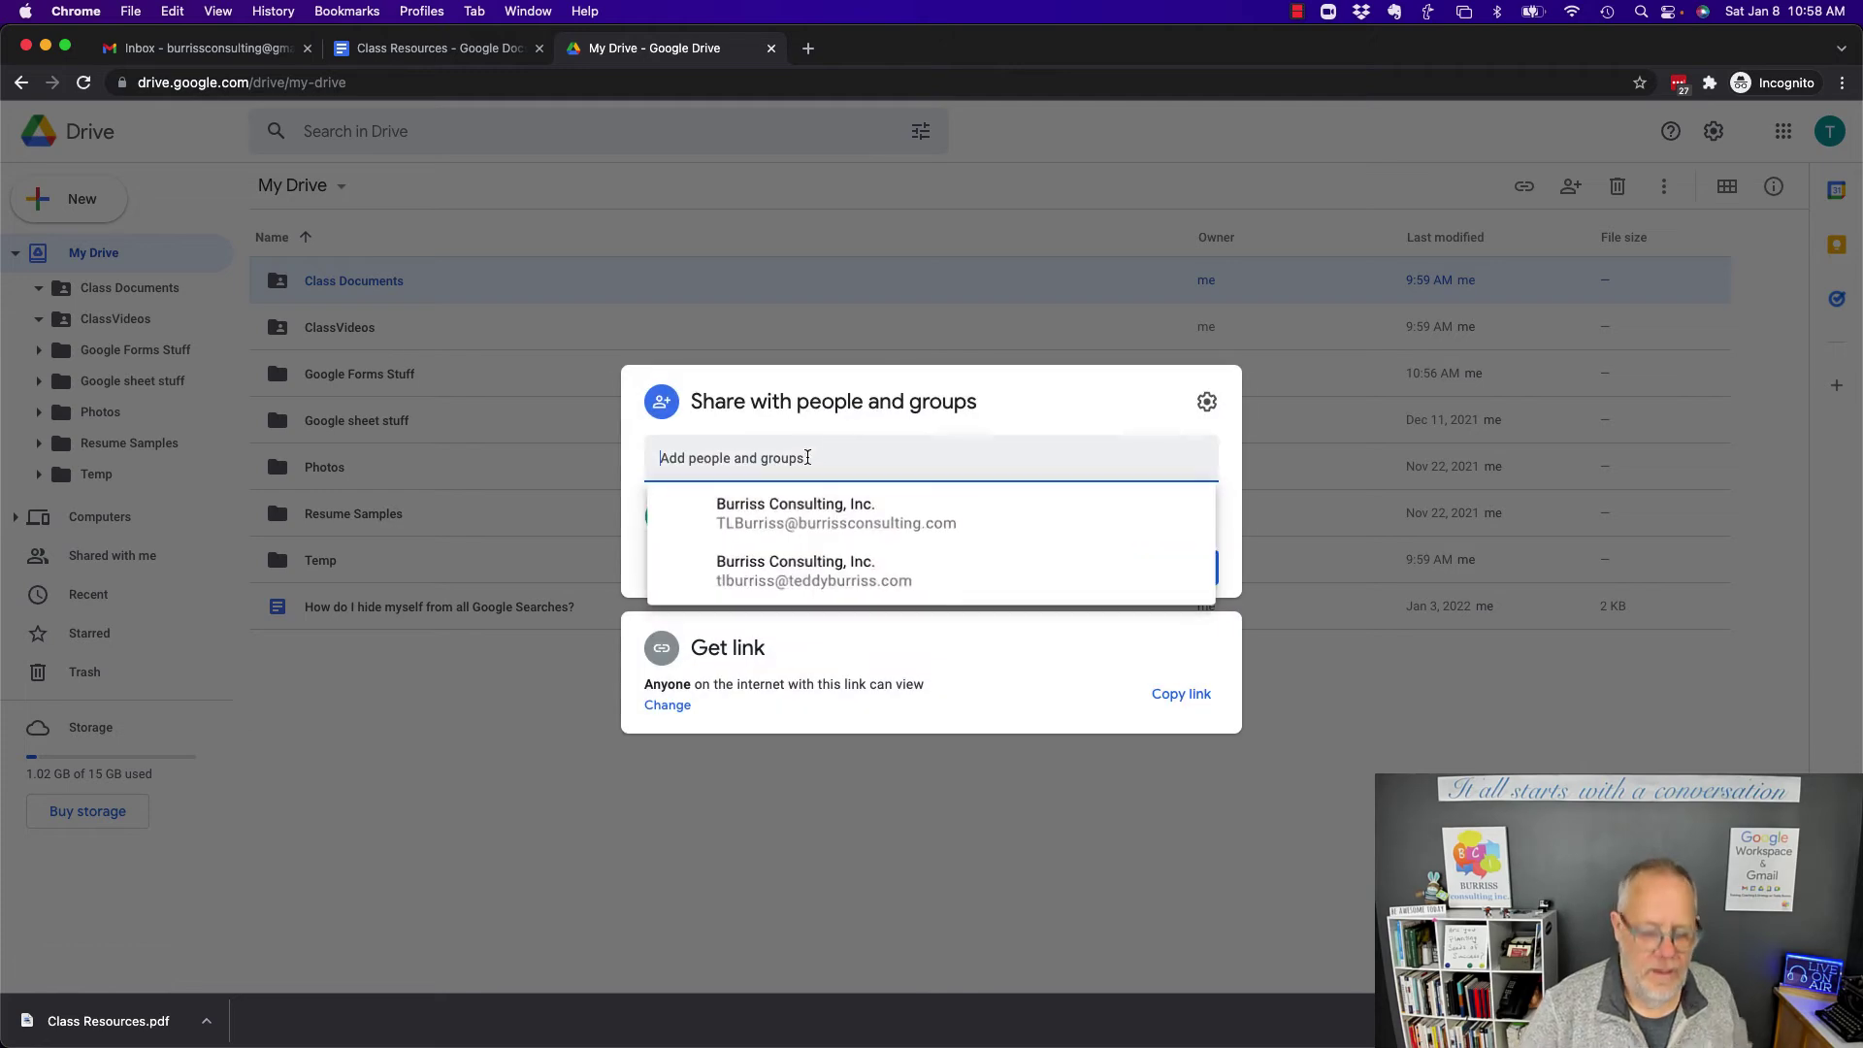
{"action": "left_click", "coordinate": [807, 457]}
{"action": "type", "text": "tl"}
{"action": "key", "text": "Return"}
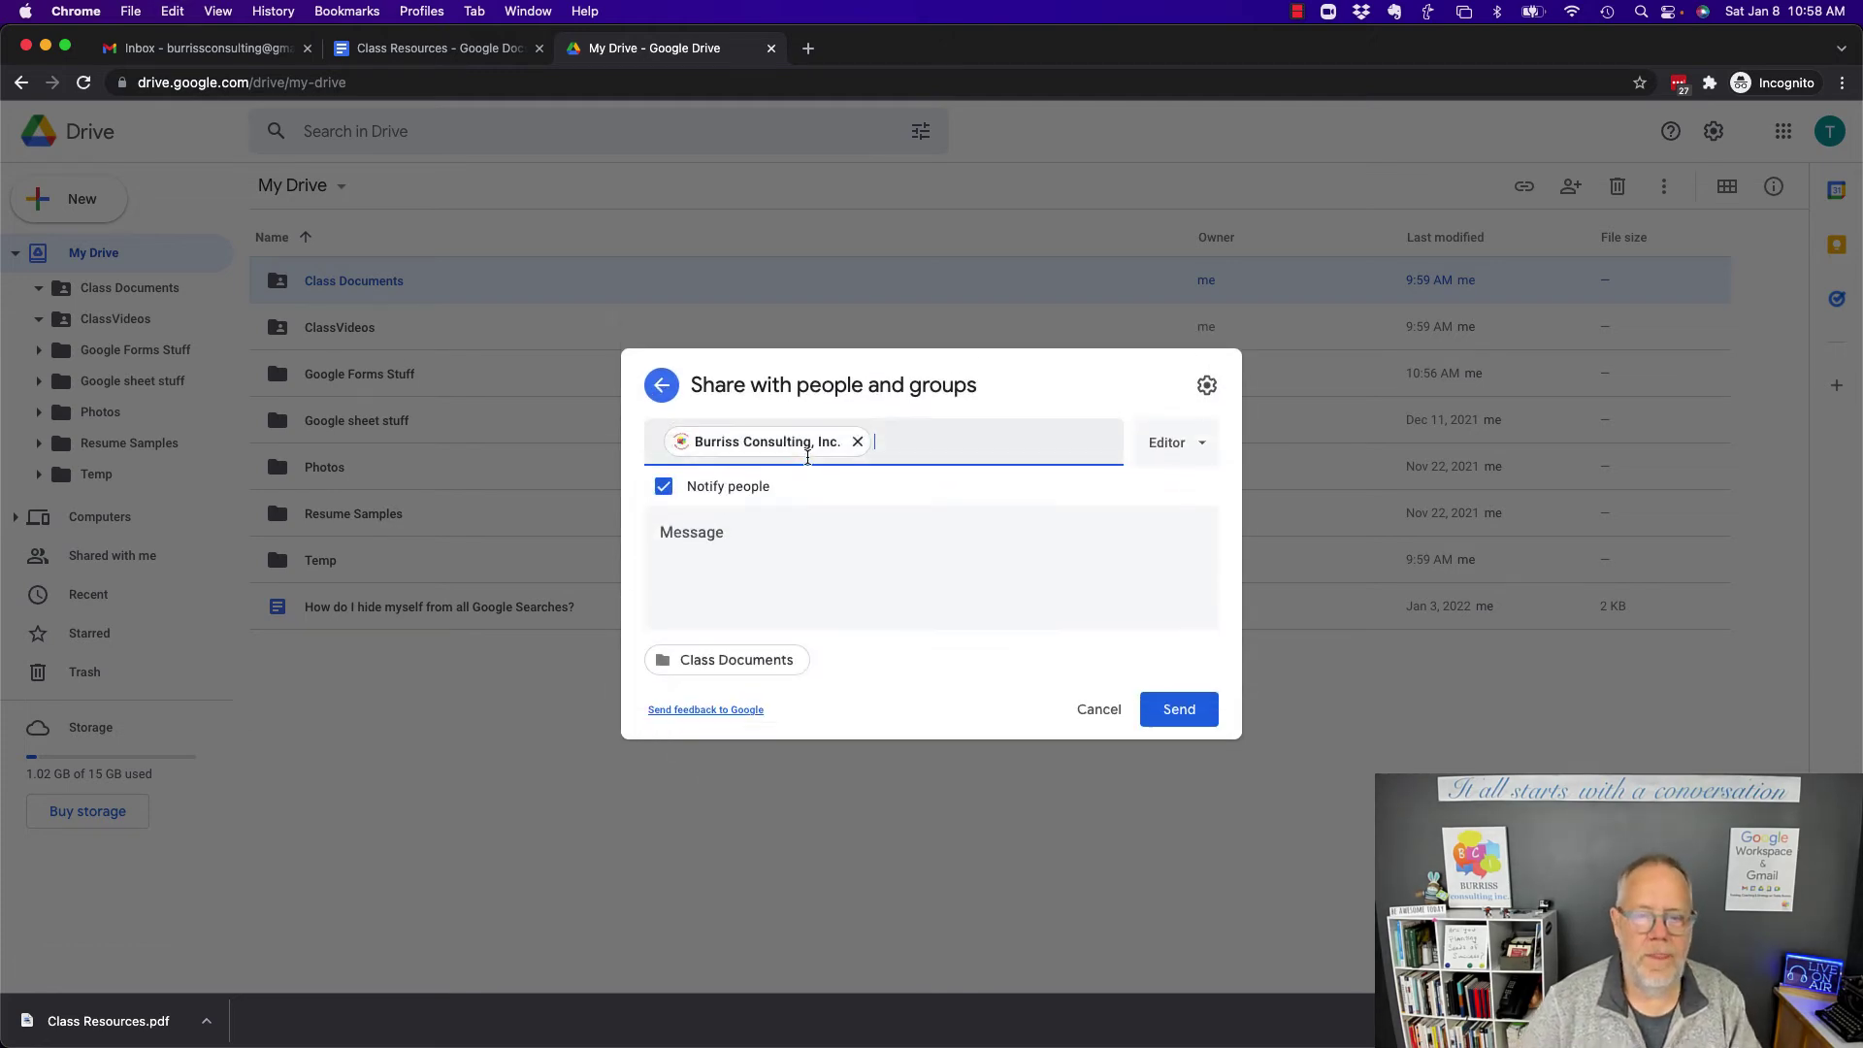
Write the message "dude look at this", keep the recipient's role as Editor, and send the Class Documents invitation
{"action": "left_click", "coordinate": [734, 547]}
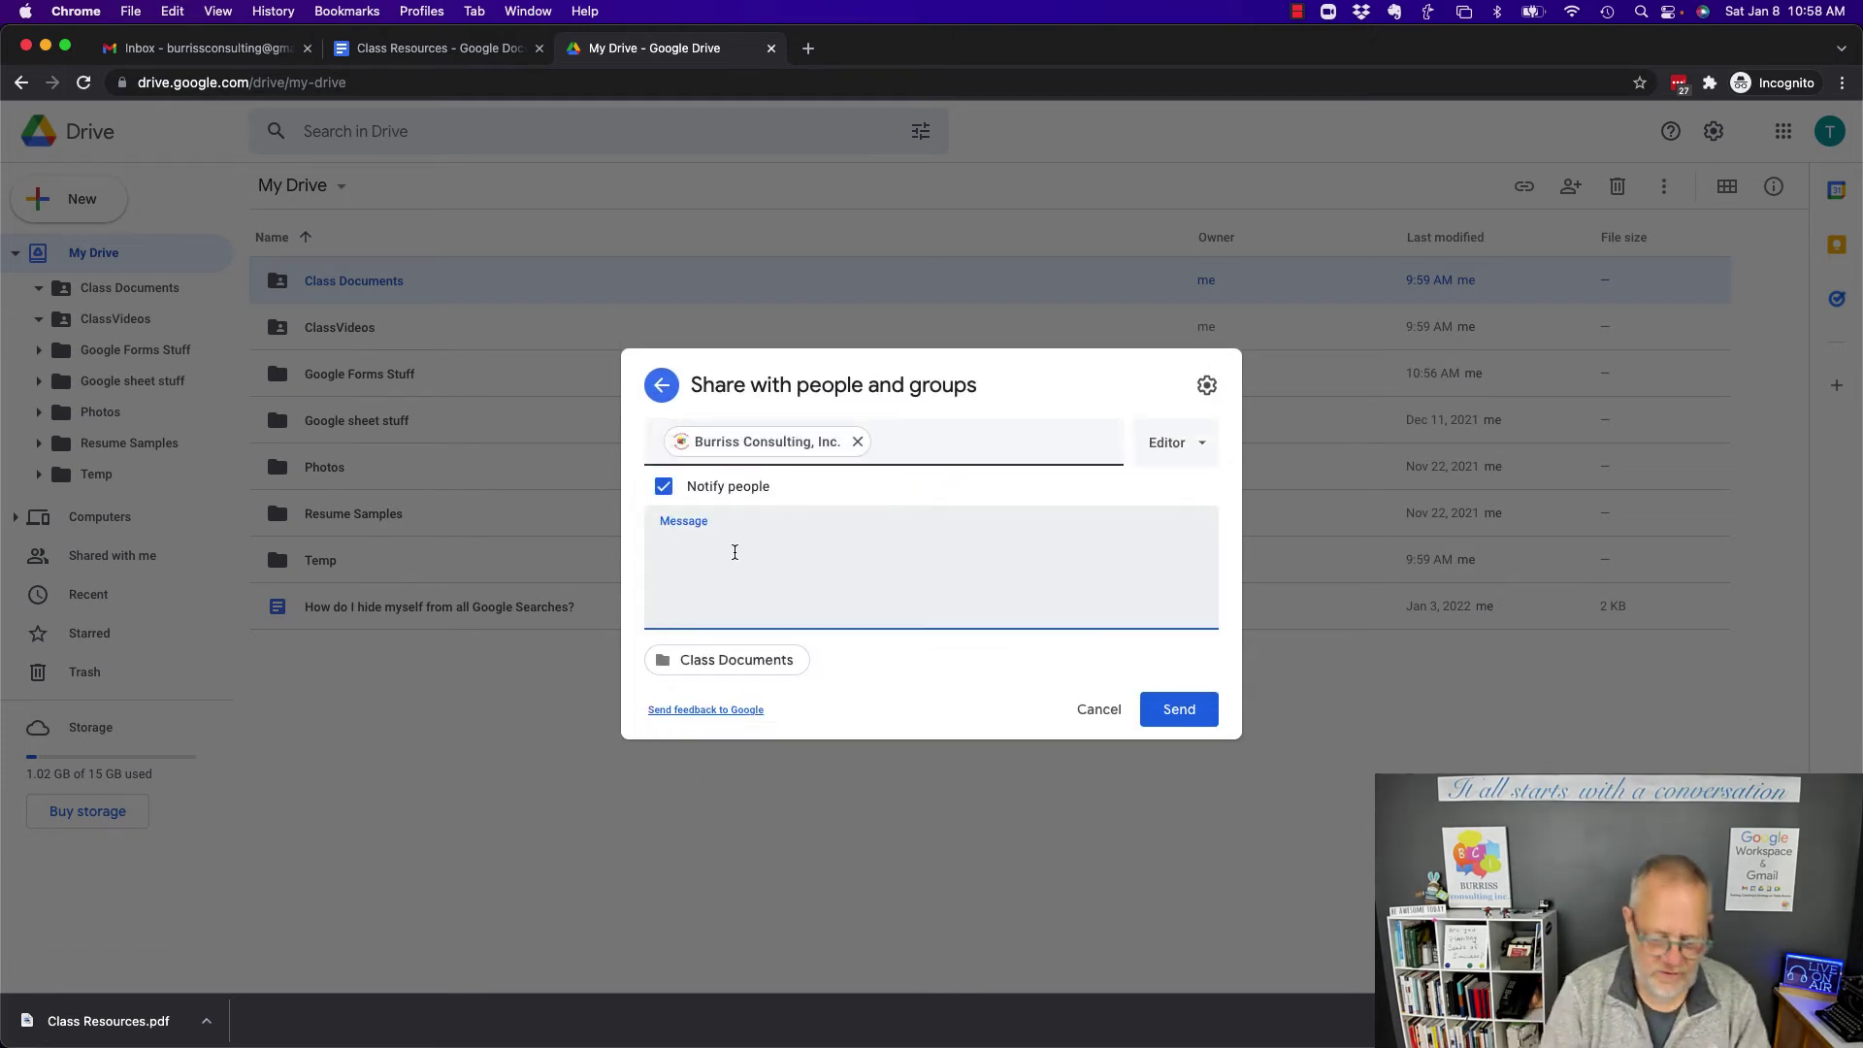
{"action": "type", "text": "dude look "}
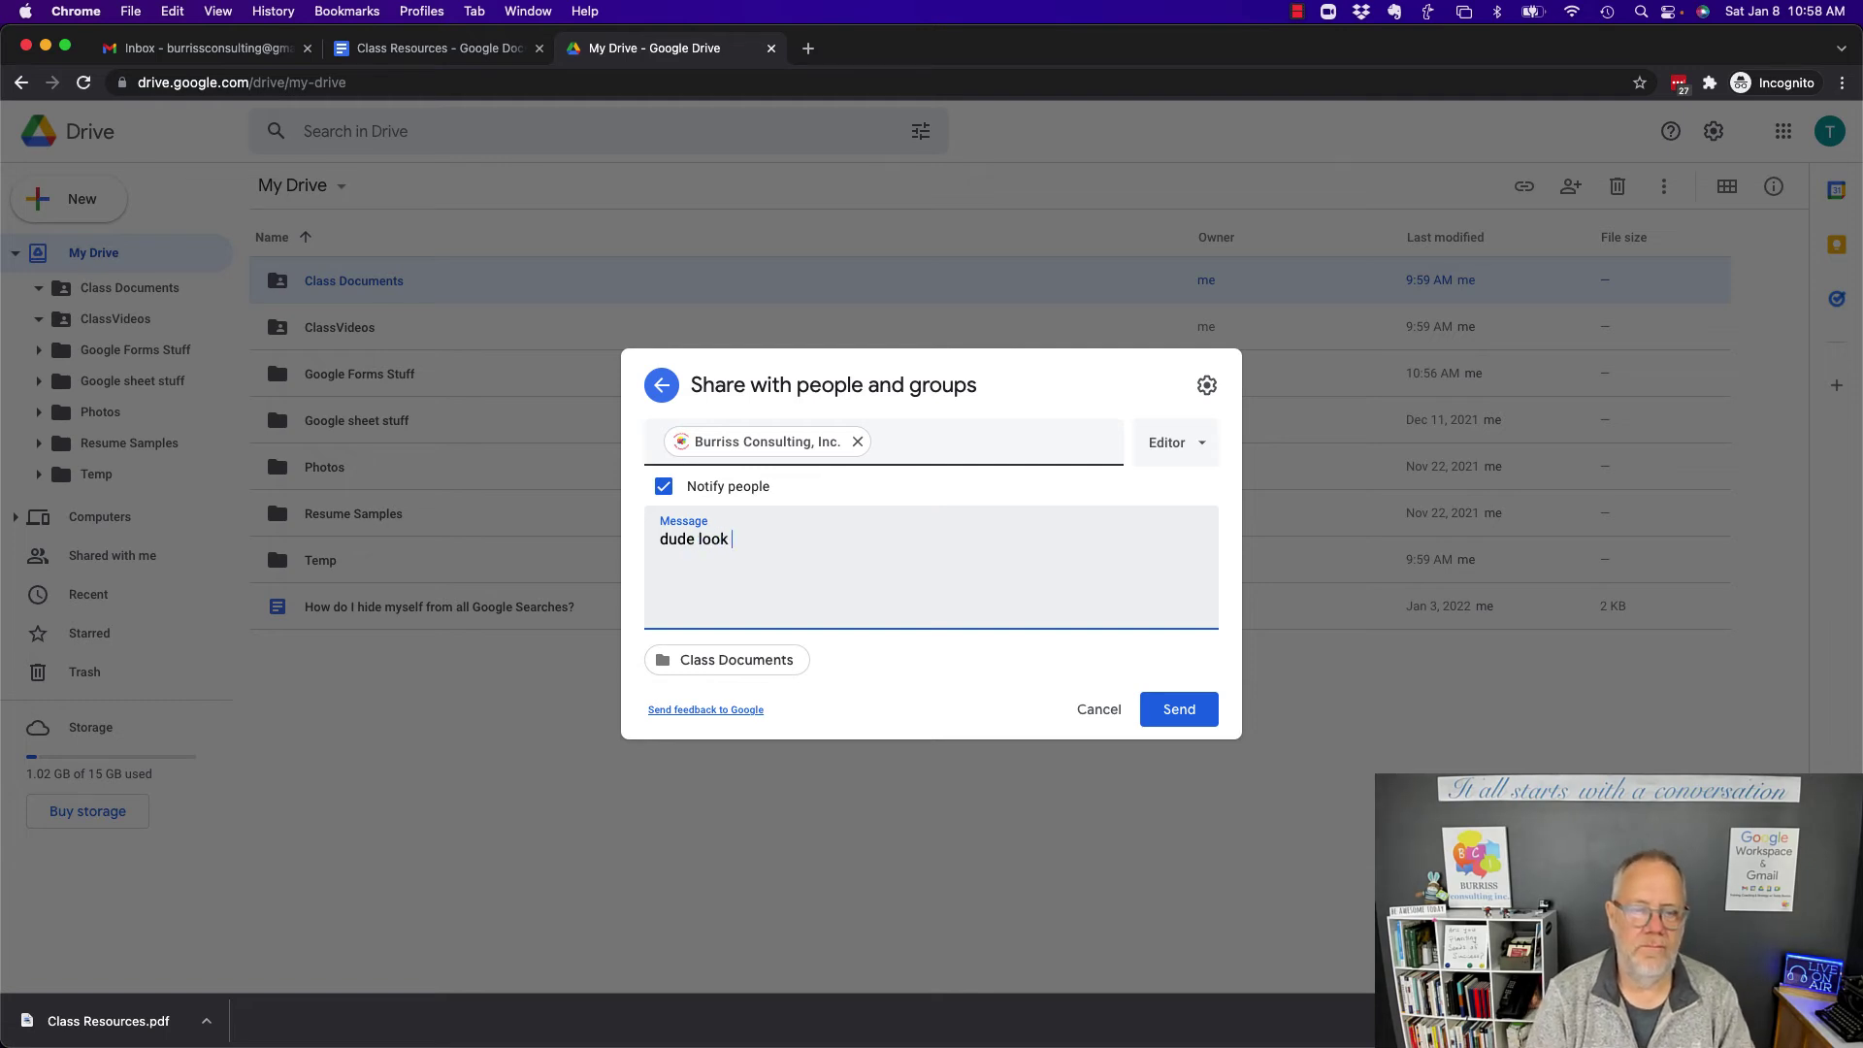
{"action": "type", "text": "at this"}
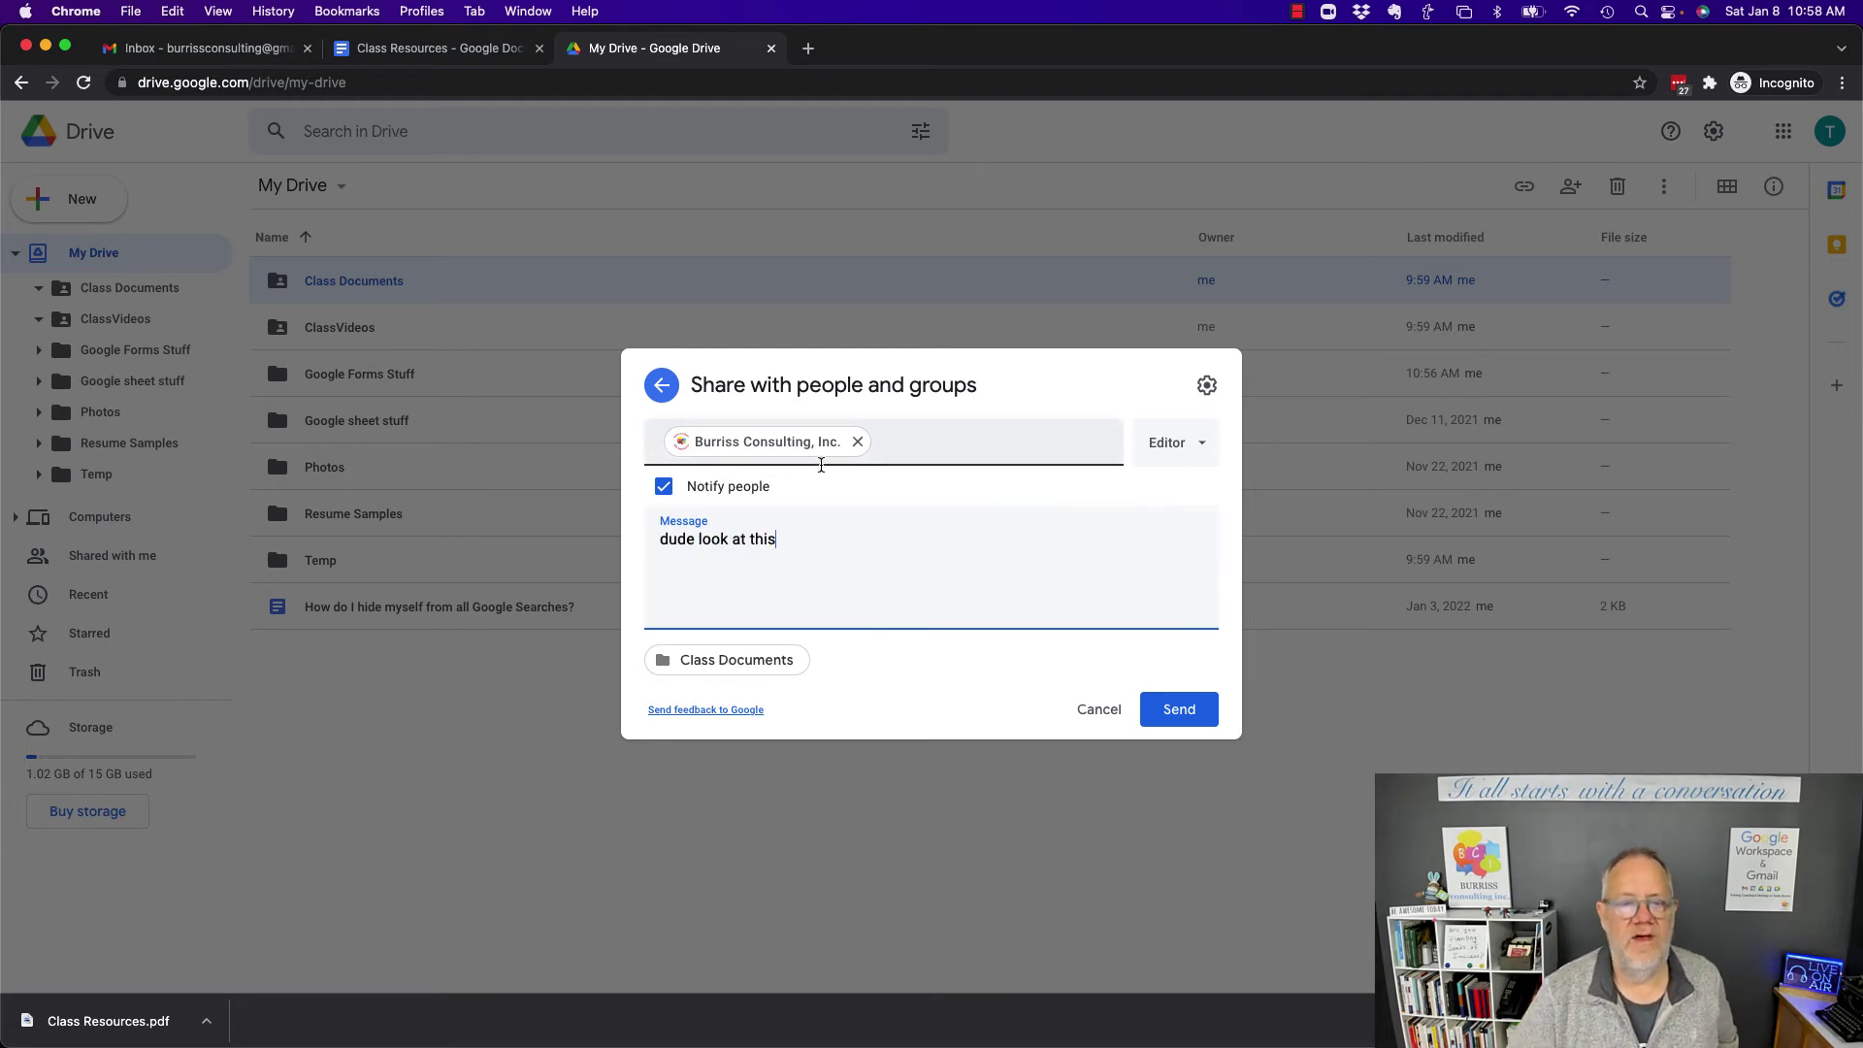
{"action": "left_click", "coordinate": [1203, 446]}
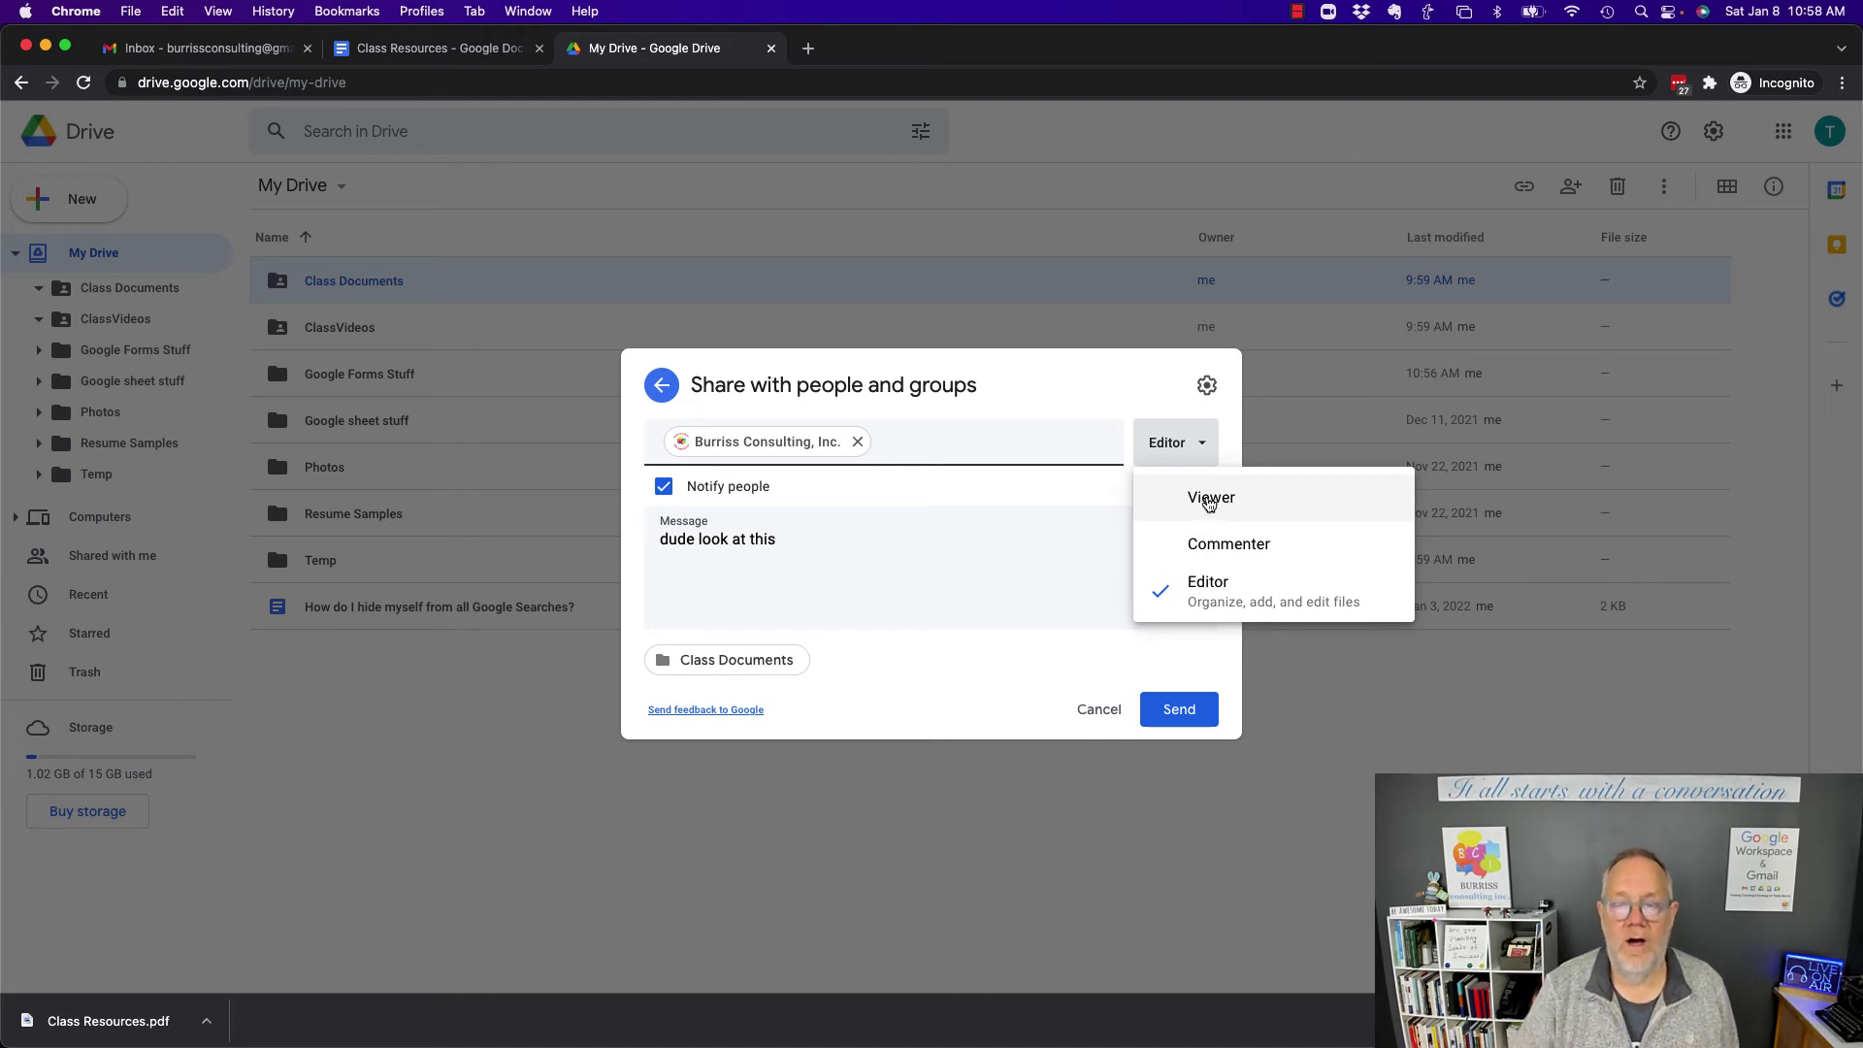
{"action": "left_click", "coordinate": [1177, 709]}
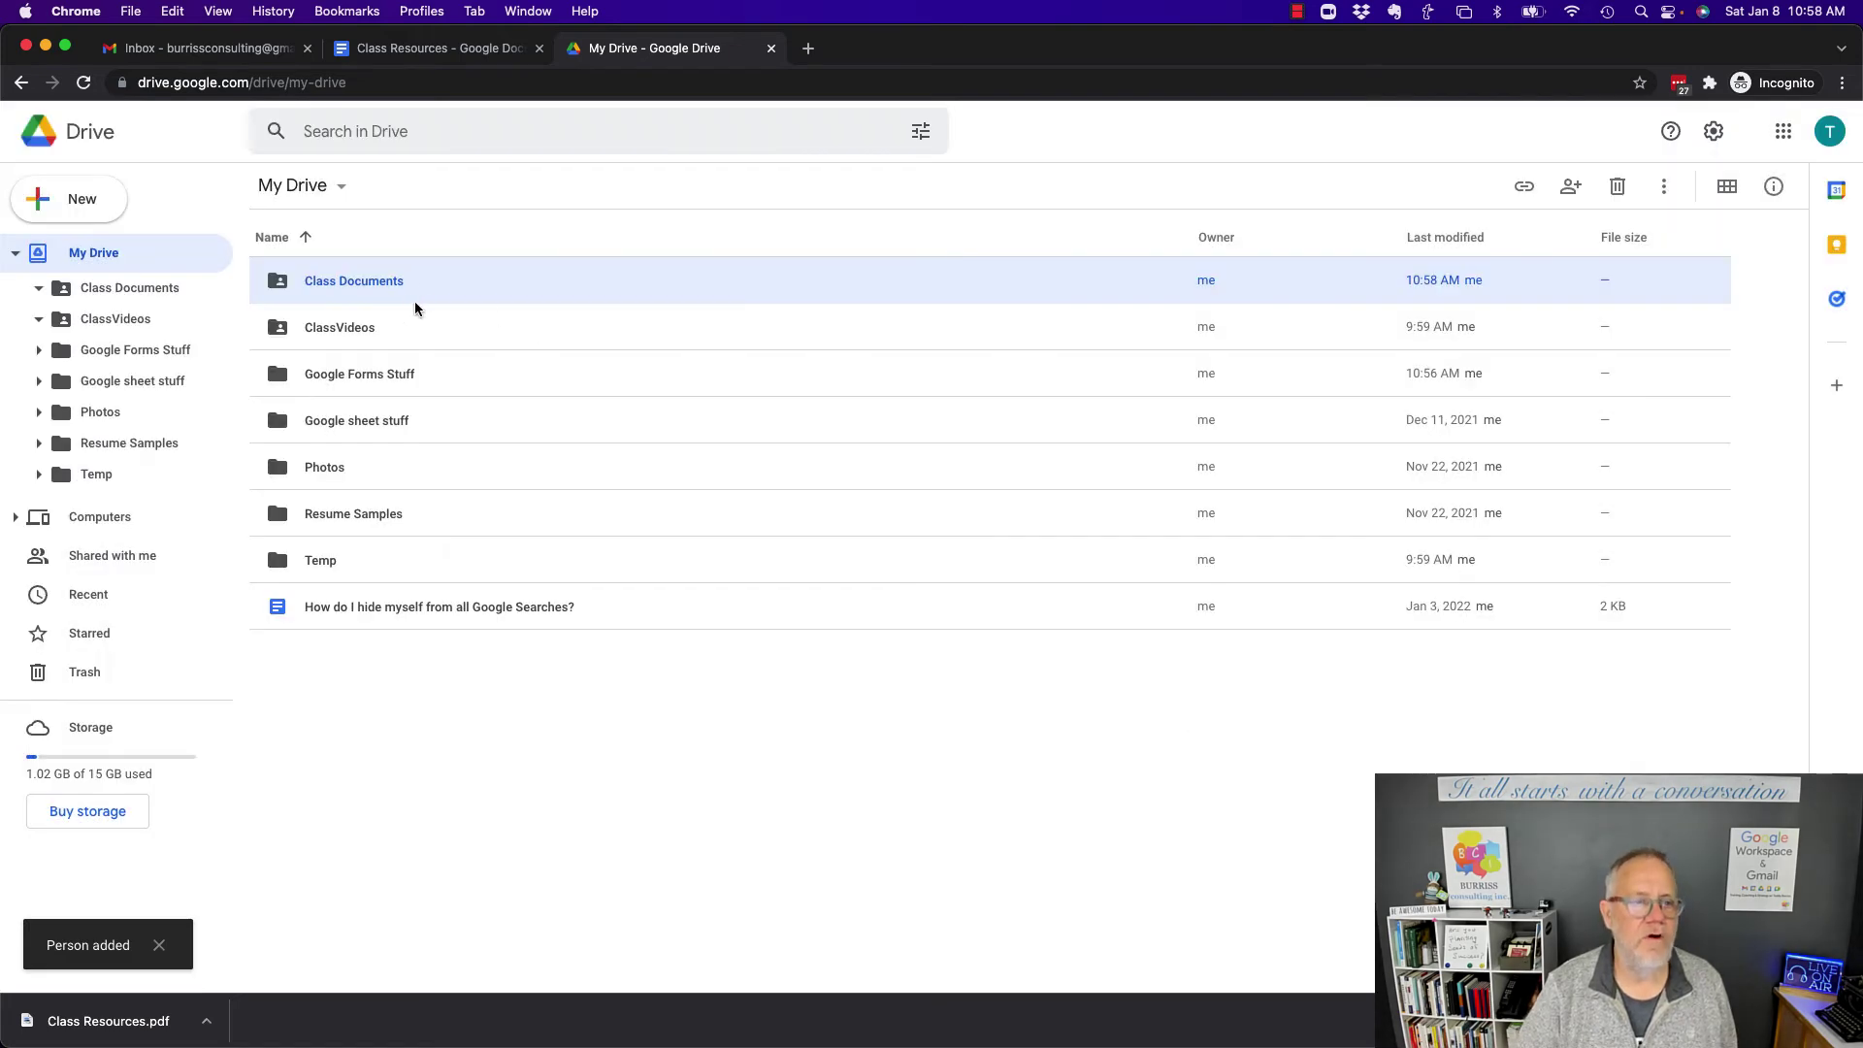
Remove the Burriss Consulting, Inc. contact's access to the Class Documents folder and save the sharing change
{"action": "right_click", "coordinate": [377, 288]}
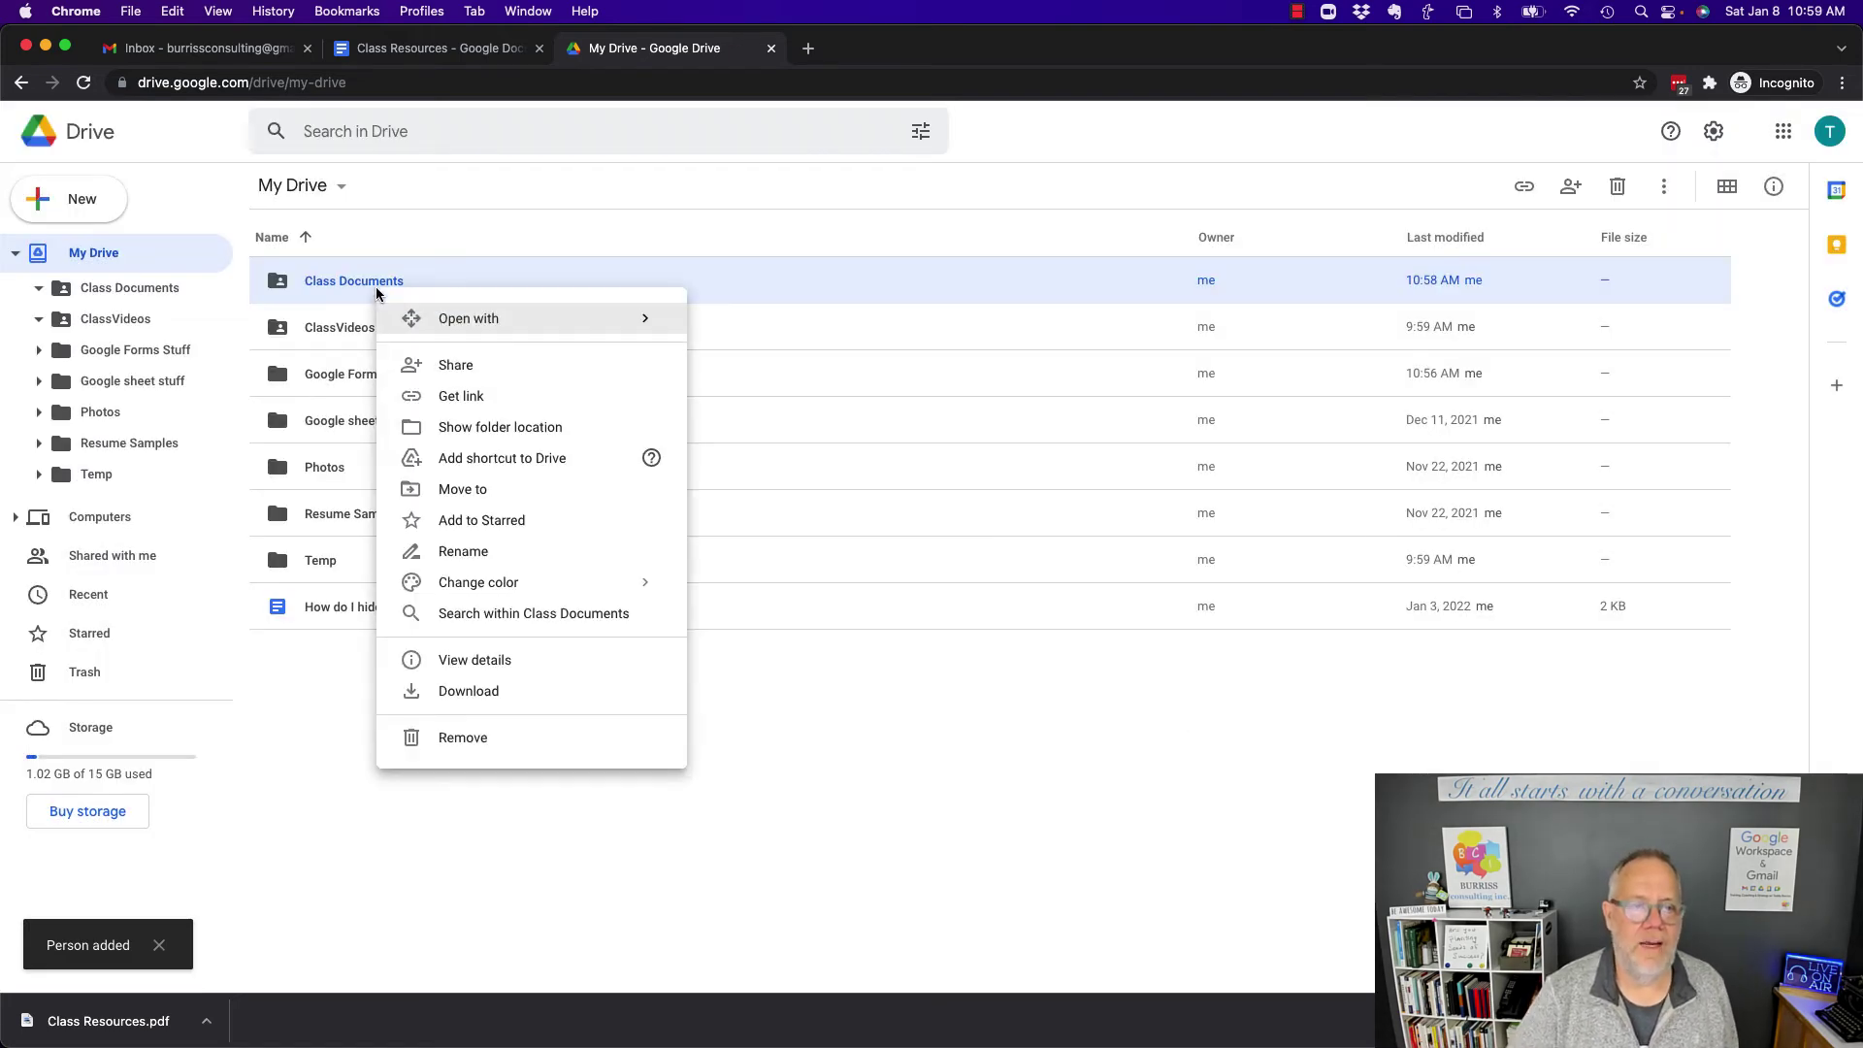
{"action": "left_click", "coordinate": [457, 367]}
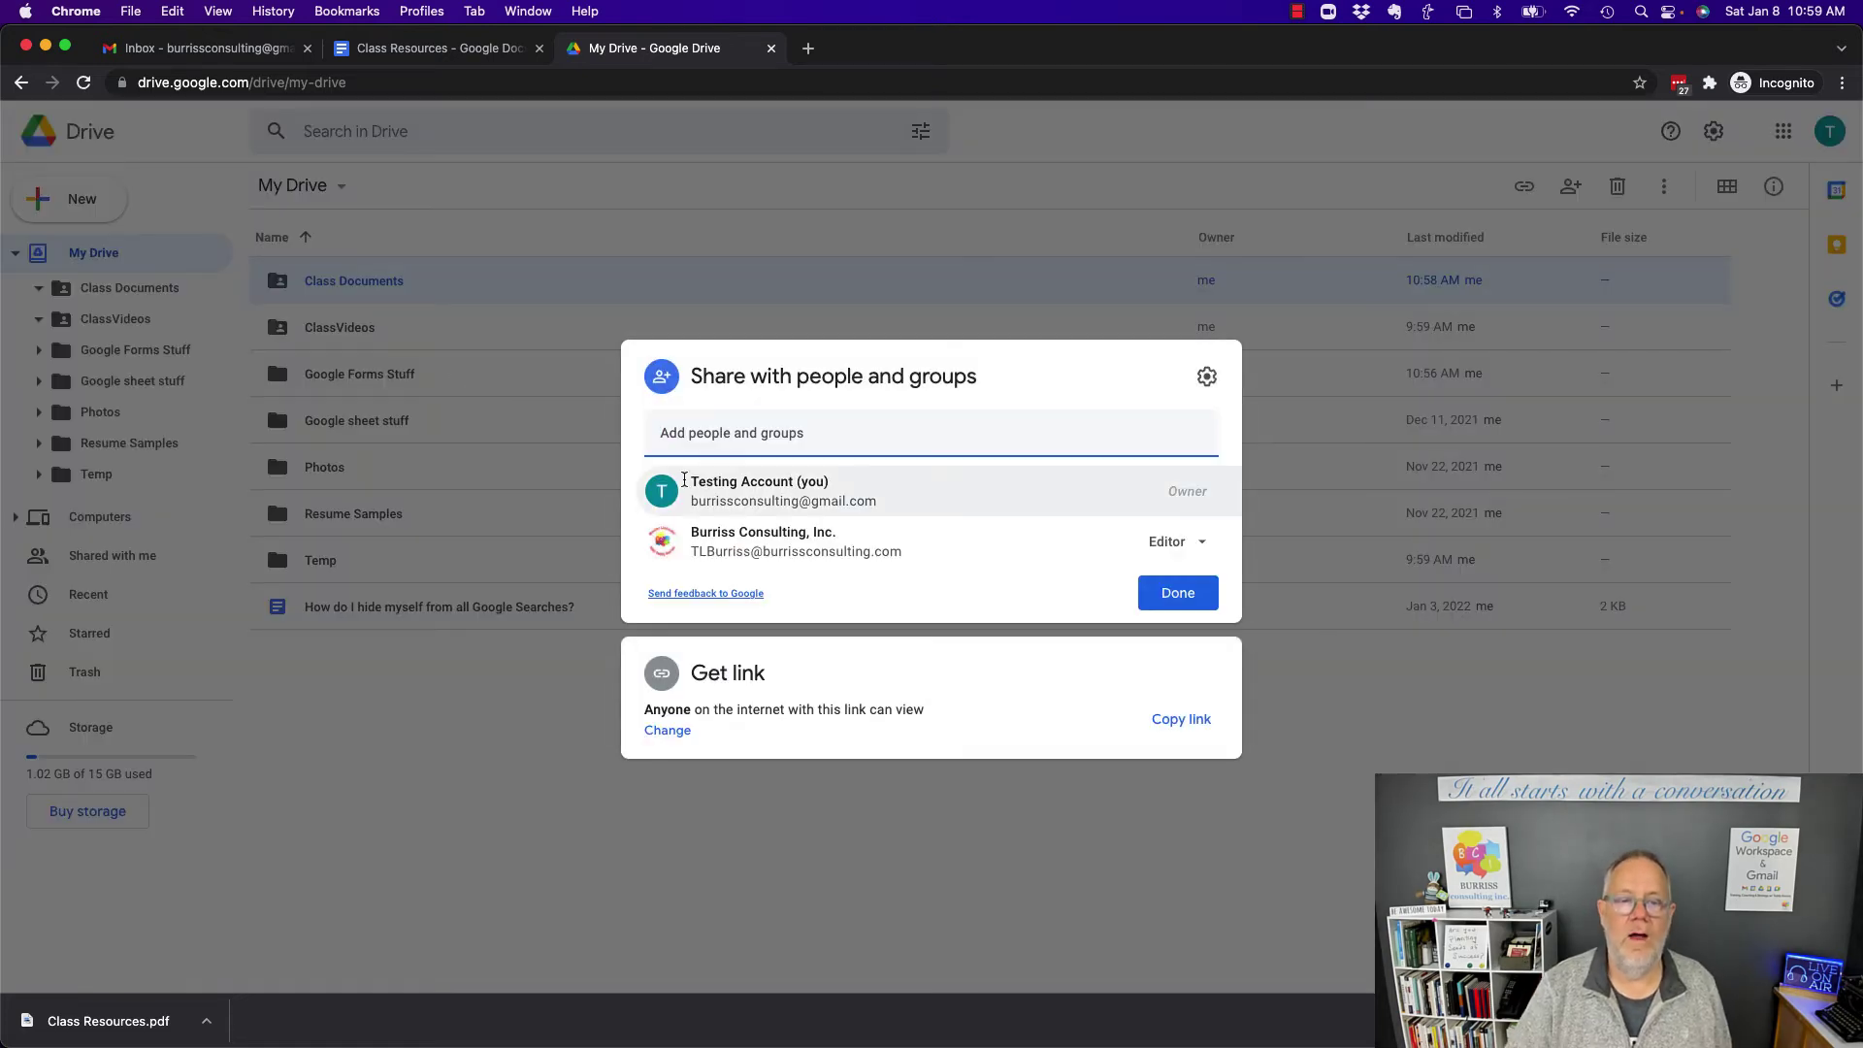
{"action": "mouse_move", "coordinate": [752, 536]}
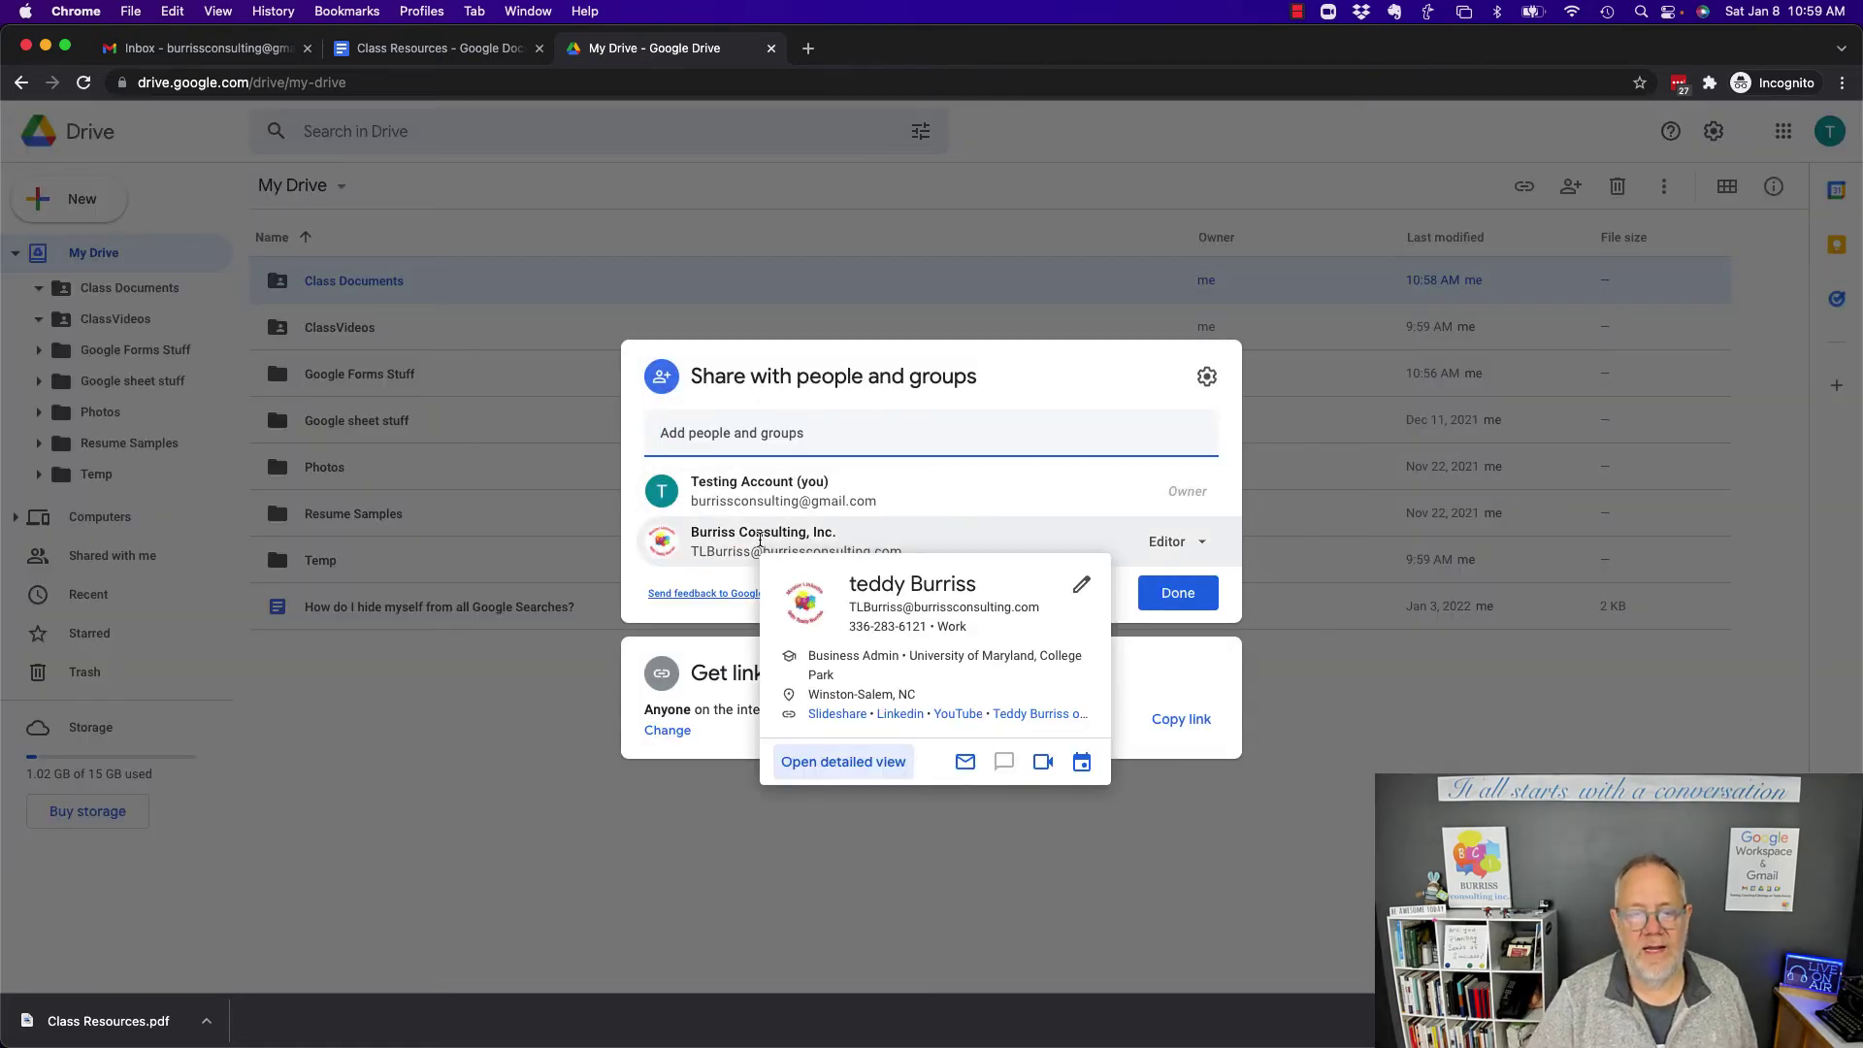
{"action": "left_click", "coordinate": [1189, 543]}
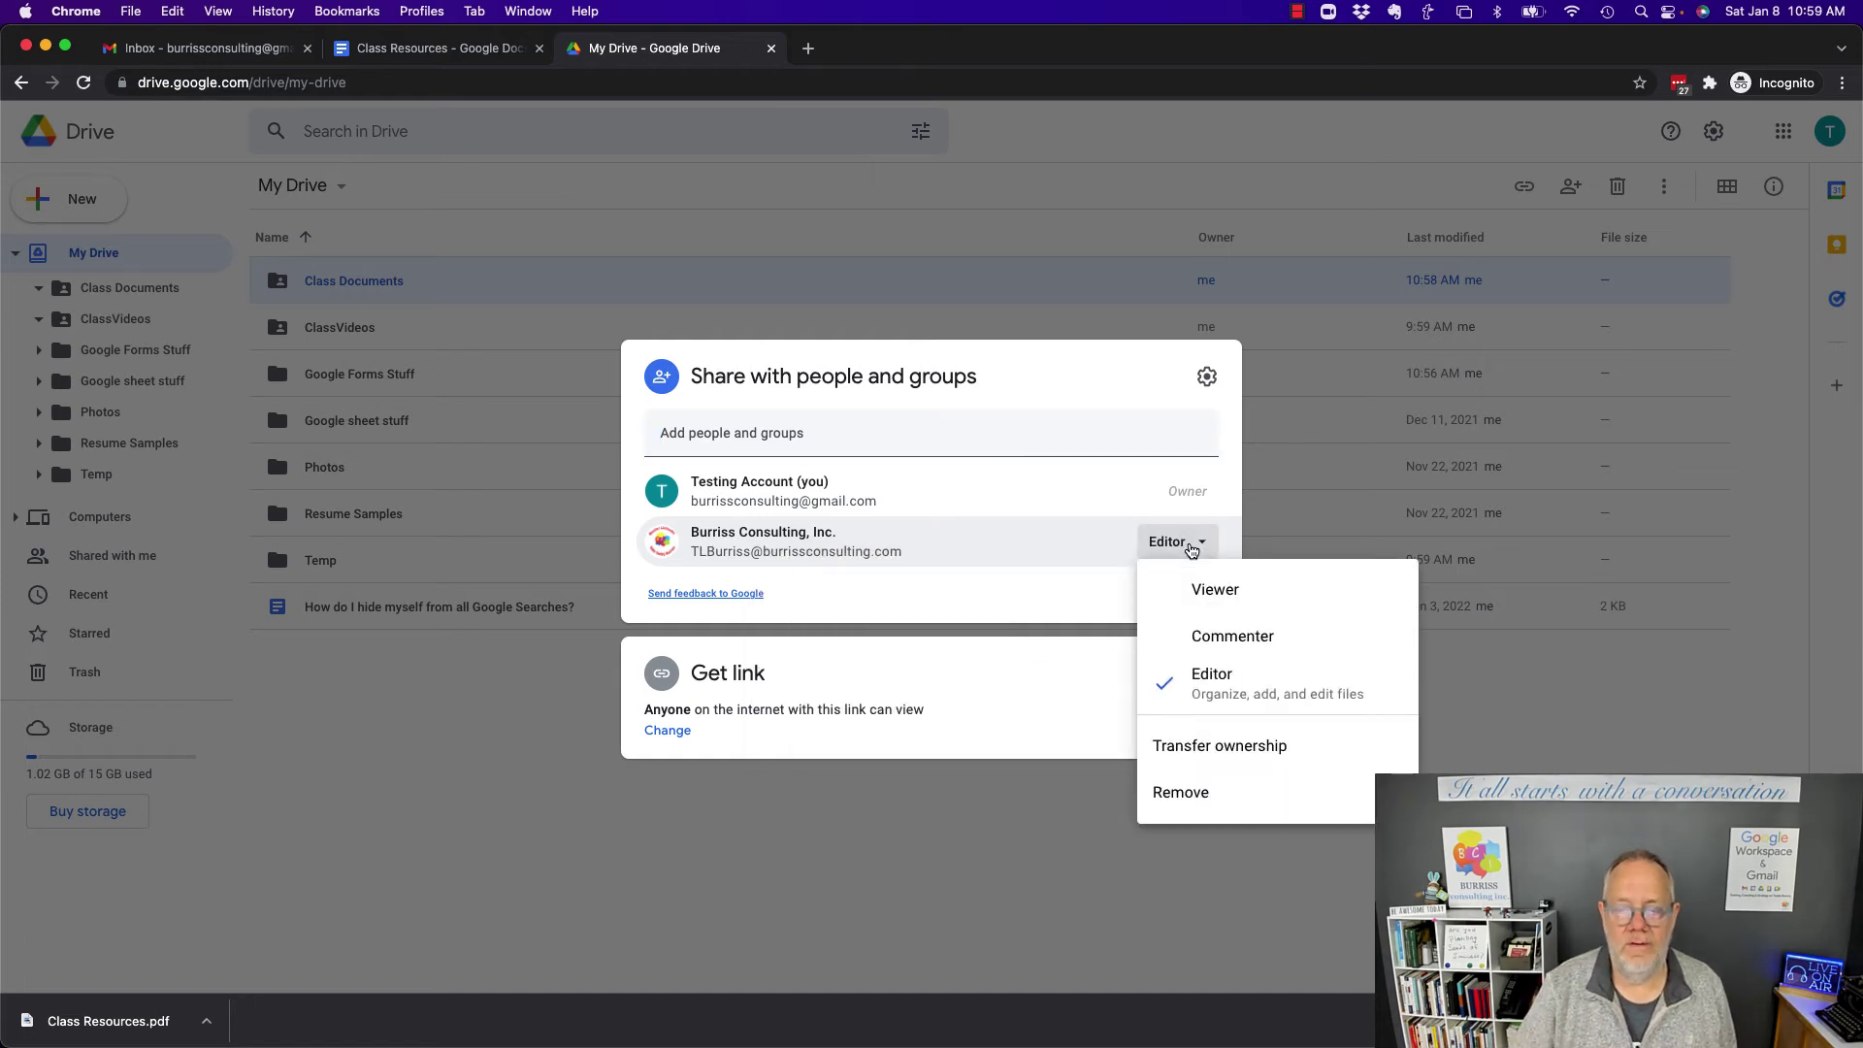
{"action": "left_click", "coordinate": [1184, 794]}
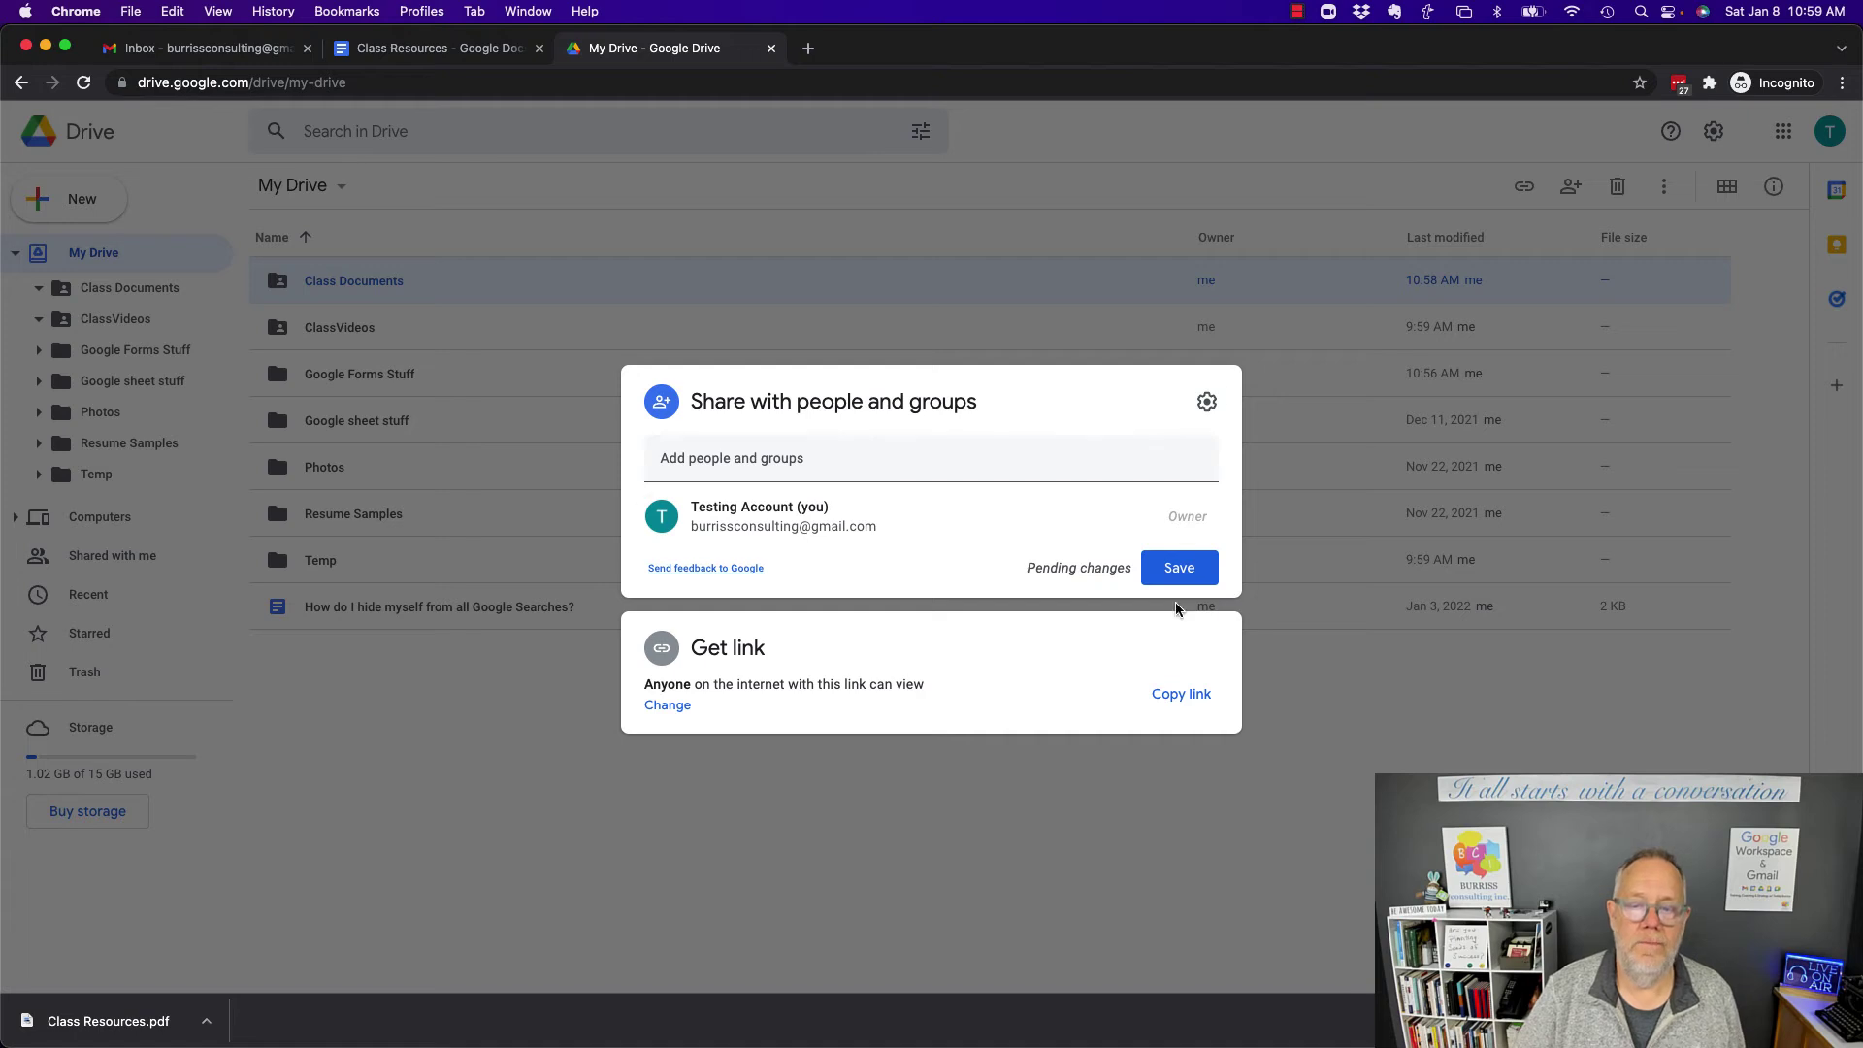
{"action": "left_click", "coordinate": [1179, 571]}
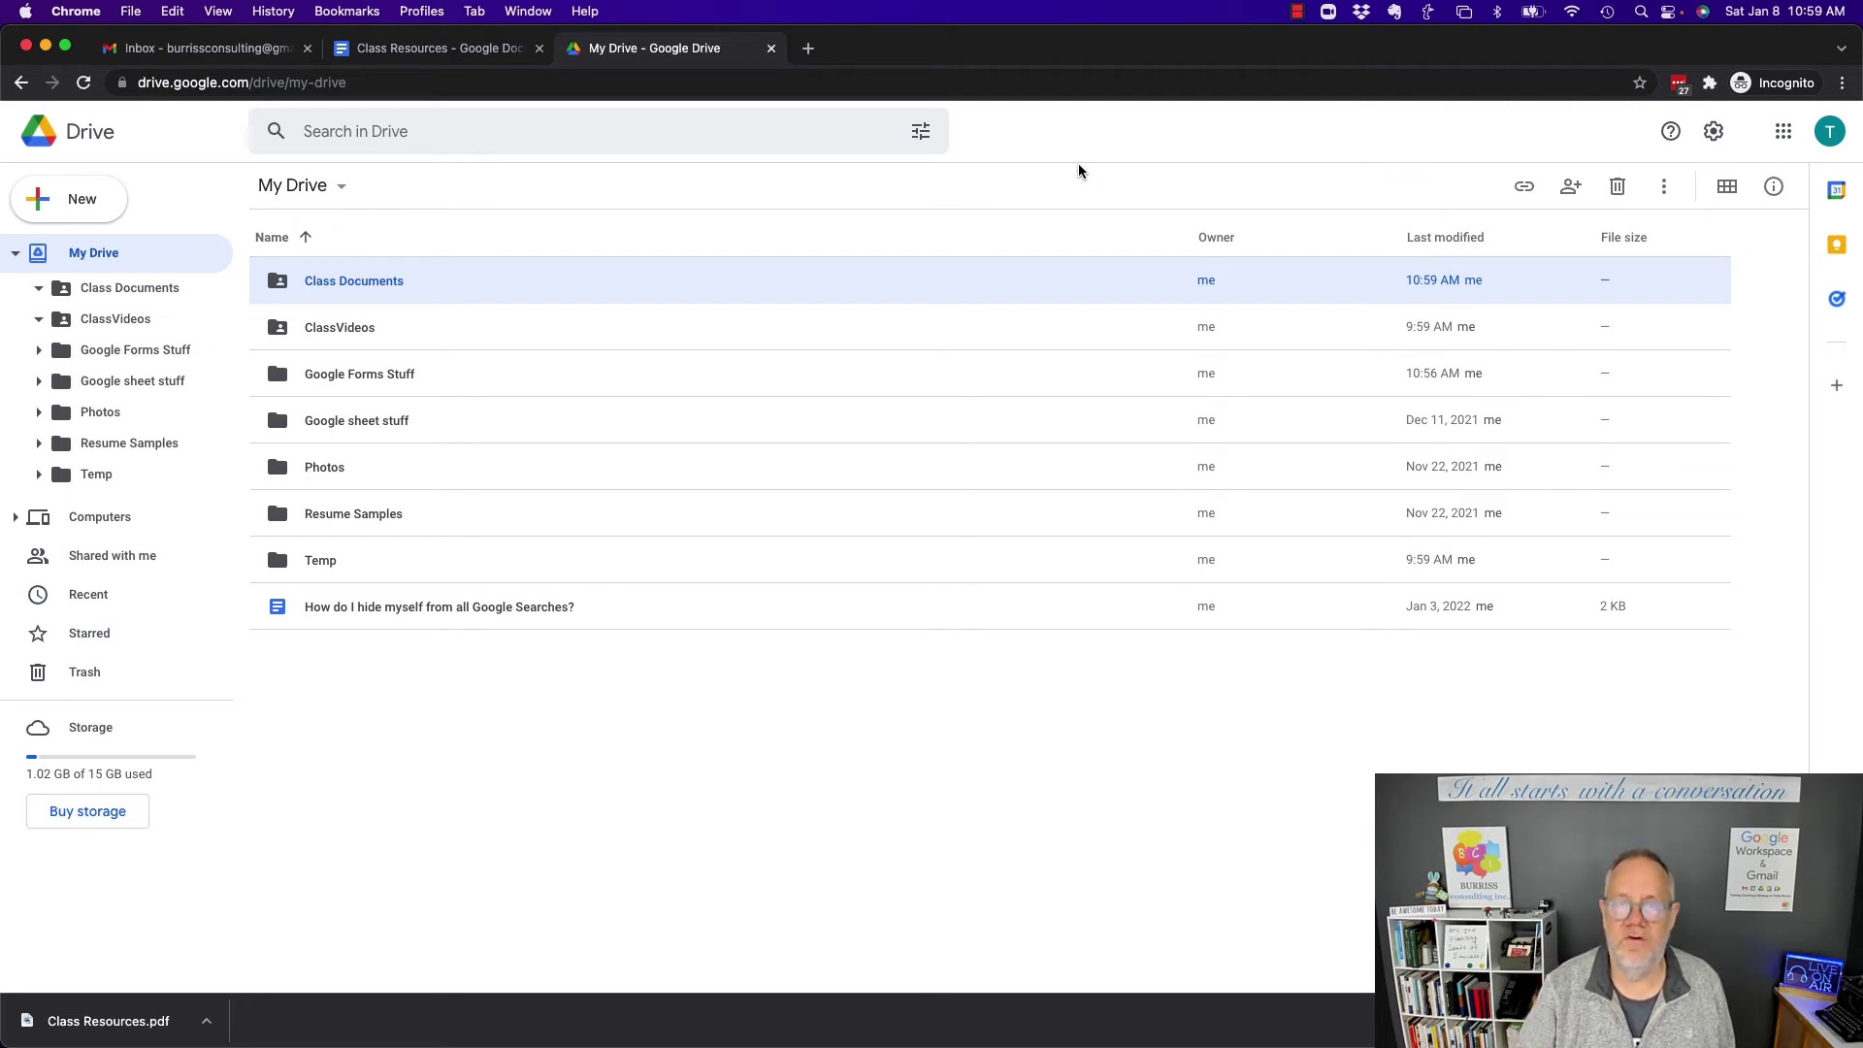
Open Google Drive's terms and policy page and follow its link to the Google Privacy Policy
{"action": "left_click", "coordinate": [1670, 131]}
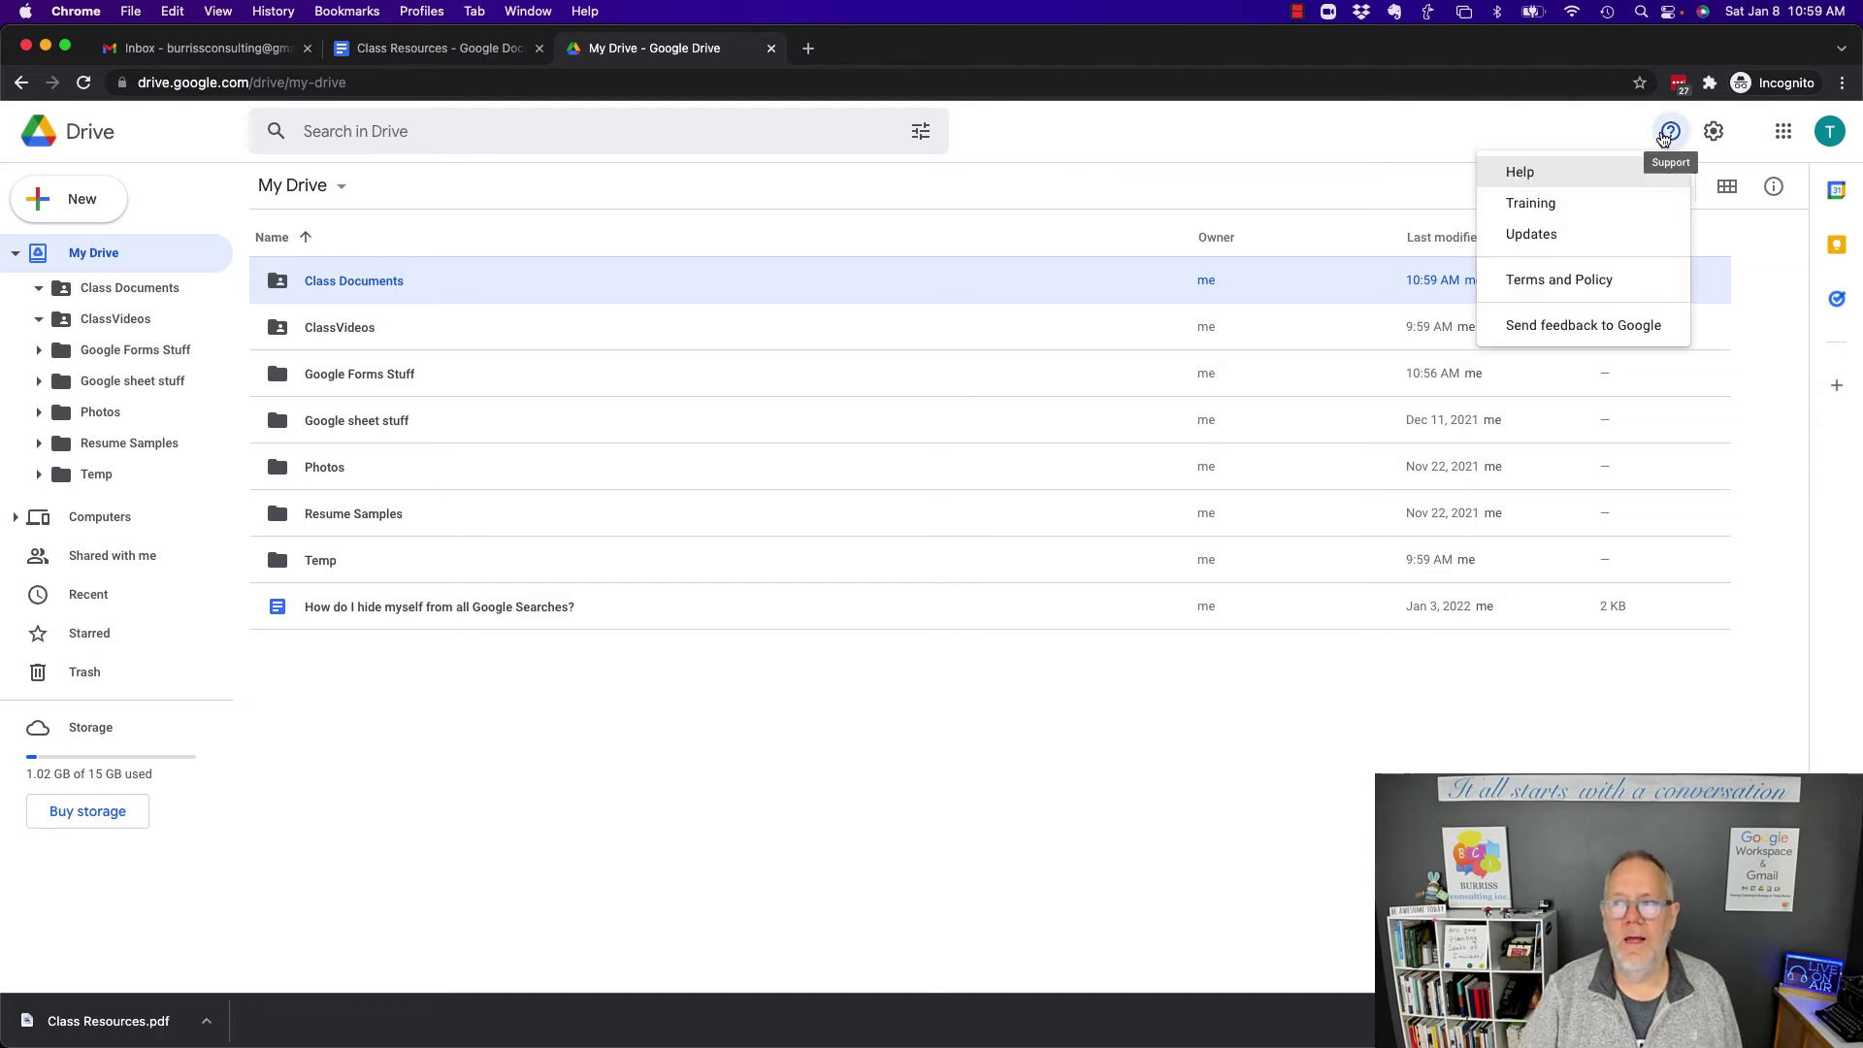
{"action": "left_click", "coordinate": [1540, 282]}
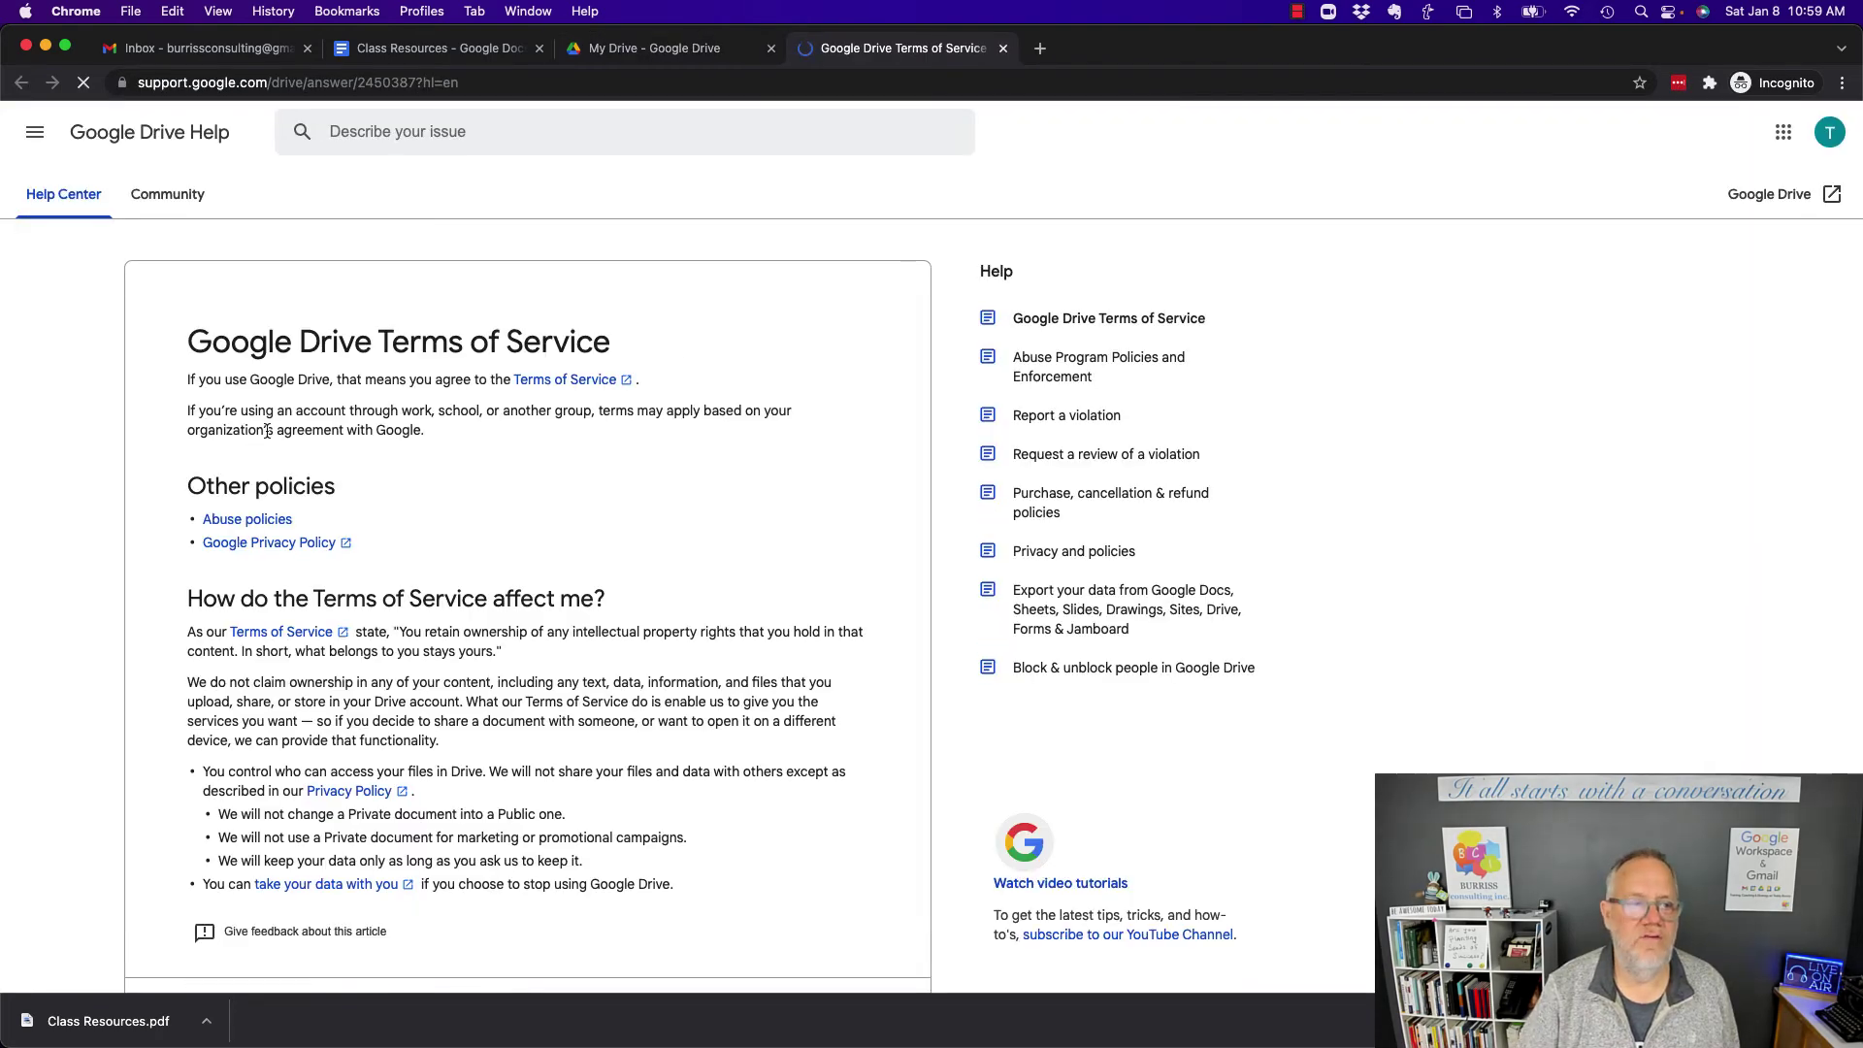
{"action": "left_click", "coordinate": [274, 543]}
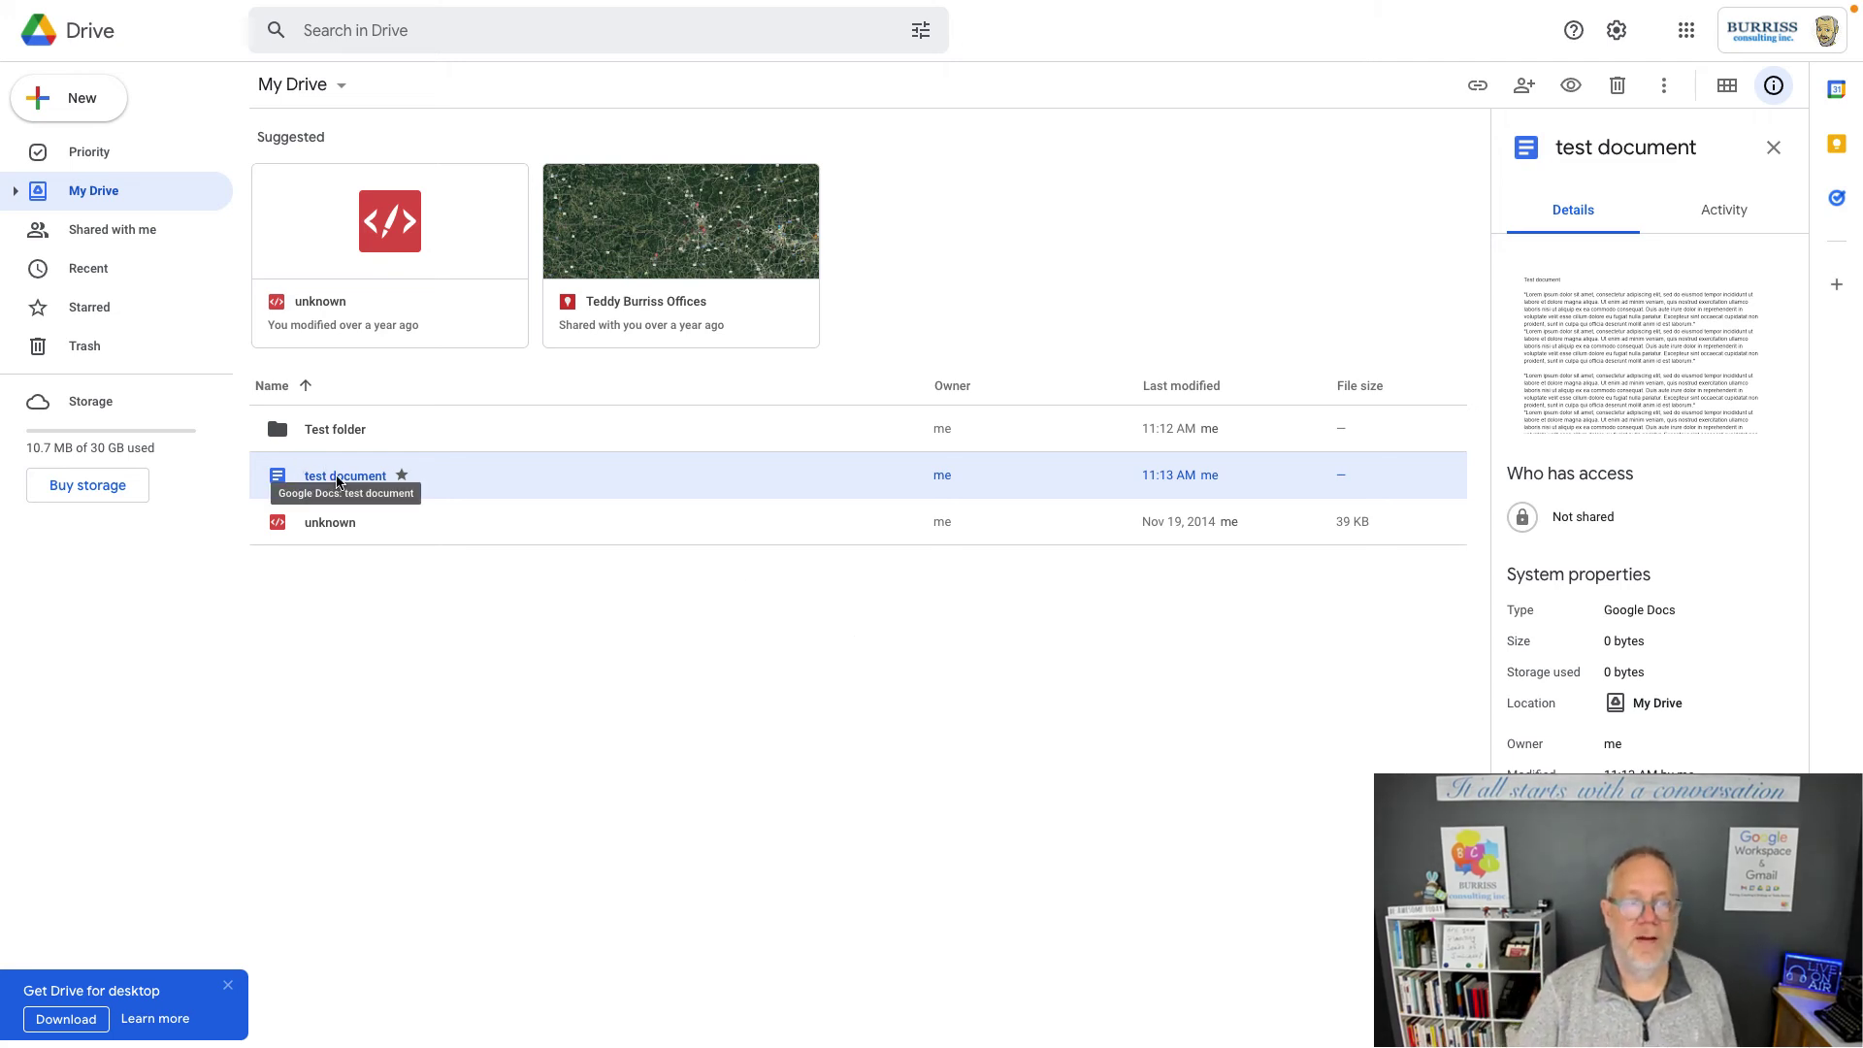
Share the test document's link with Burriss Consulting, Inc. and check the available roles for that group
{"action": "left_click", "coordinate": [1520, 88]}
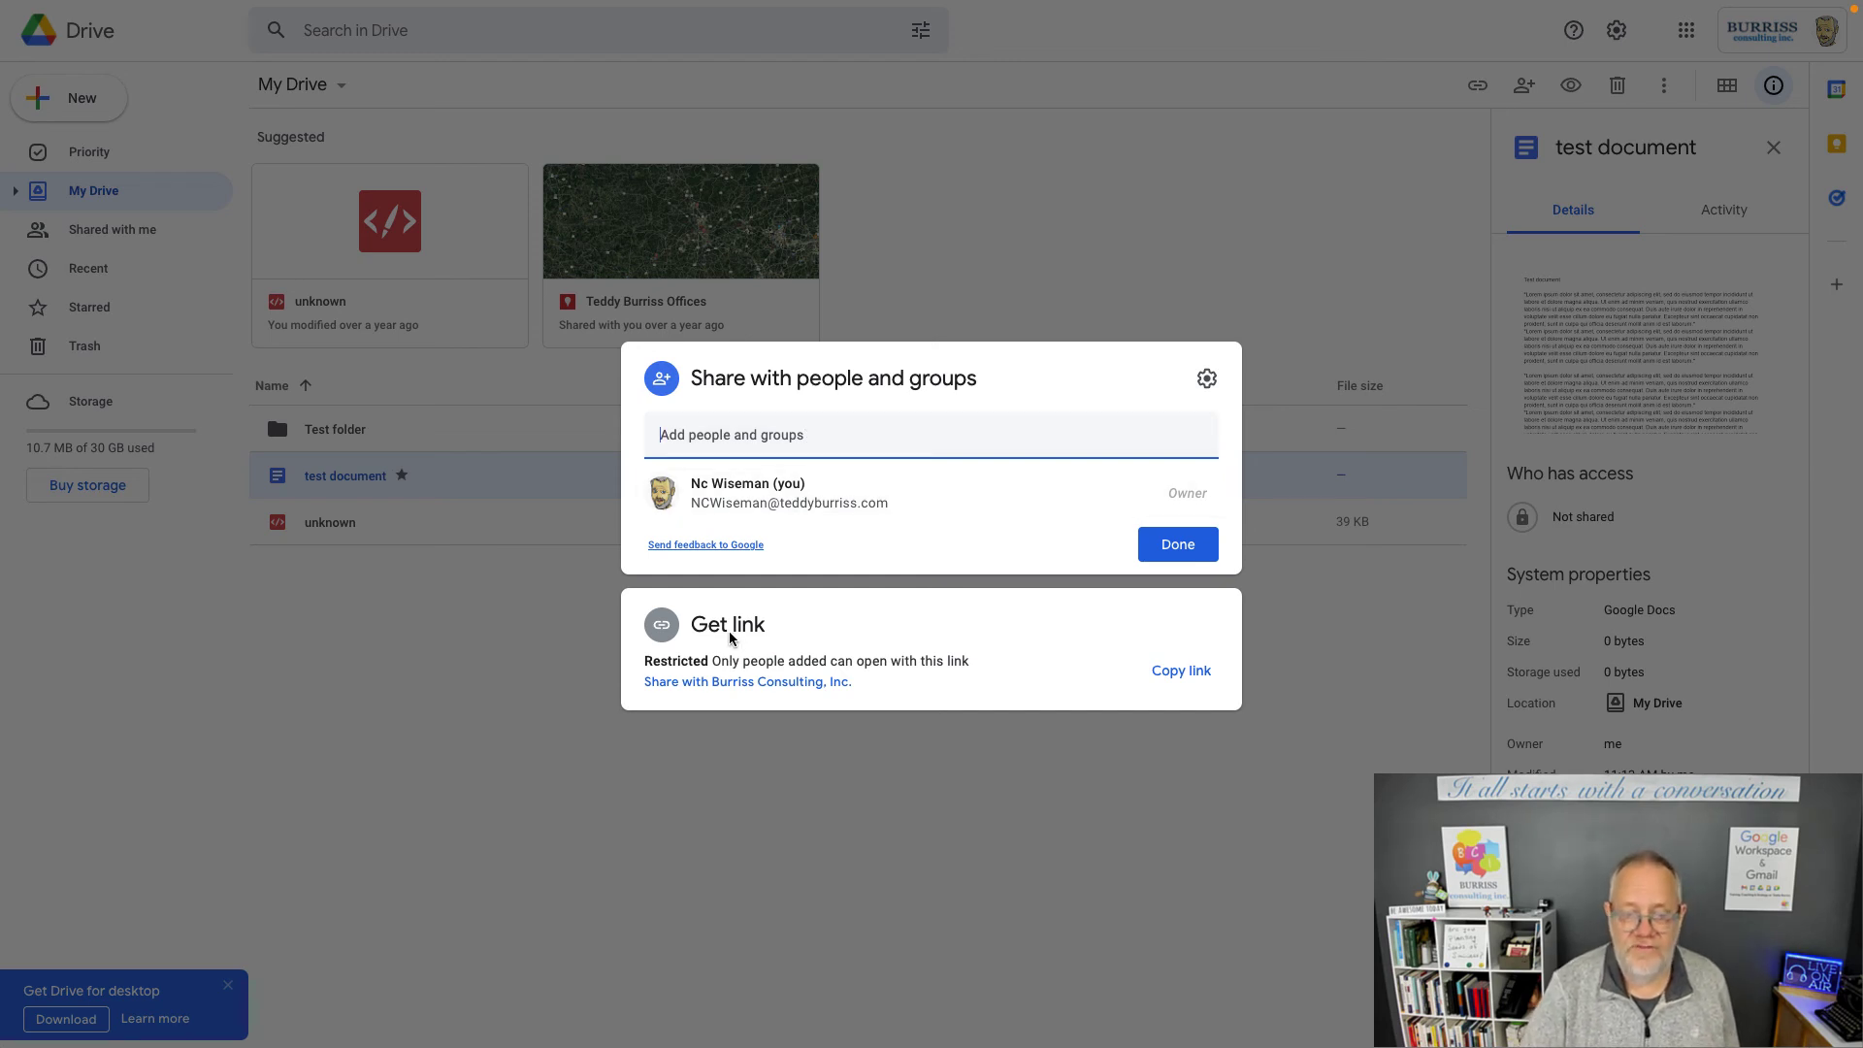
{"action": "left_click", "coordinate": [754, 682]}
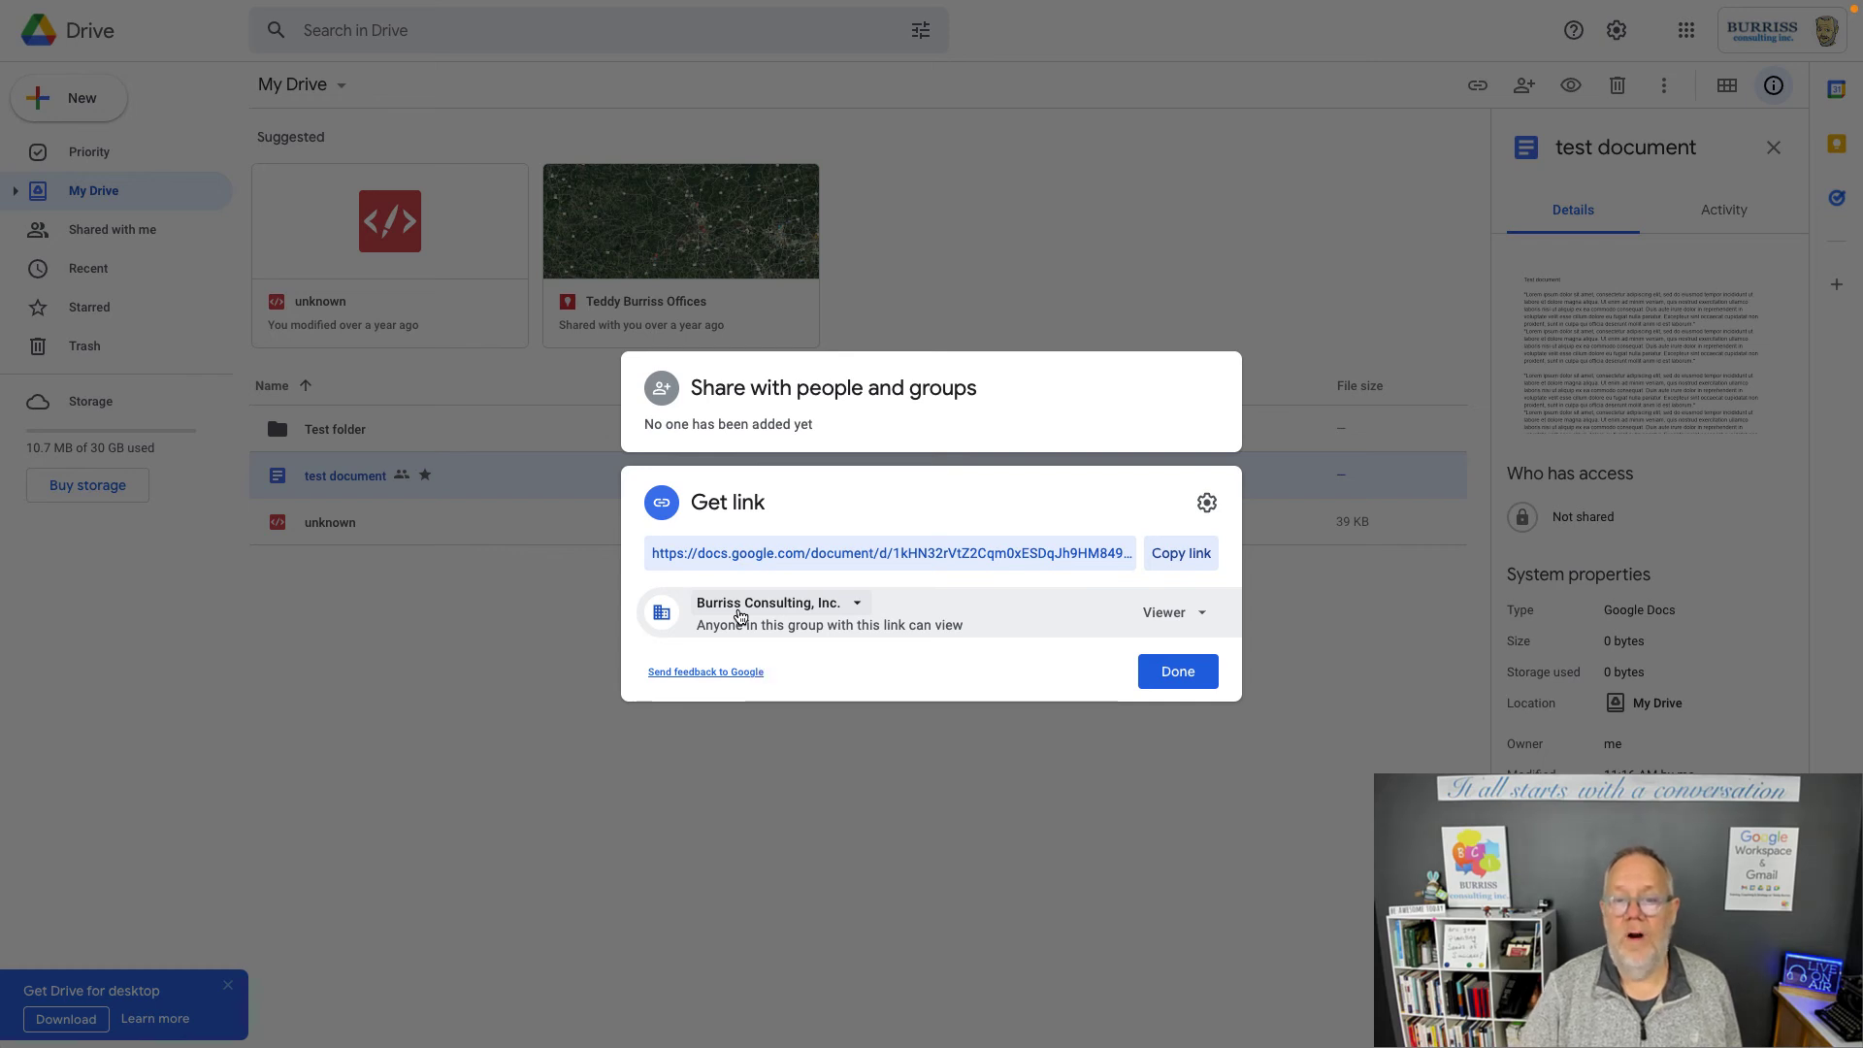
{"action": "left_click", "coordinate": [1152, 622]}
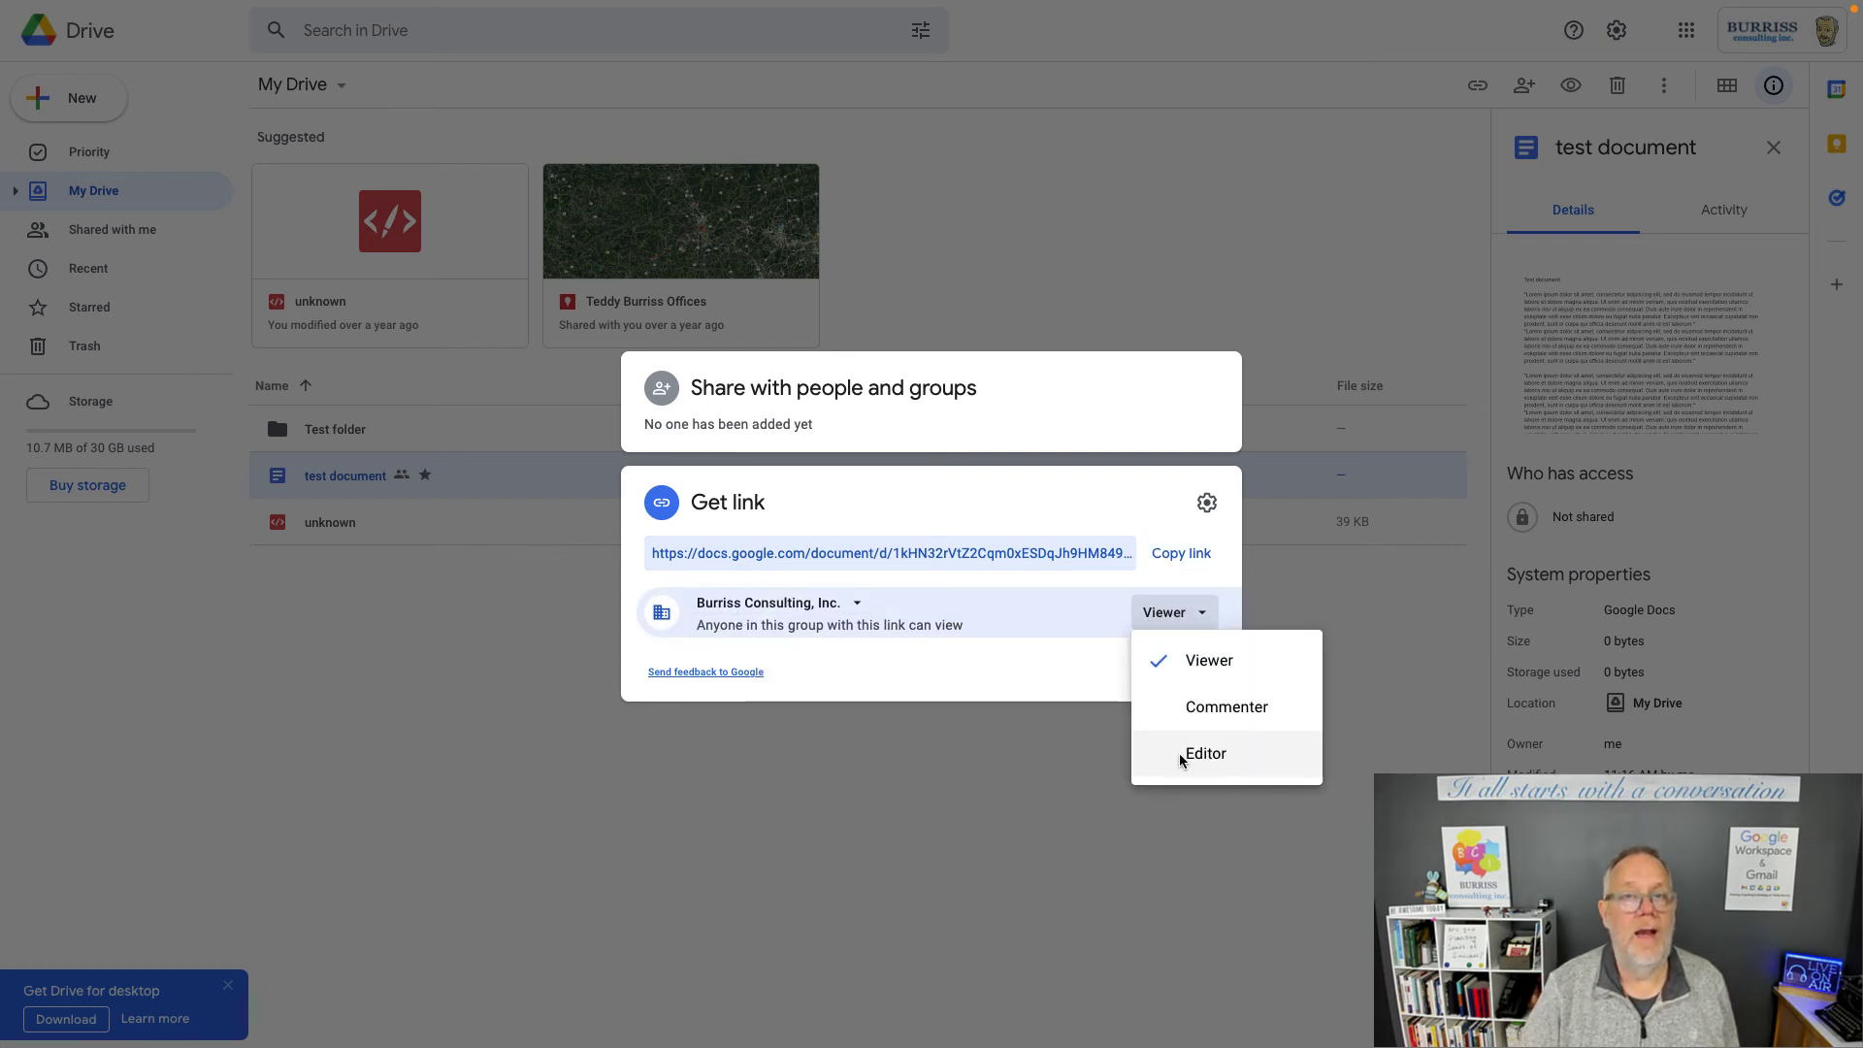
Switch the test document's link access to Anyone with the link and check its role choices
{"action": "left_click", "coordinate": [857, 606]}
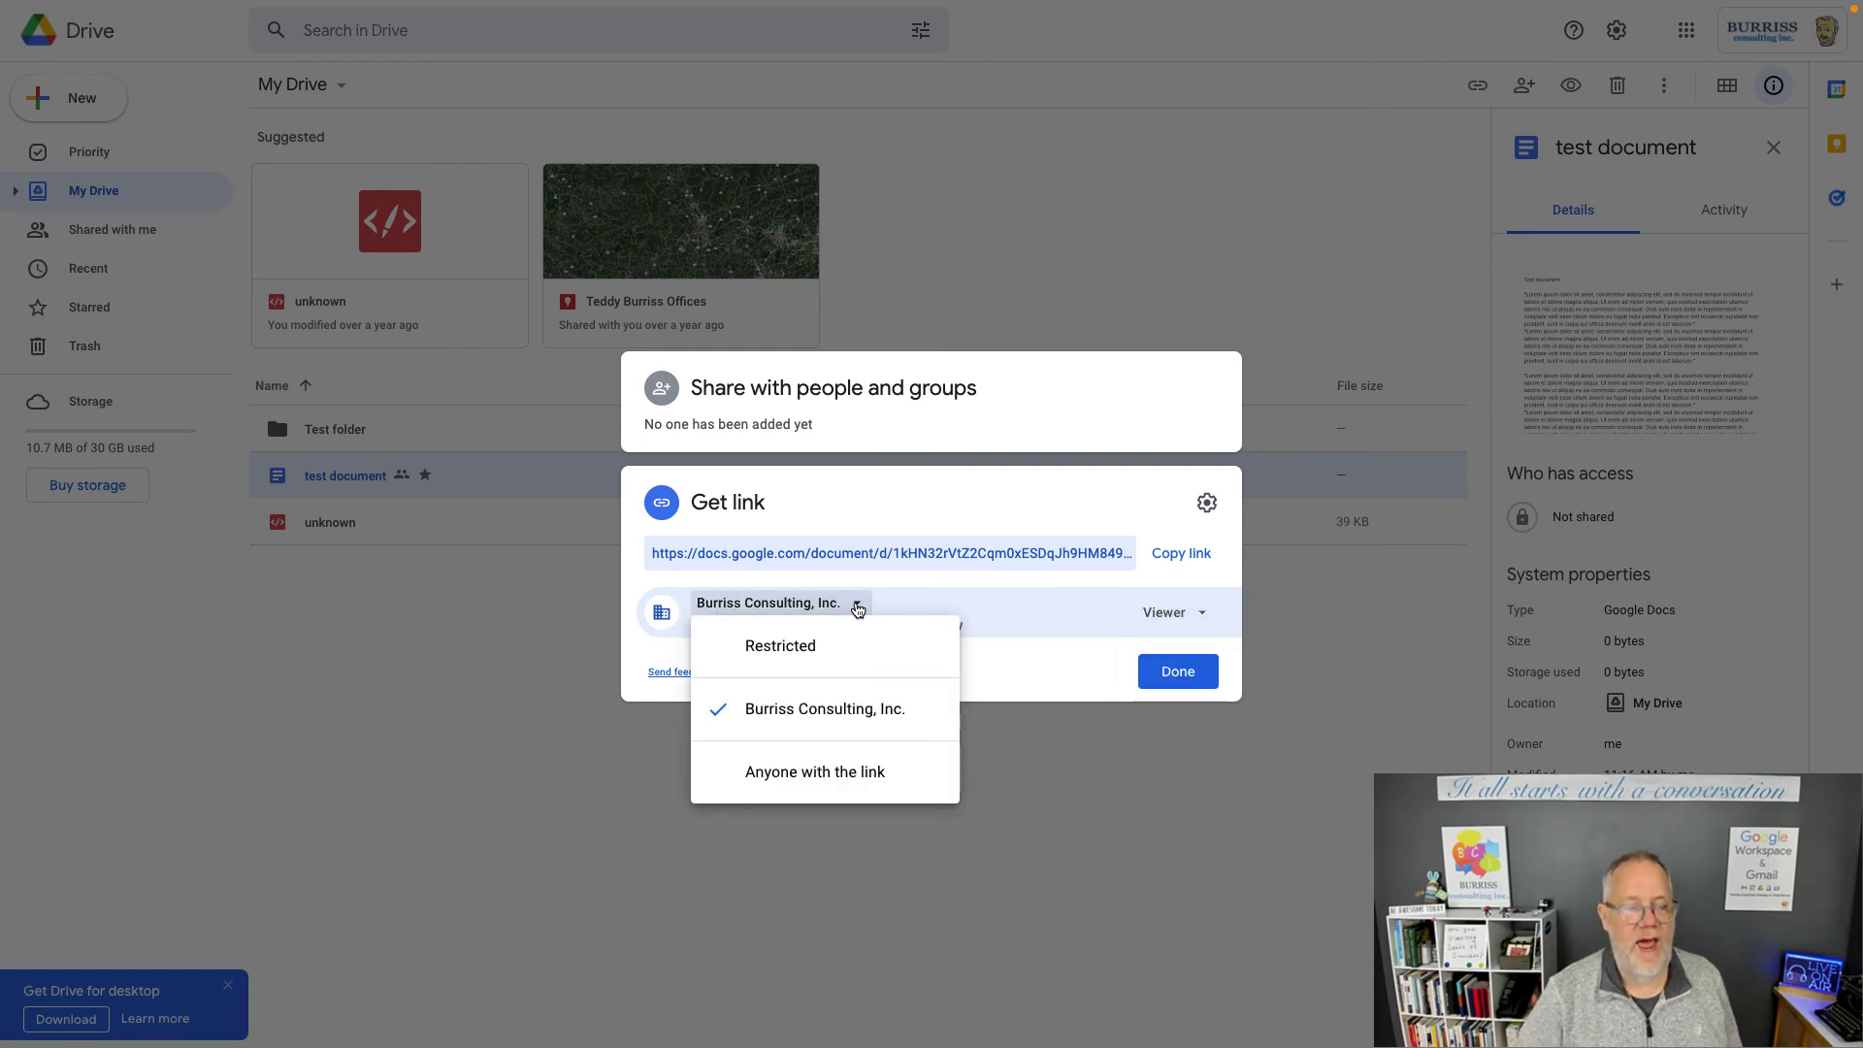
{"action": "left_click", "coordinate": [767, 773]}
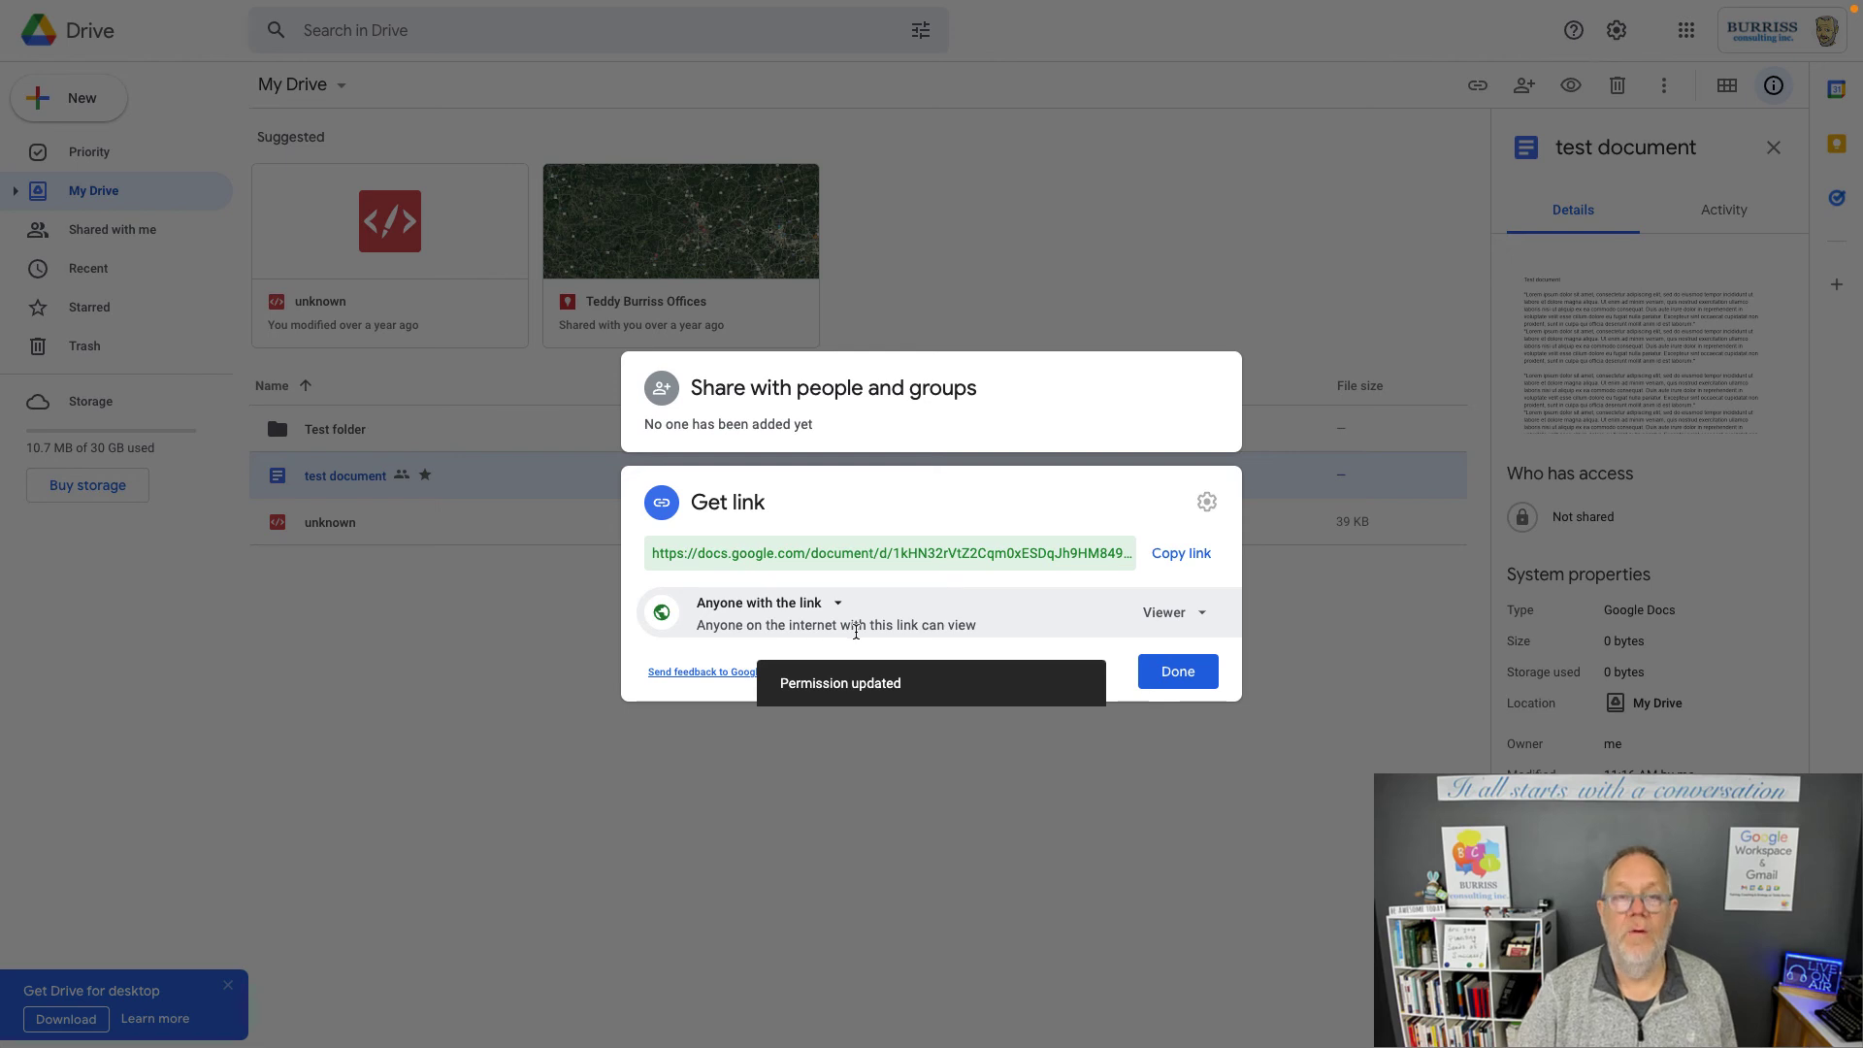
{"action": "left_click", "coordinate": [1184, 619]}
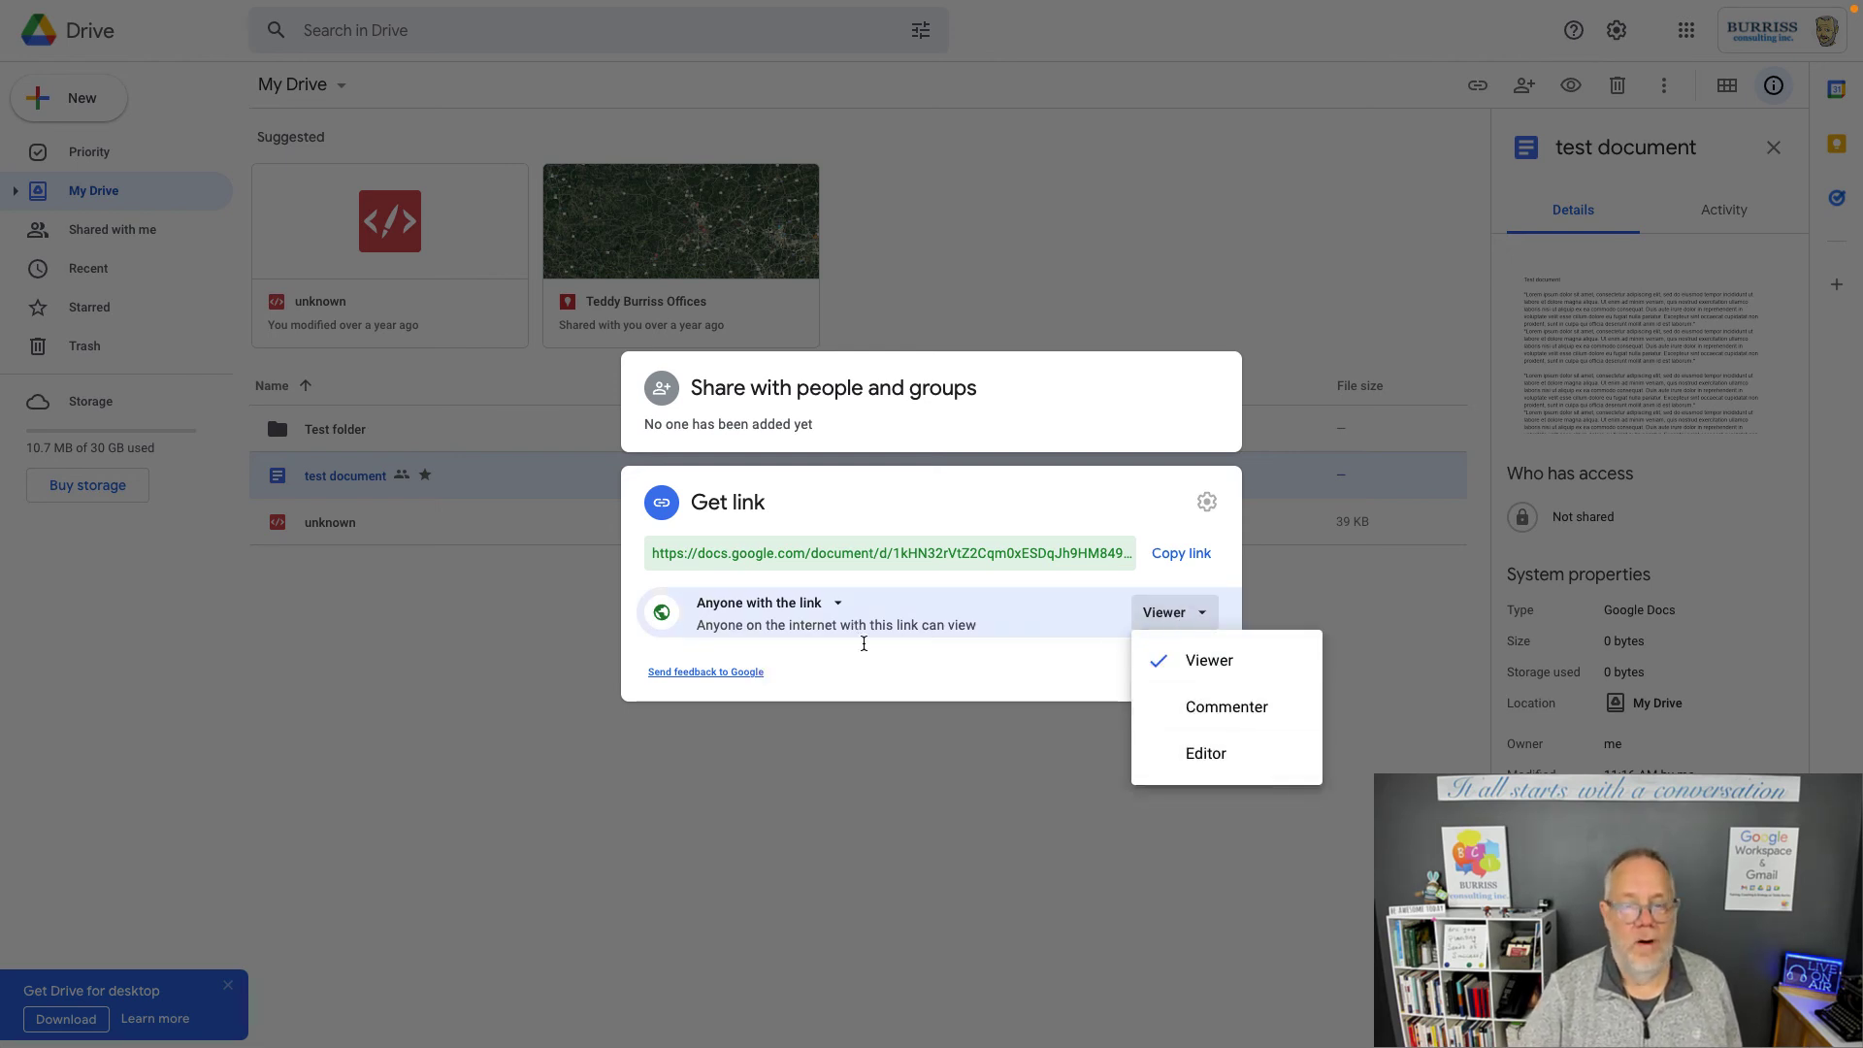
Set the test document's link access to Restricted and finish sharing
{"action": "left_click", "coordinate": [793, 610]}
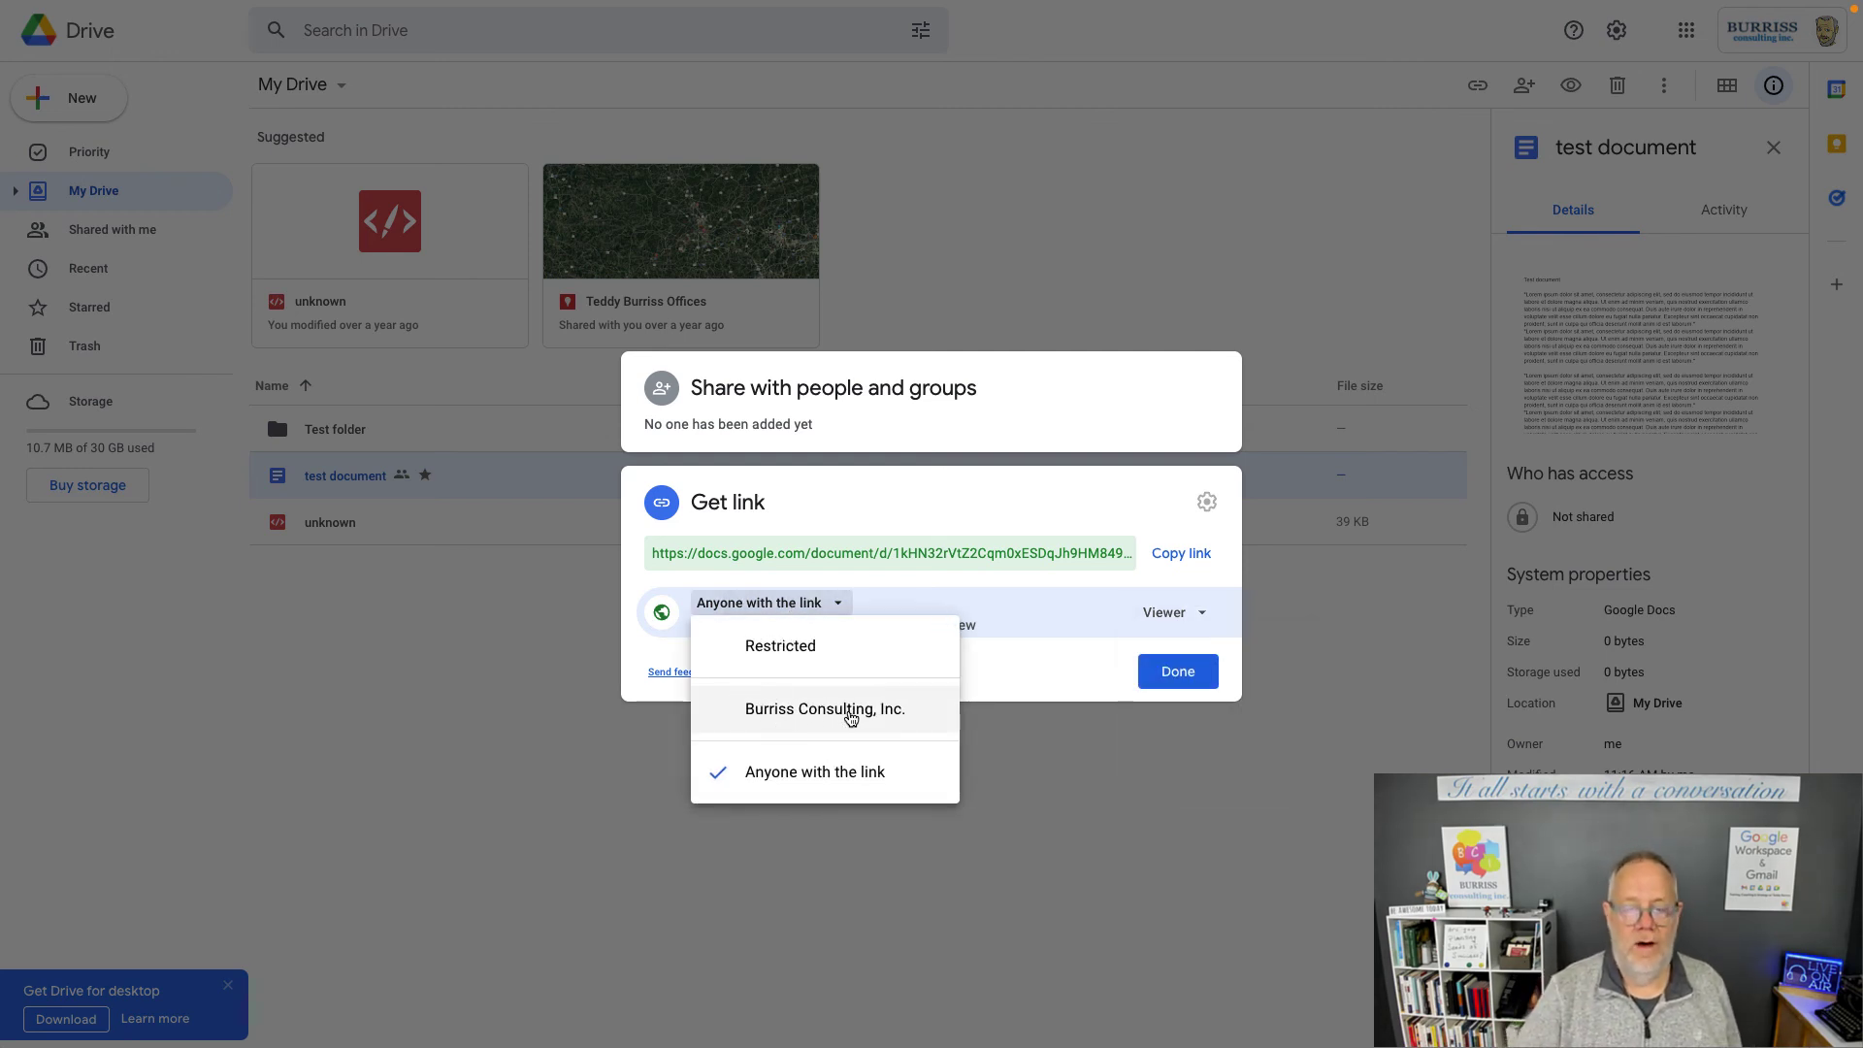
{"action": "left_click", "coordinate": [780, 645]}
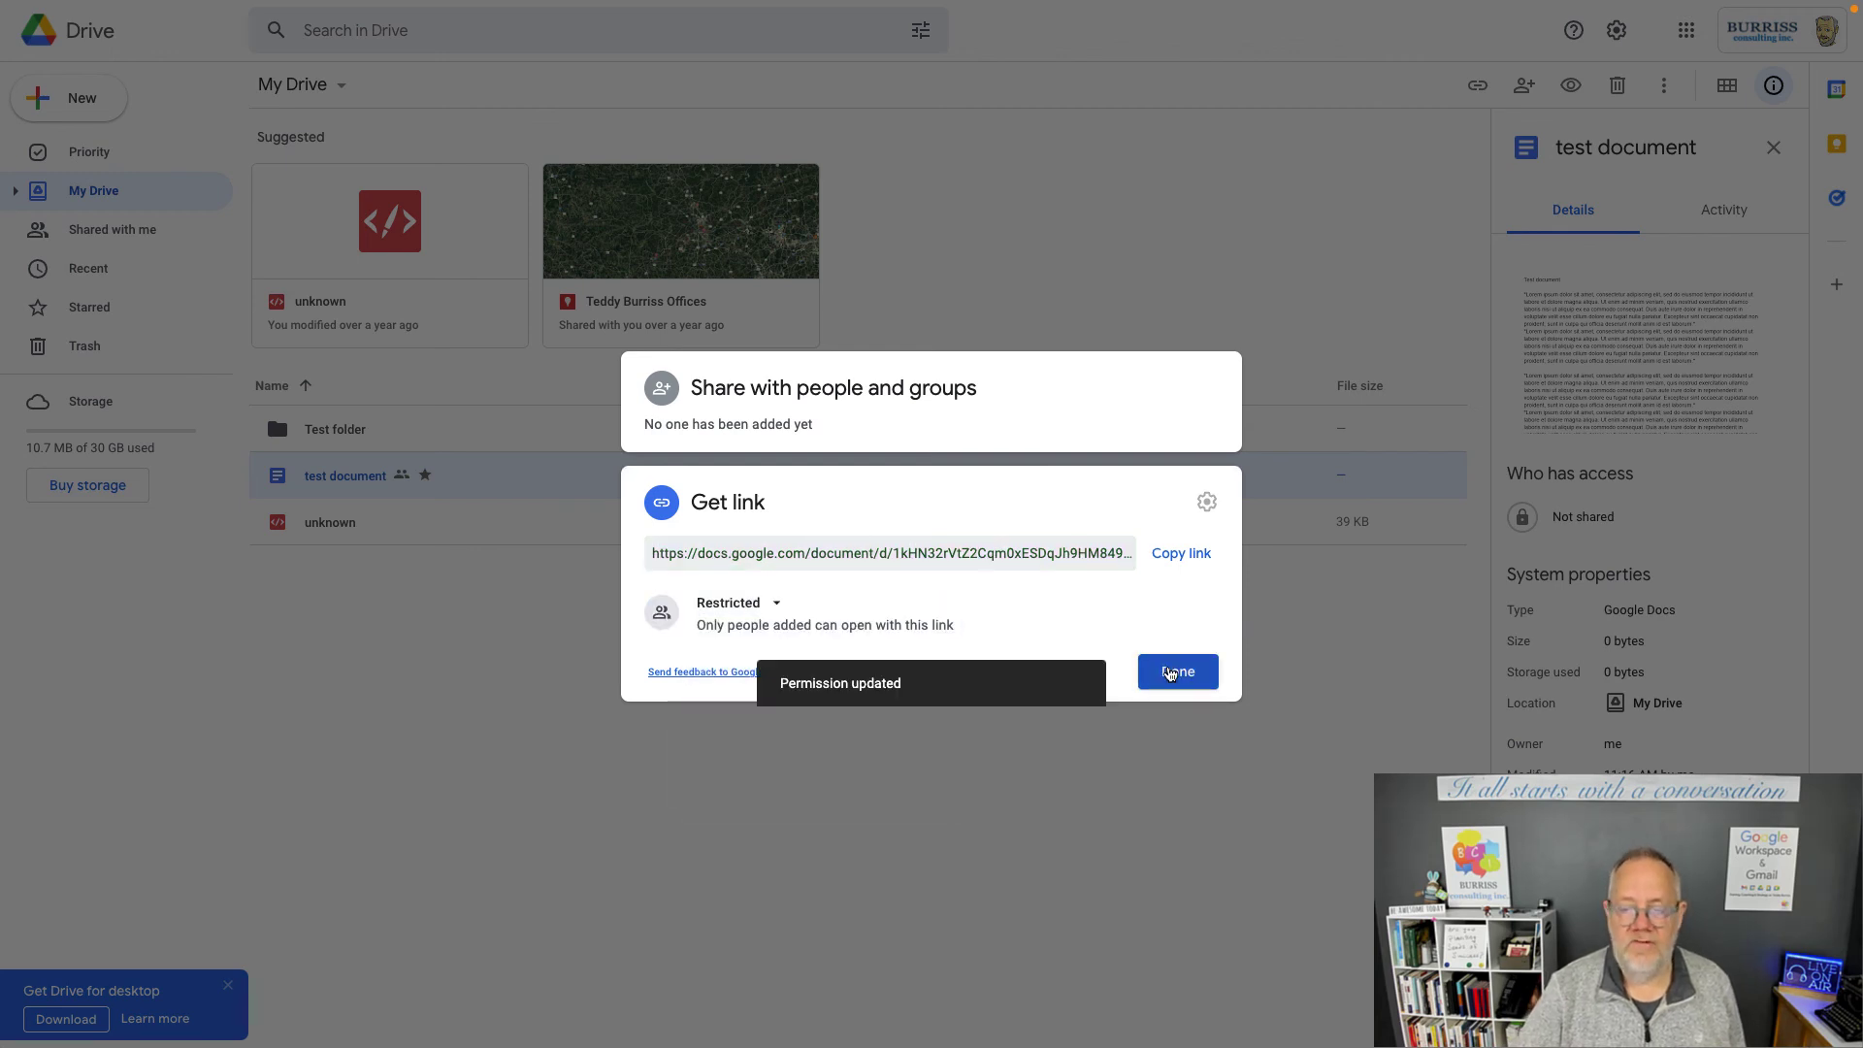
{"action": "left_click", "coordinate": [1169, 674]}
Share the Test folder's link with Burriss Consulting, Inc. and check the available roles for that group
{"action": "left_click", "coordinate": [335, 430]}
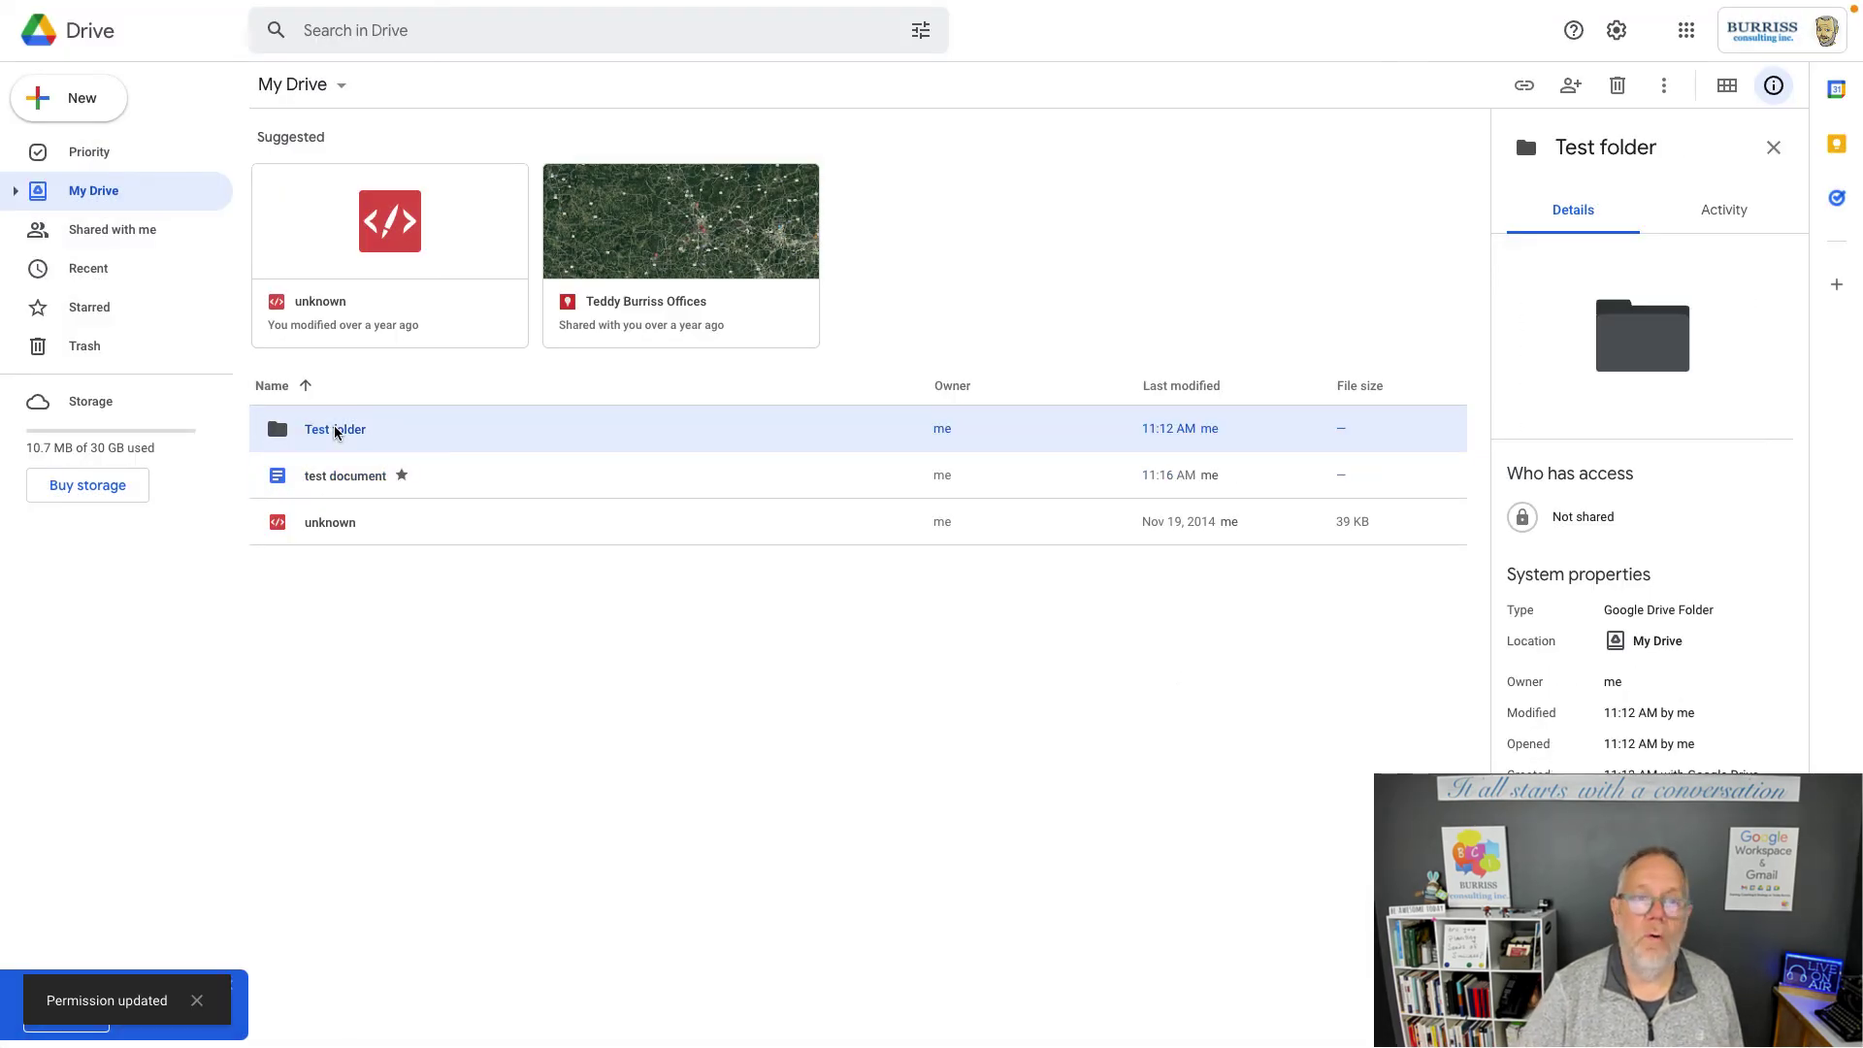
{"action": "left_click", "coordinate": [18, 192]}
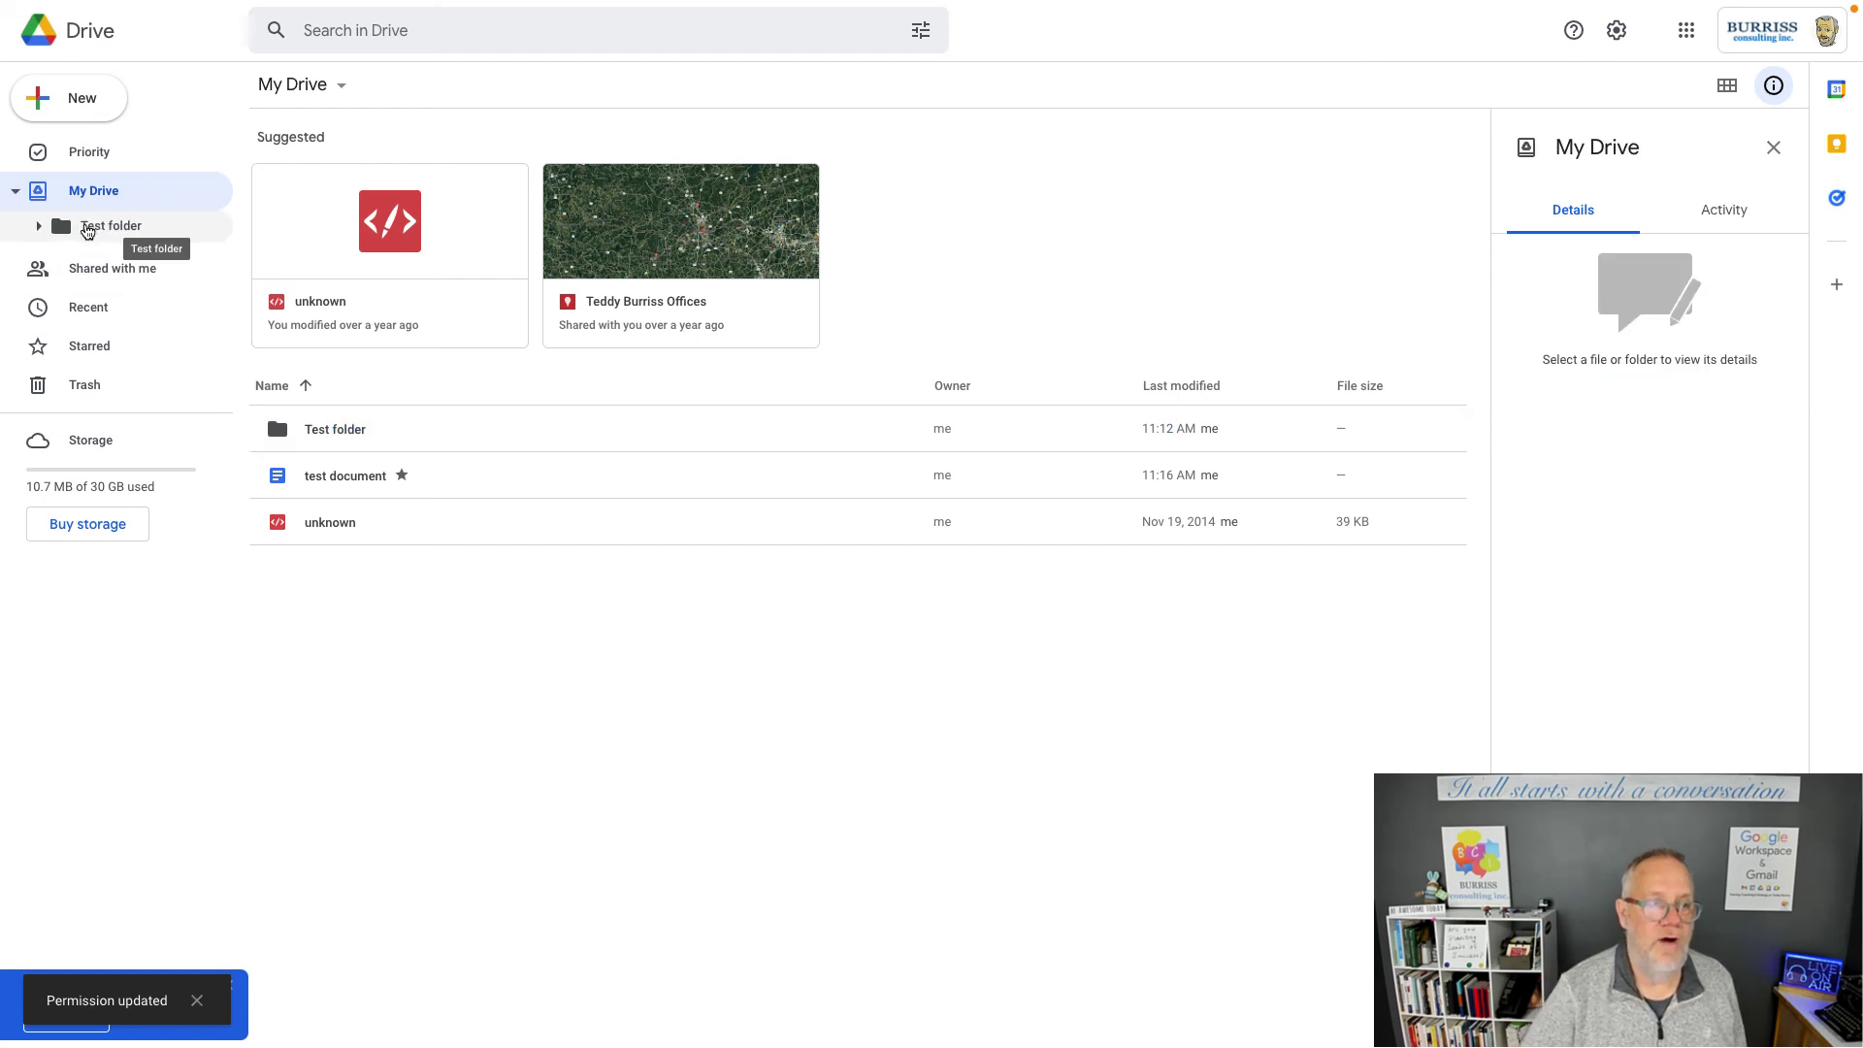
{"action": "right_click", "coordinate": [86, 231]}
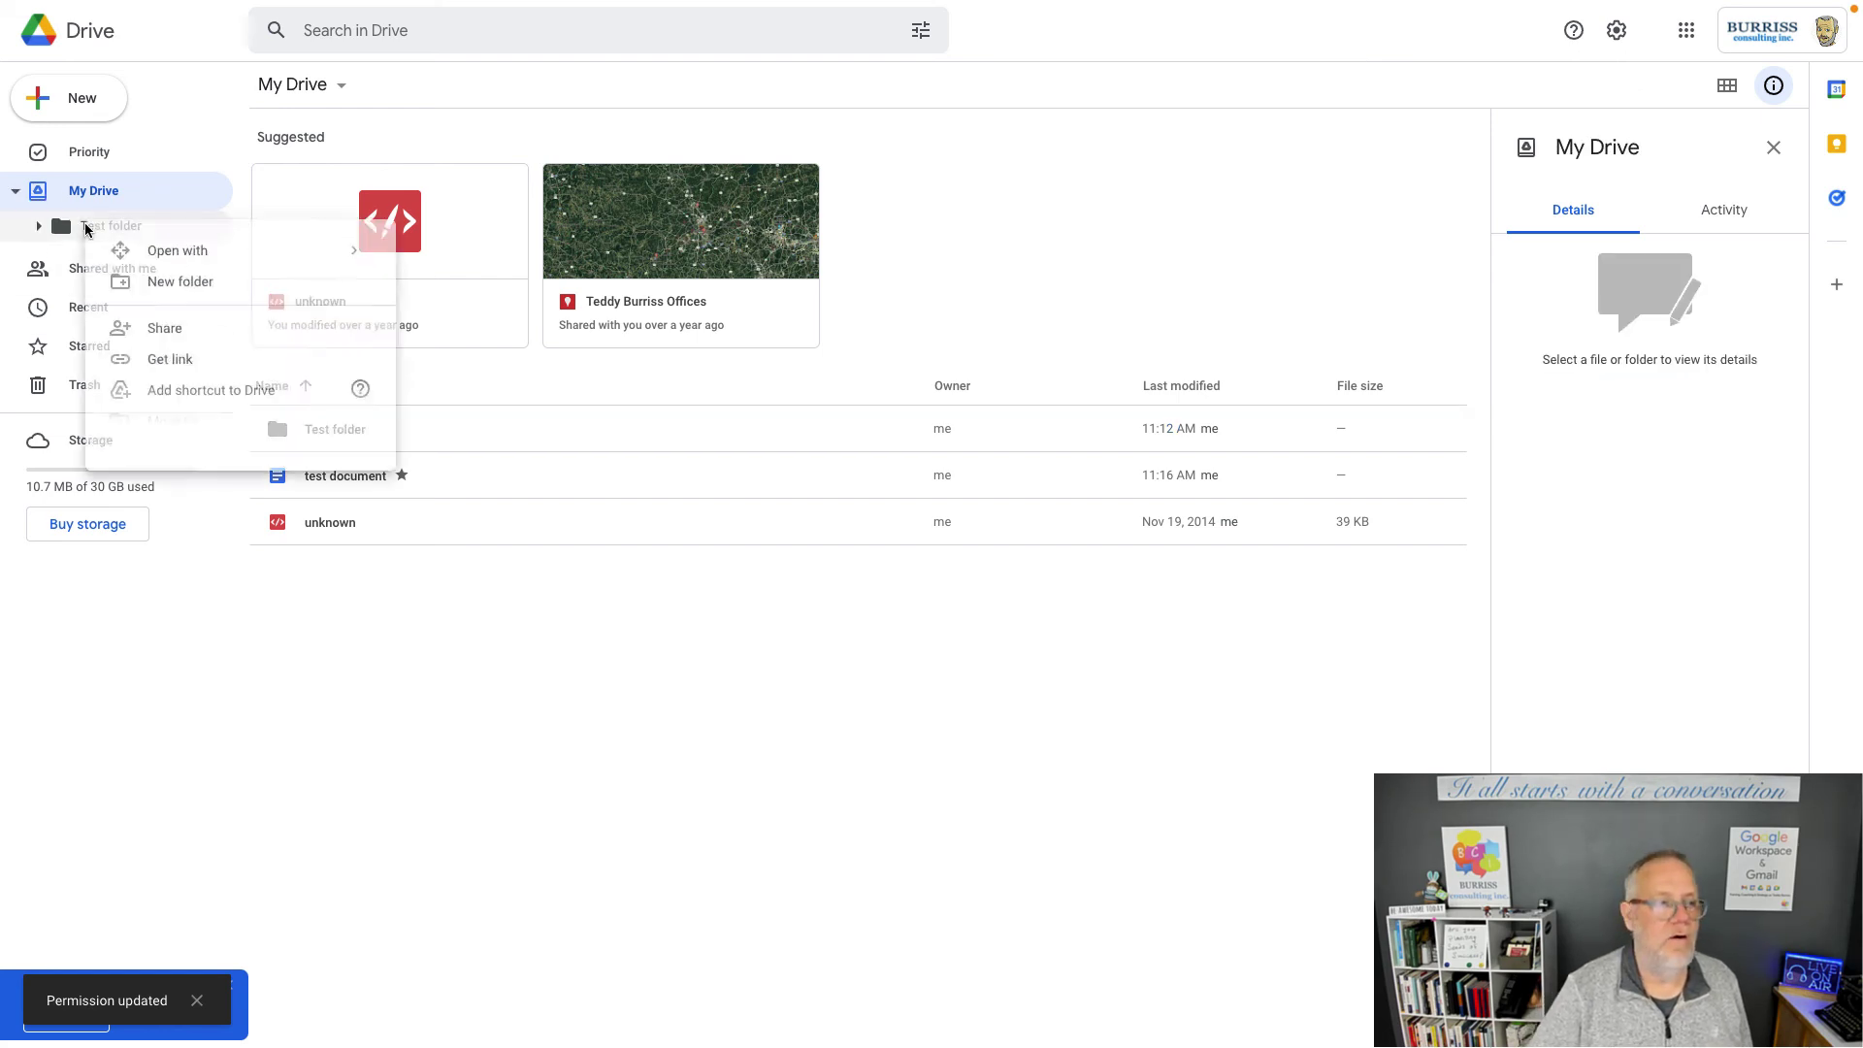
{"action": "left_click", "coordinate": [159, 337]}
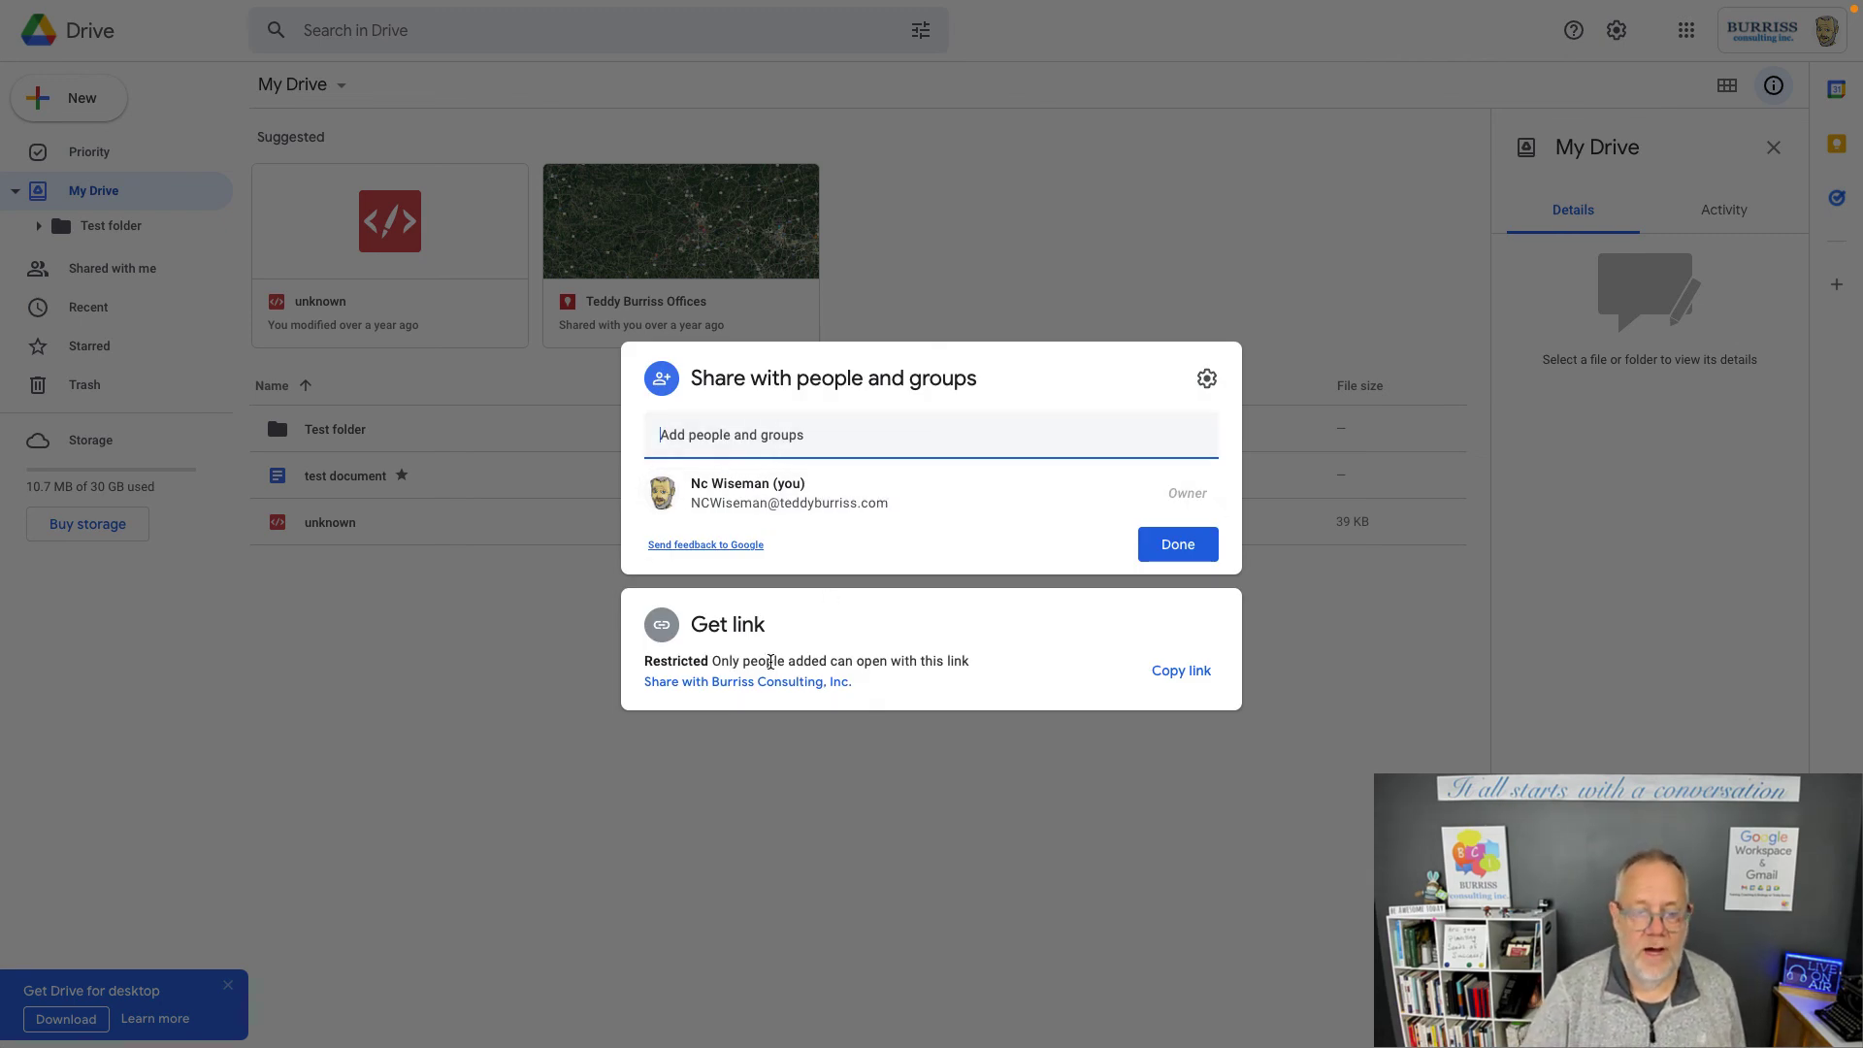
{"action": "left_click", "coordinate": [733, 682]}
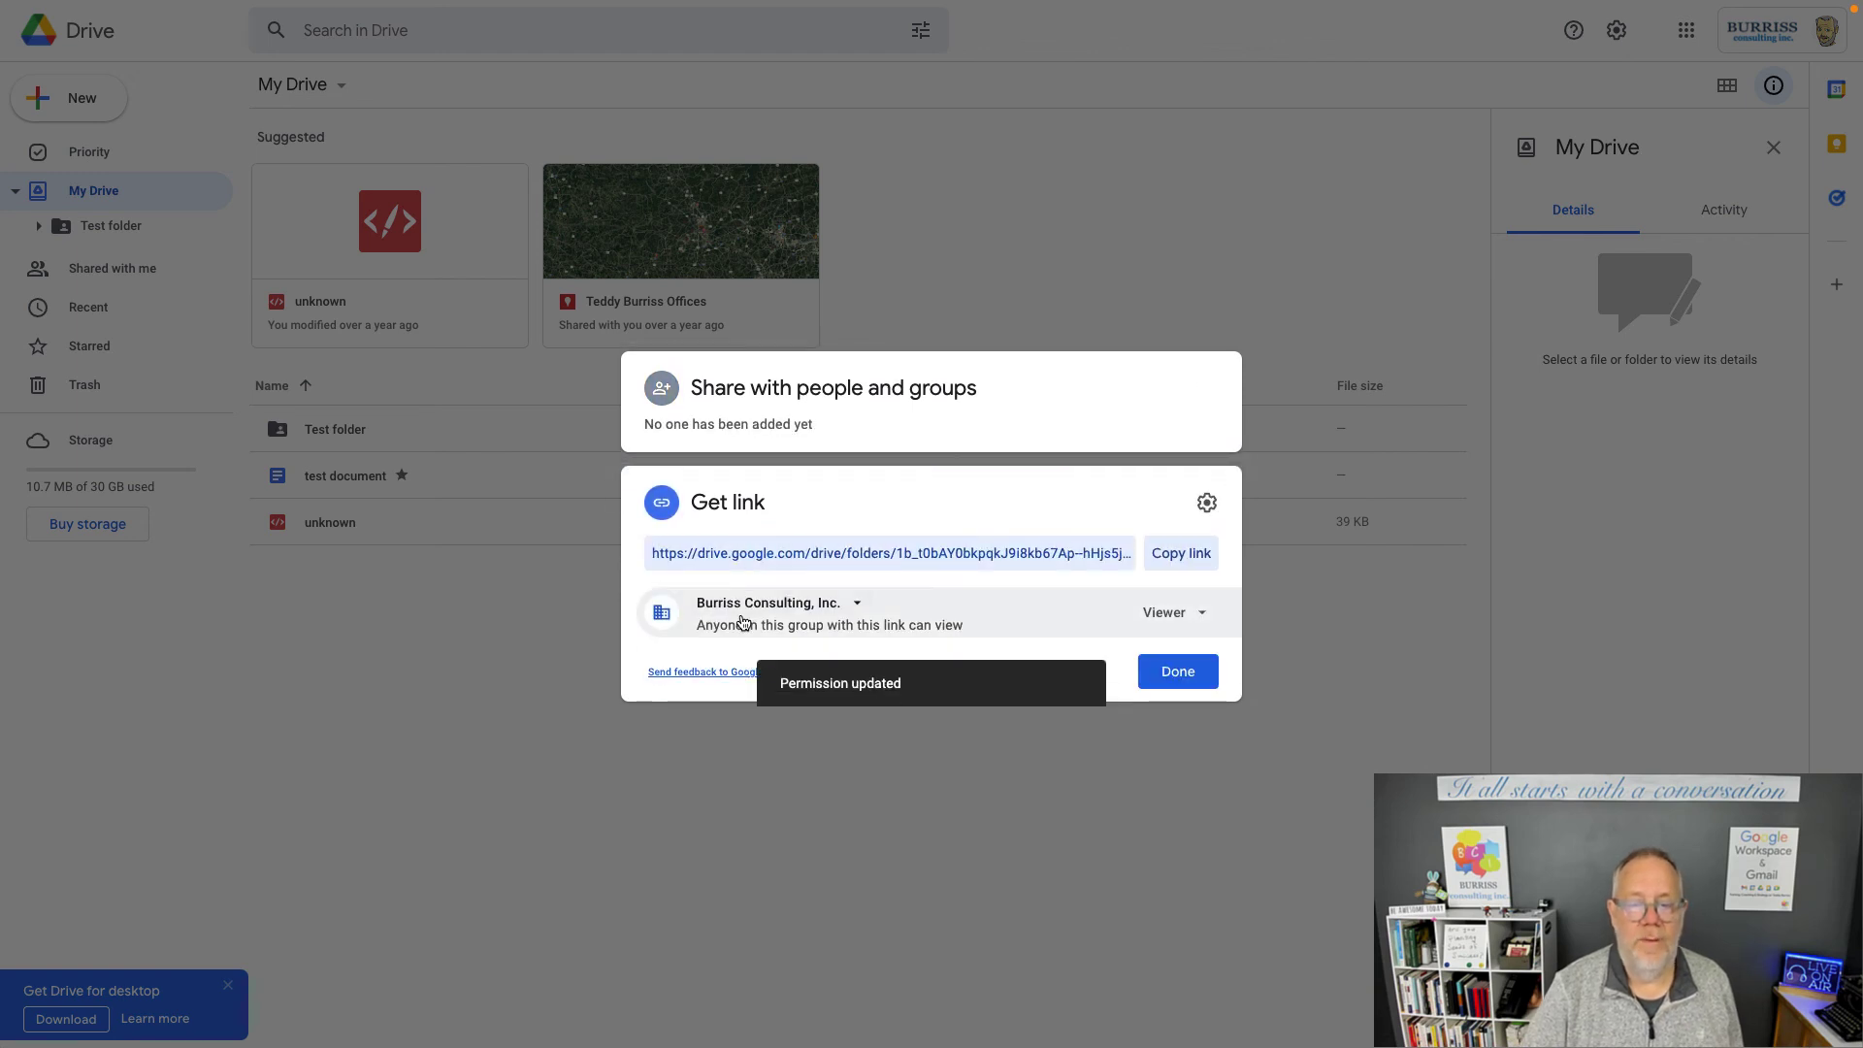
{"action": "left_click", "coordinate": [1172, 619]}
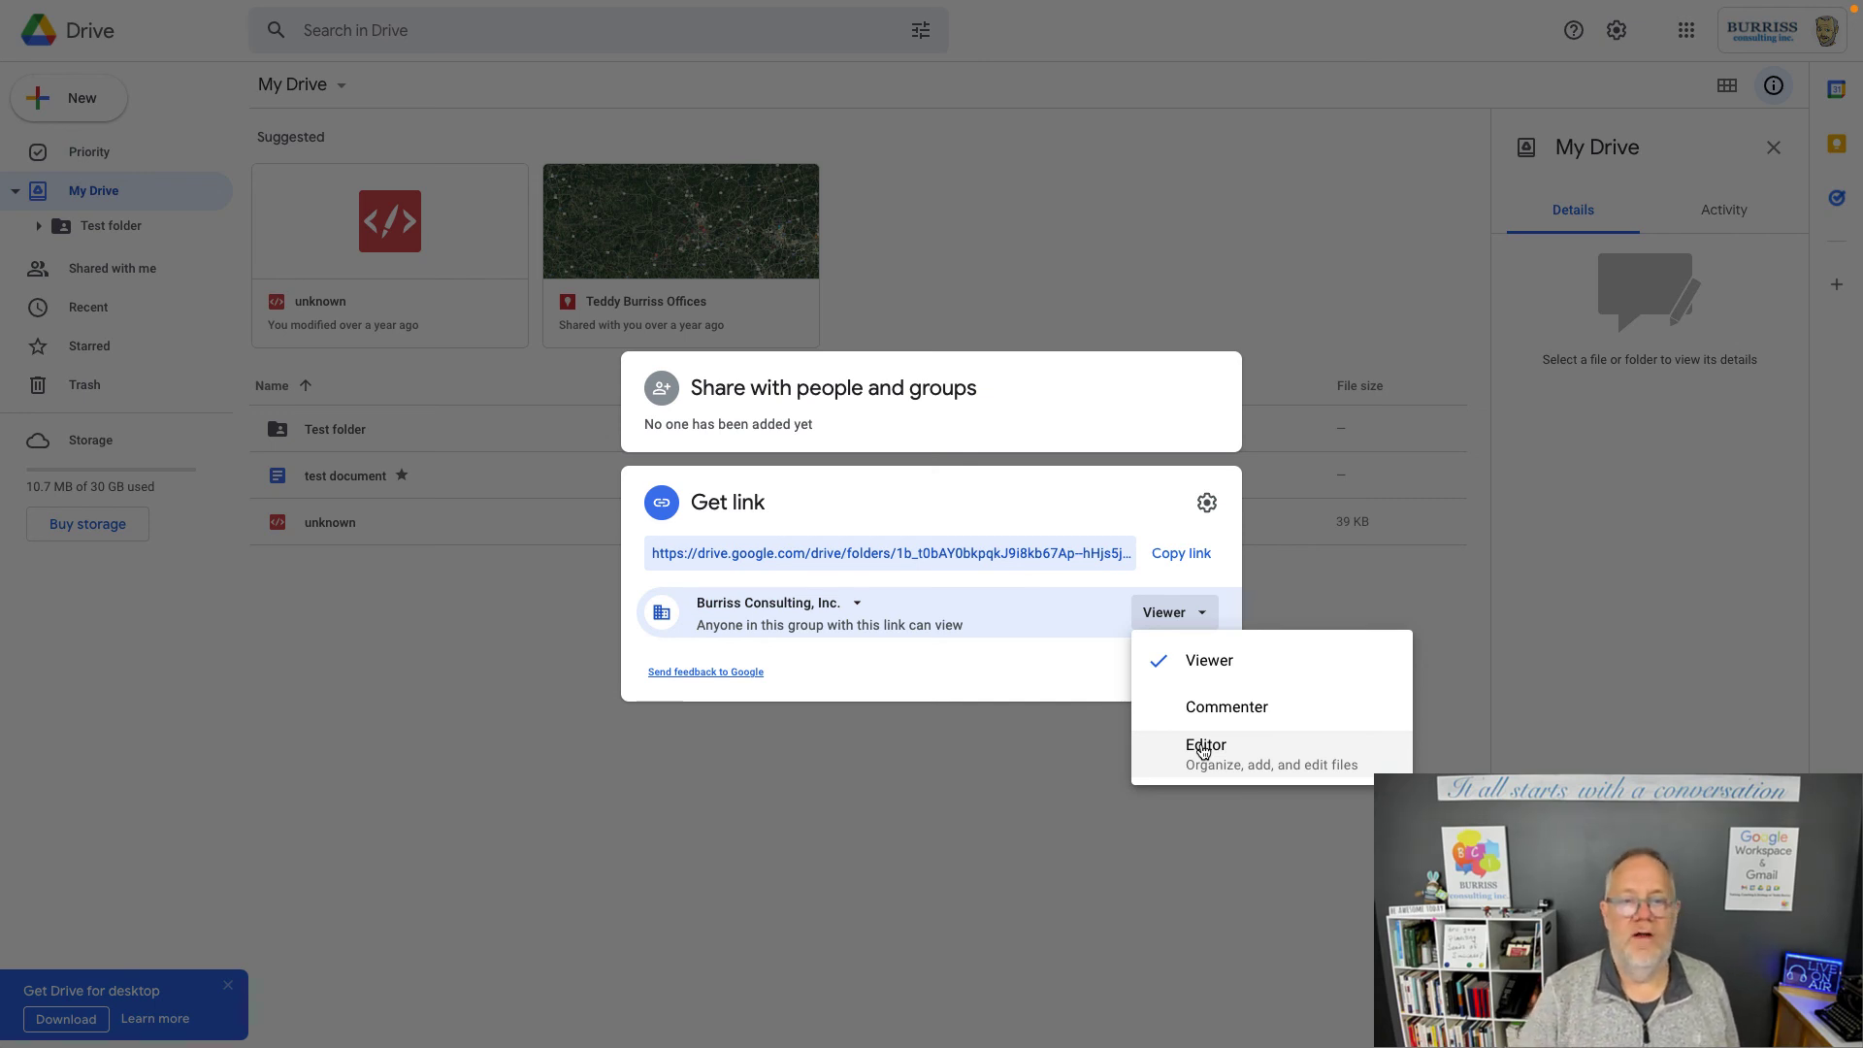
Switch the Test folder's link access to Anyone with the link and check its role choices
{"action": "left_click", "coordinate": [804, 615]}
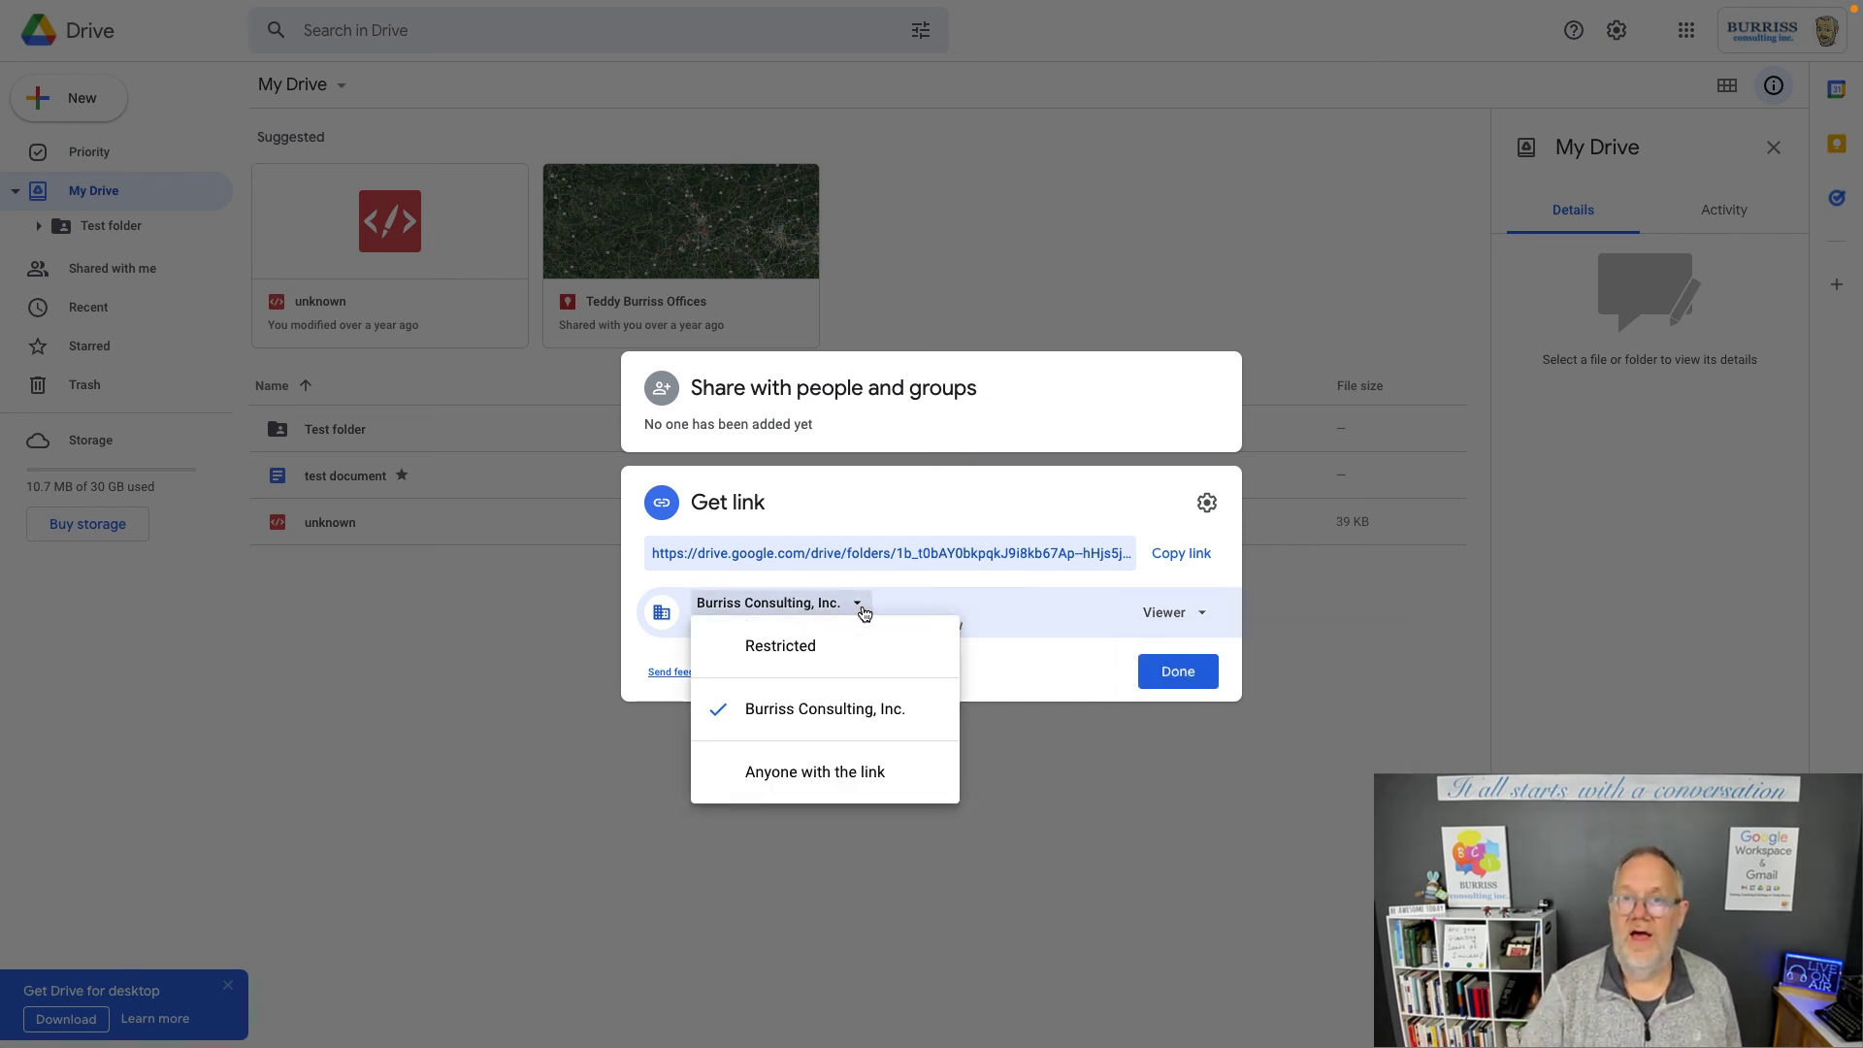
{"action": "left_click", "coordinate": [764, 773]}
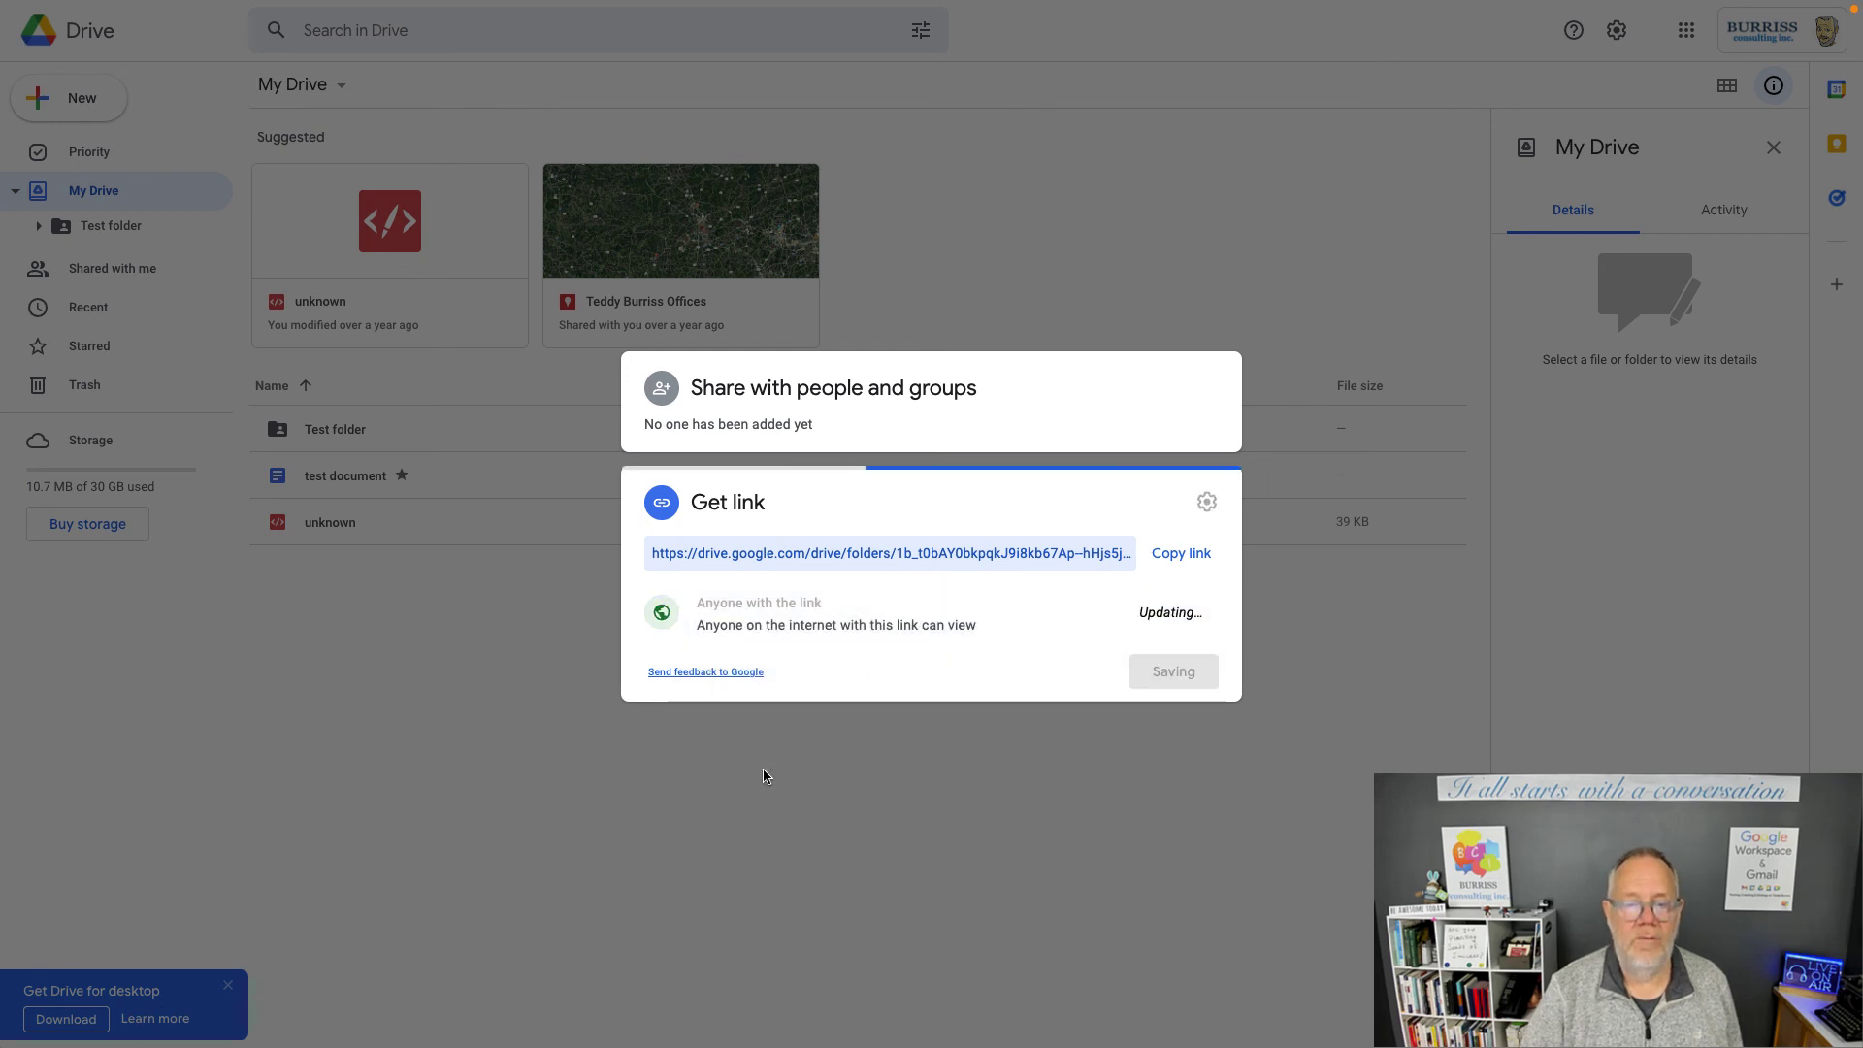
{"action": "left_click", "coordinate": [1160, 622]}
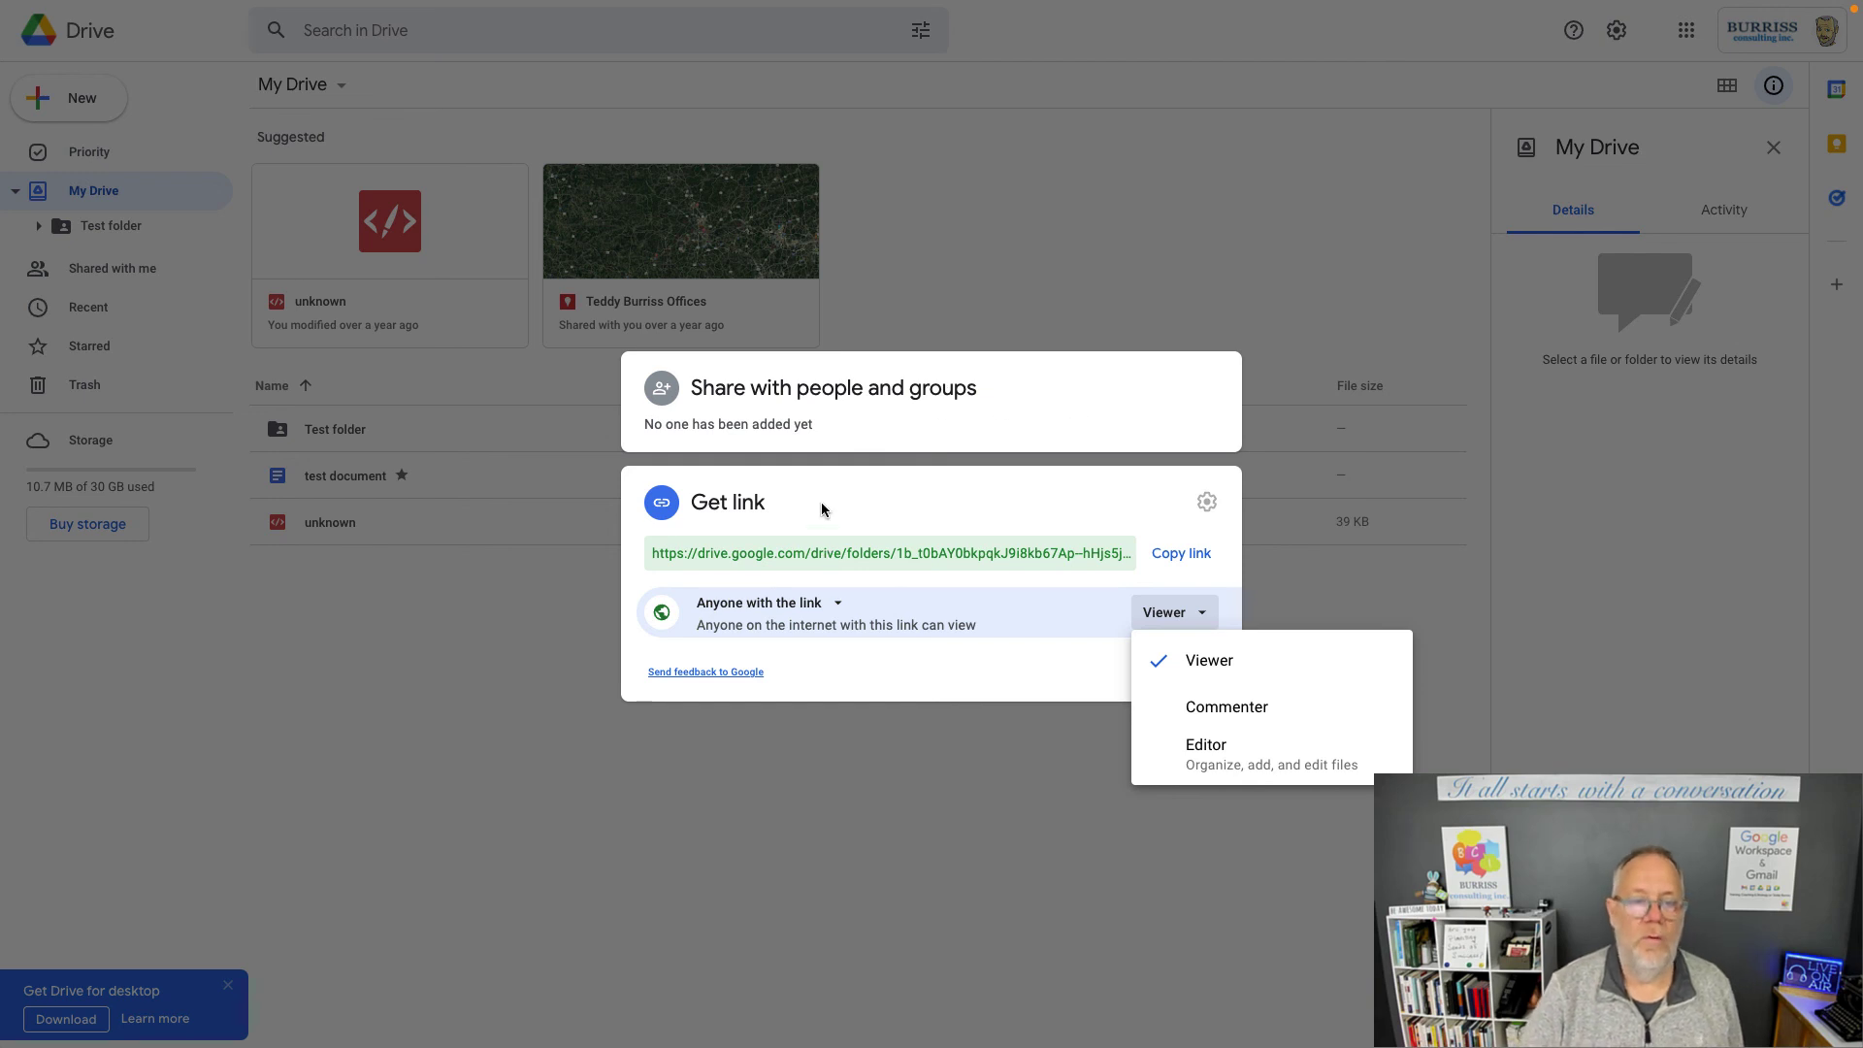
Set the Test folder's link access to Restricted
{"action": "left_click", "coordinate": [772, 605]}
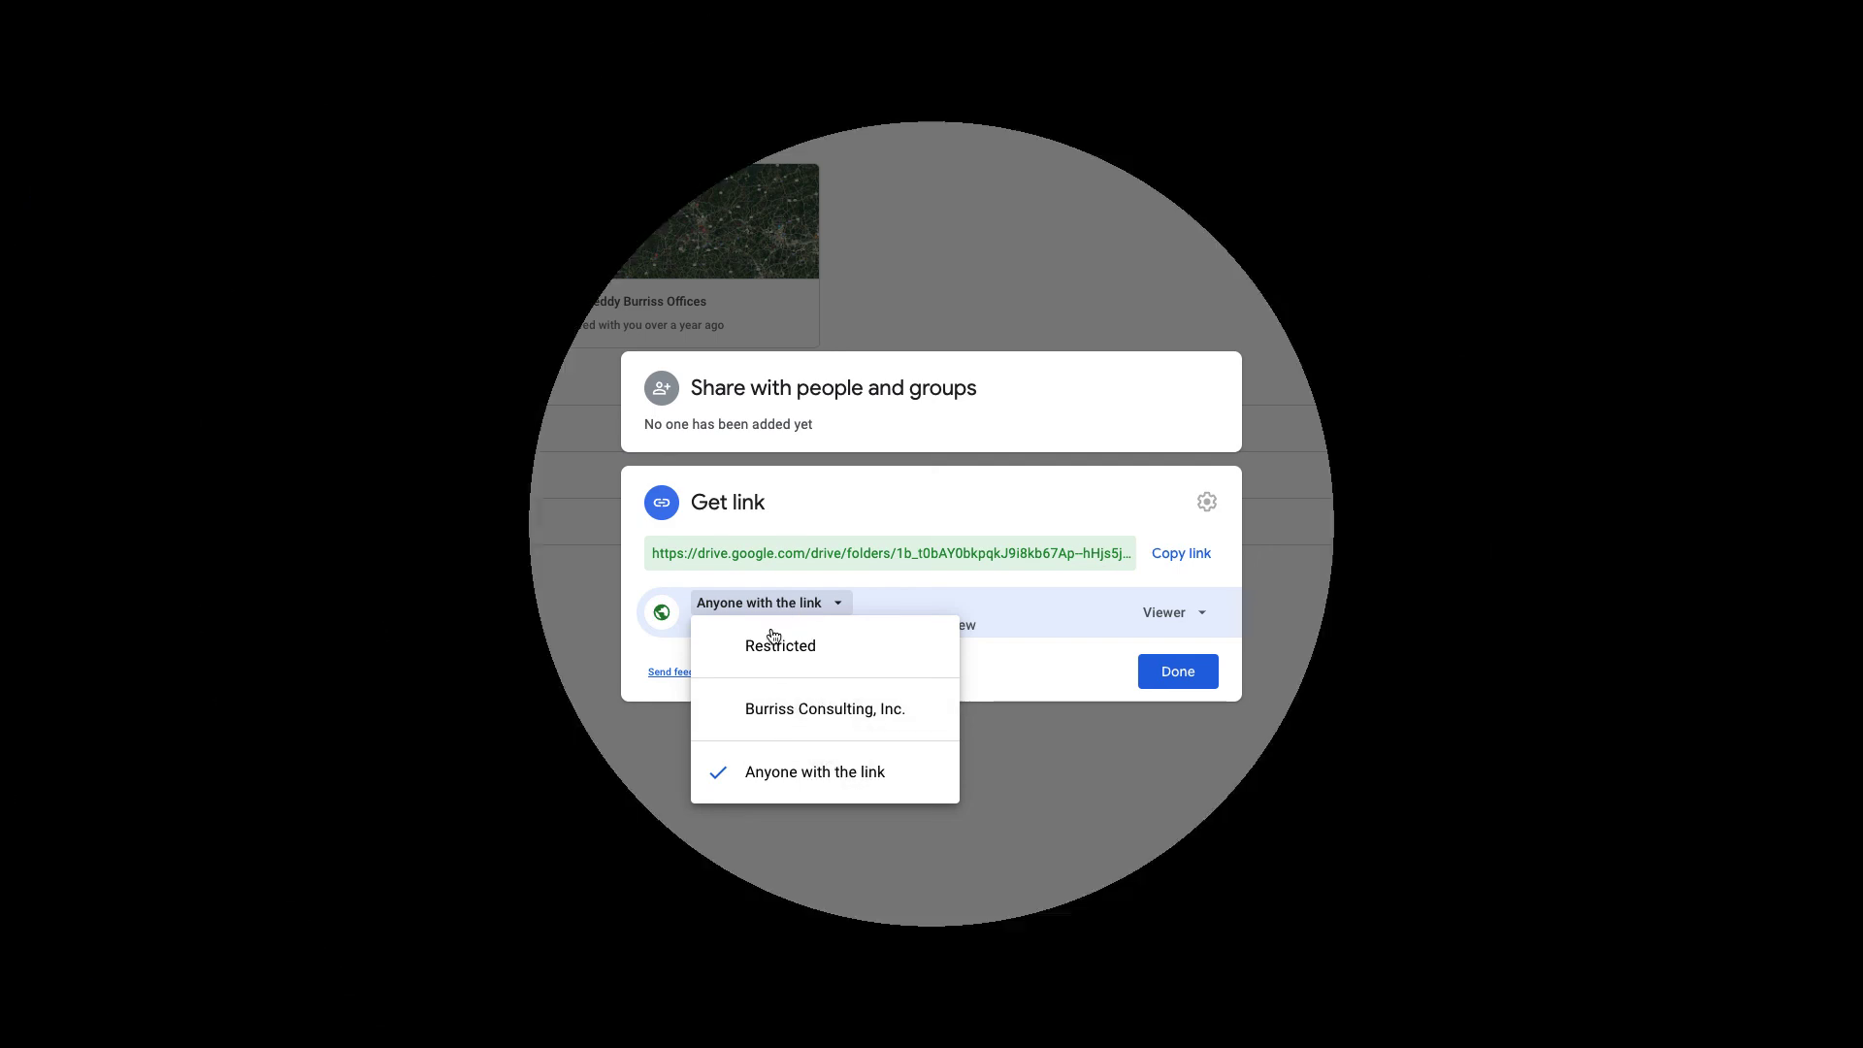
{"action": "left_click", "coordinate": [771, 646]}
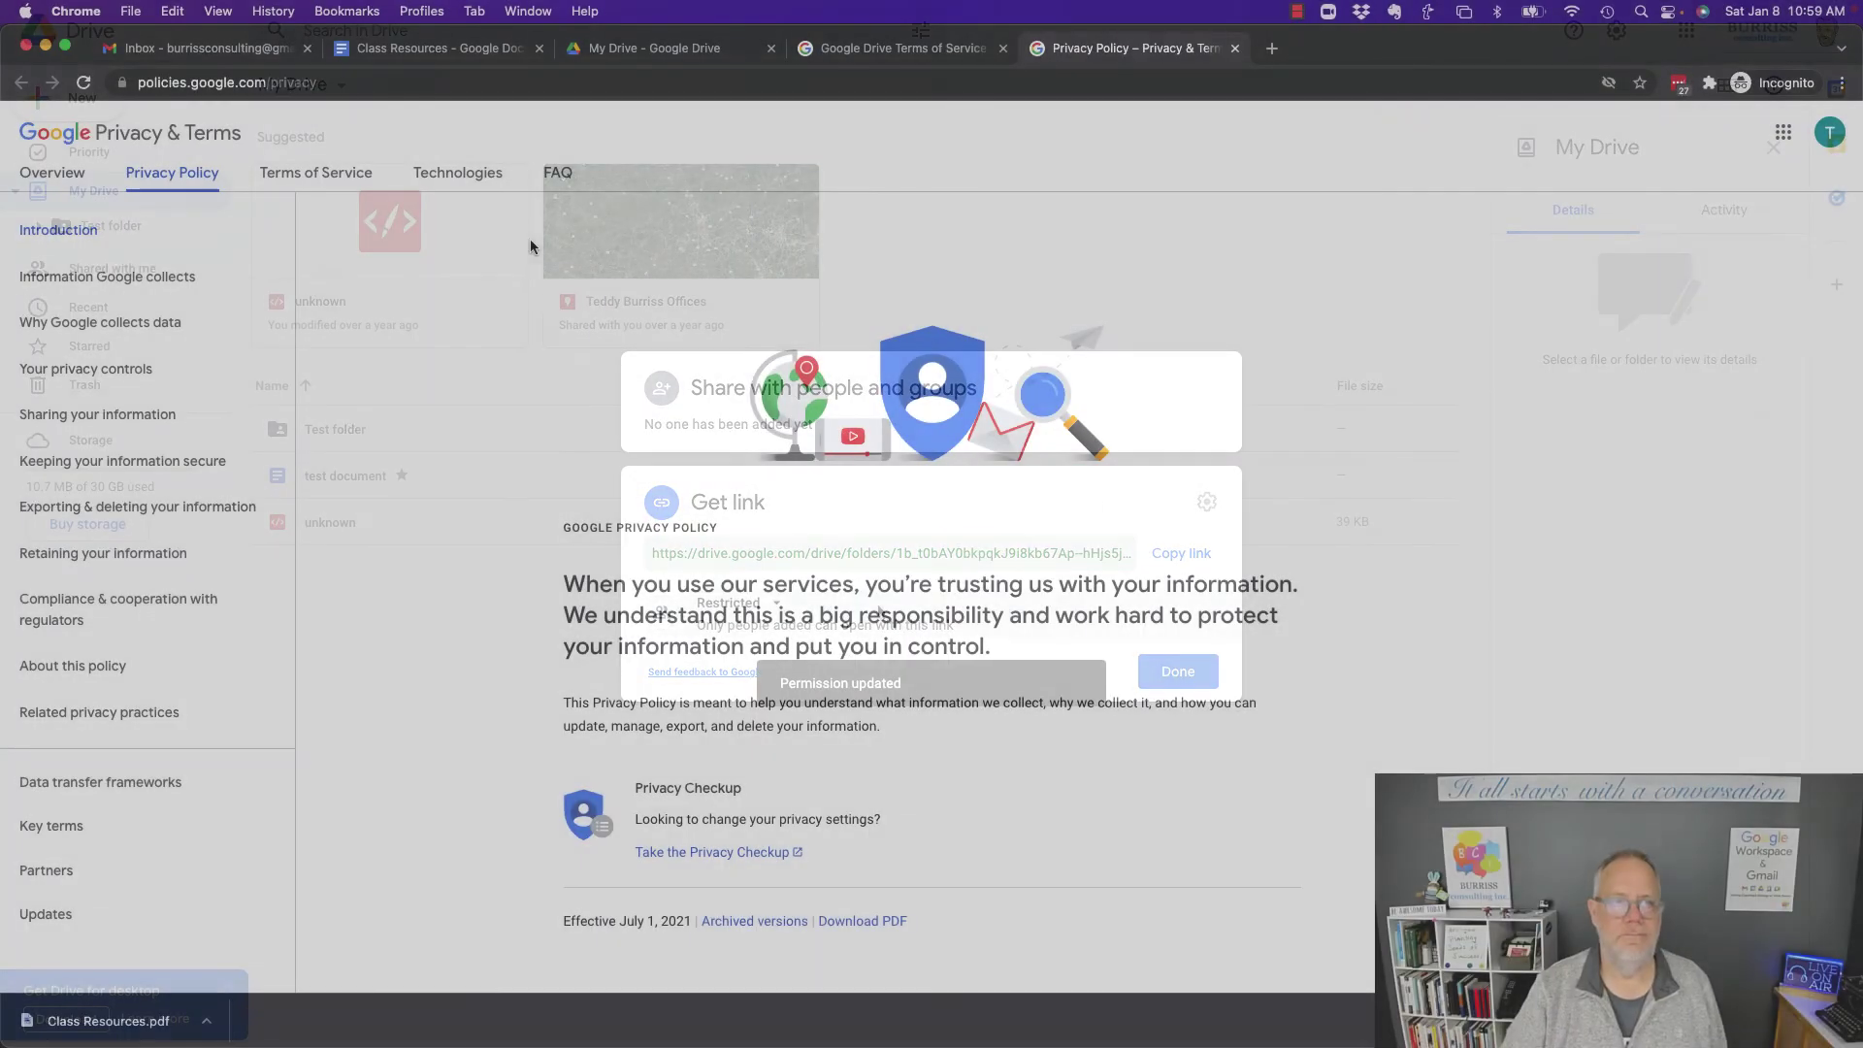